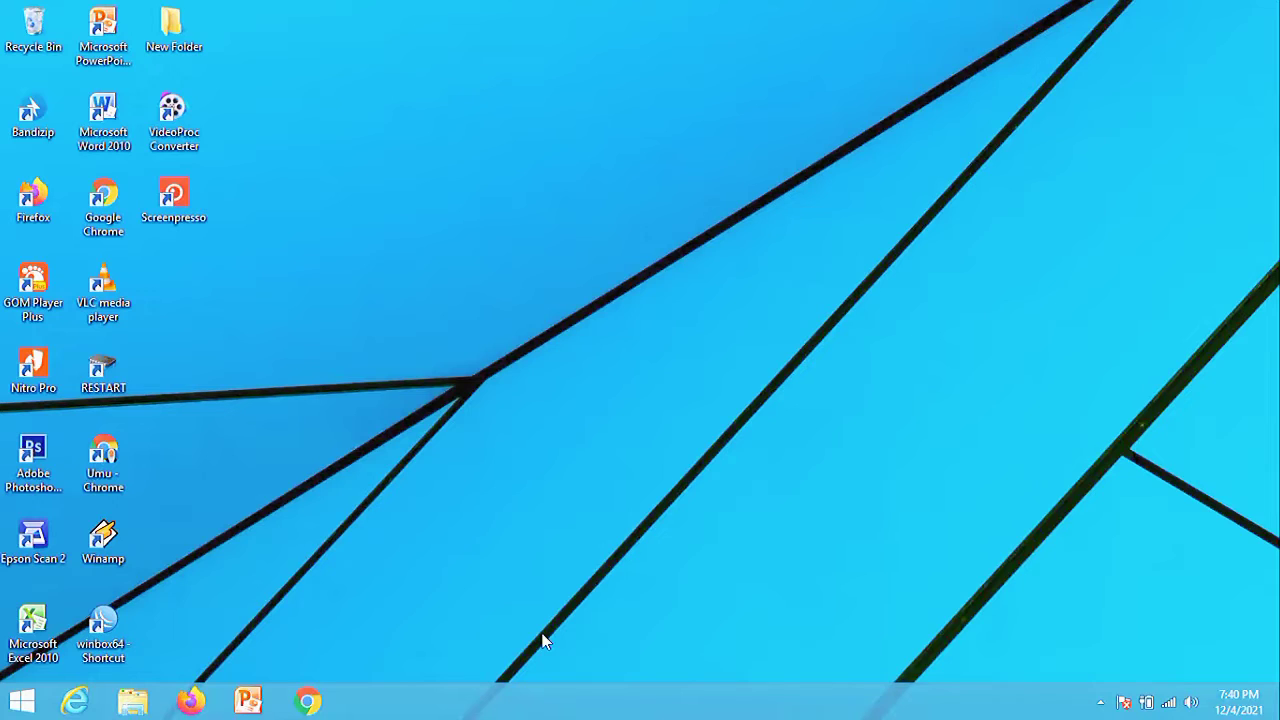
right_click(430, 145)
right_click(465, 208)
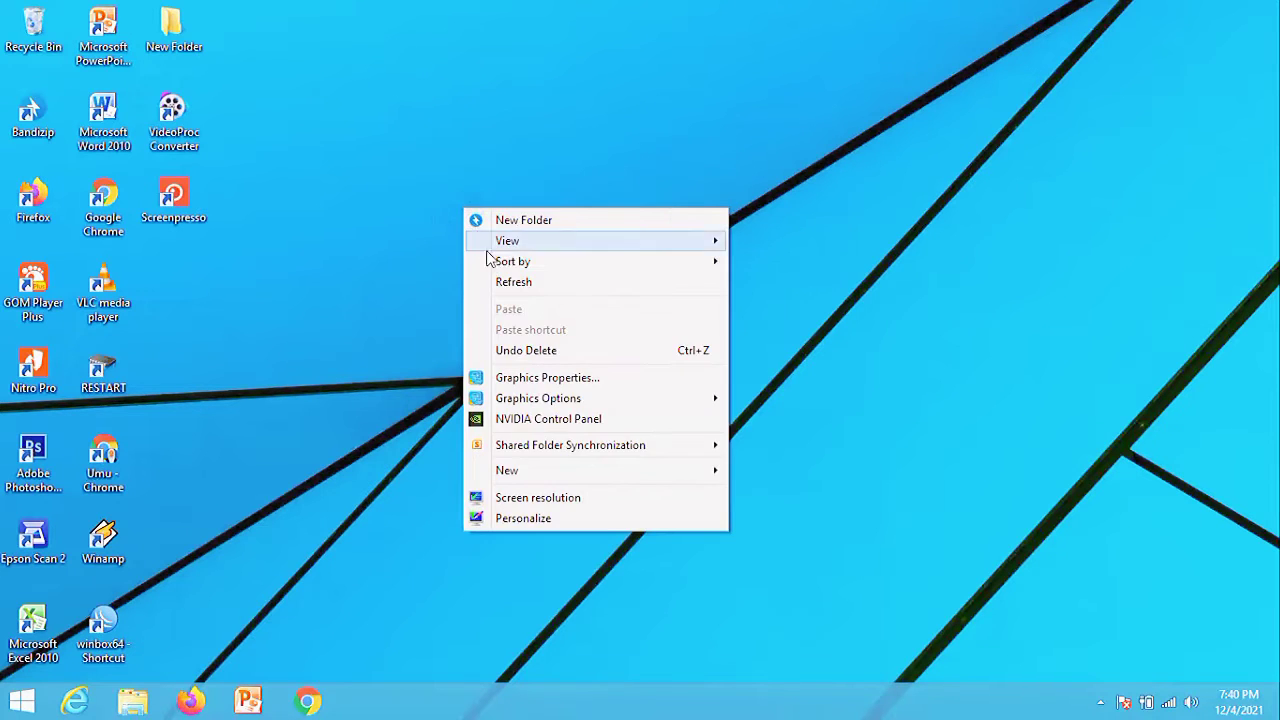
left_click(493, 282)
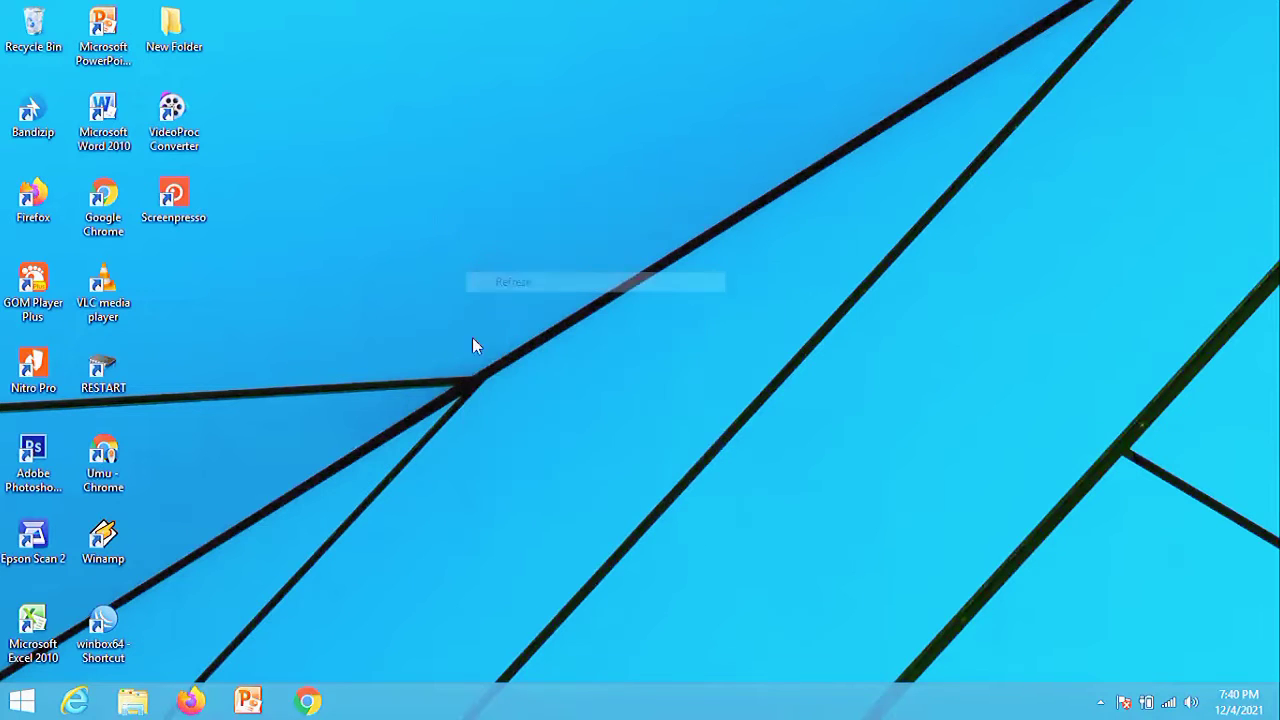
Switch to Google Chrome and open the Rapor Digital Madrasah site at rdmmaraudhatululummeranti.madrasahkuburaya.com.
left_click(310, 700)
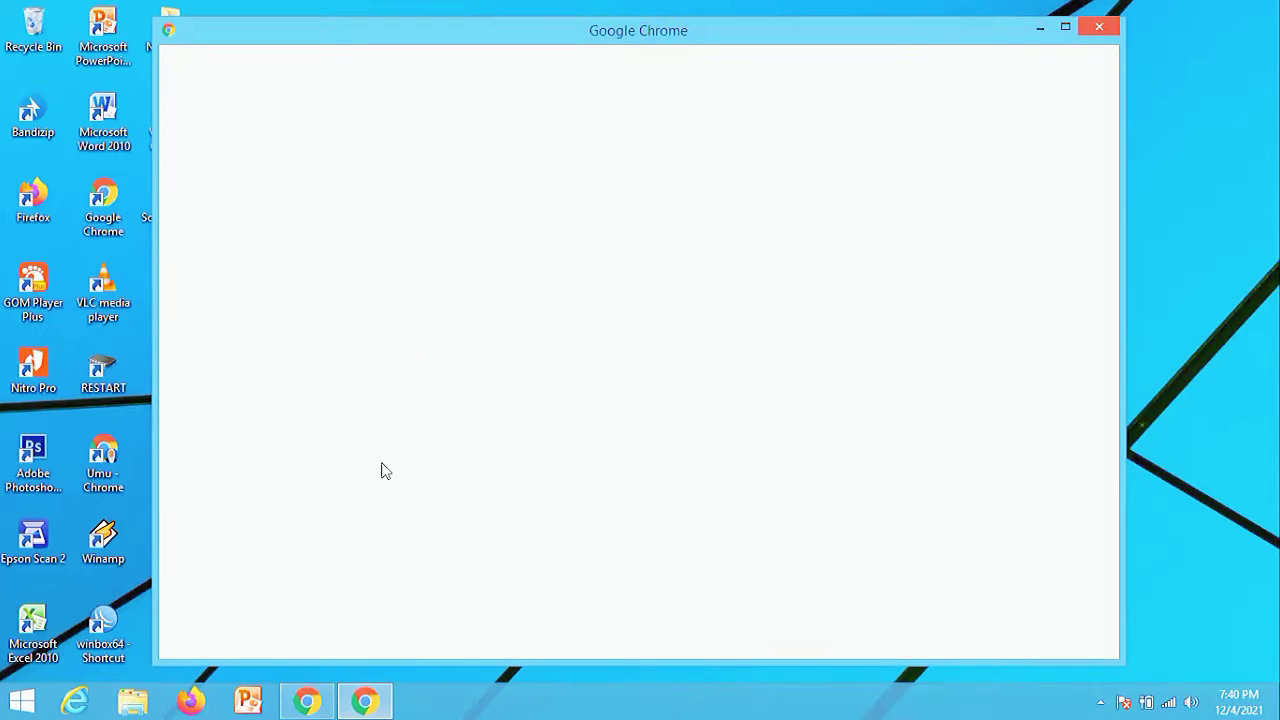
left_click(390, 287)
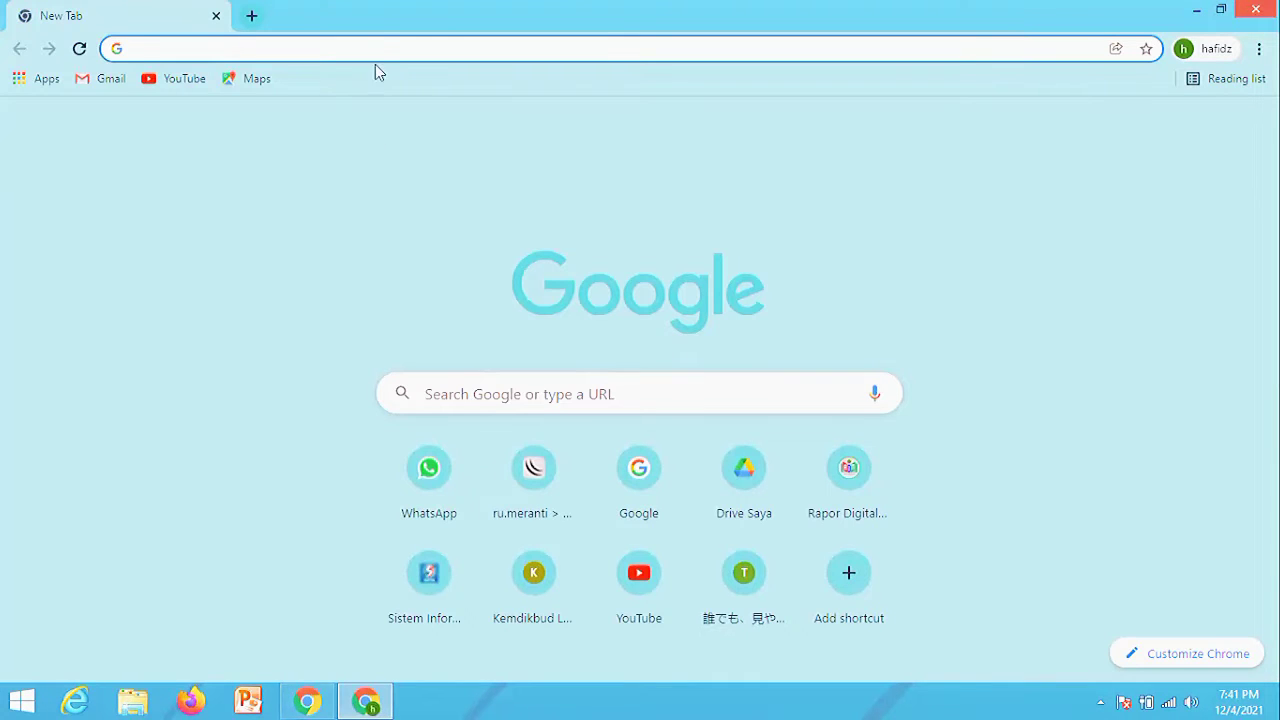
left_click(380, 49)
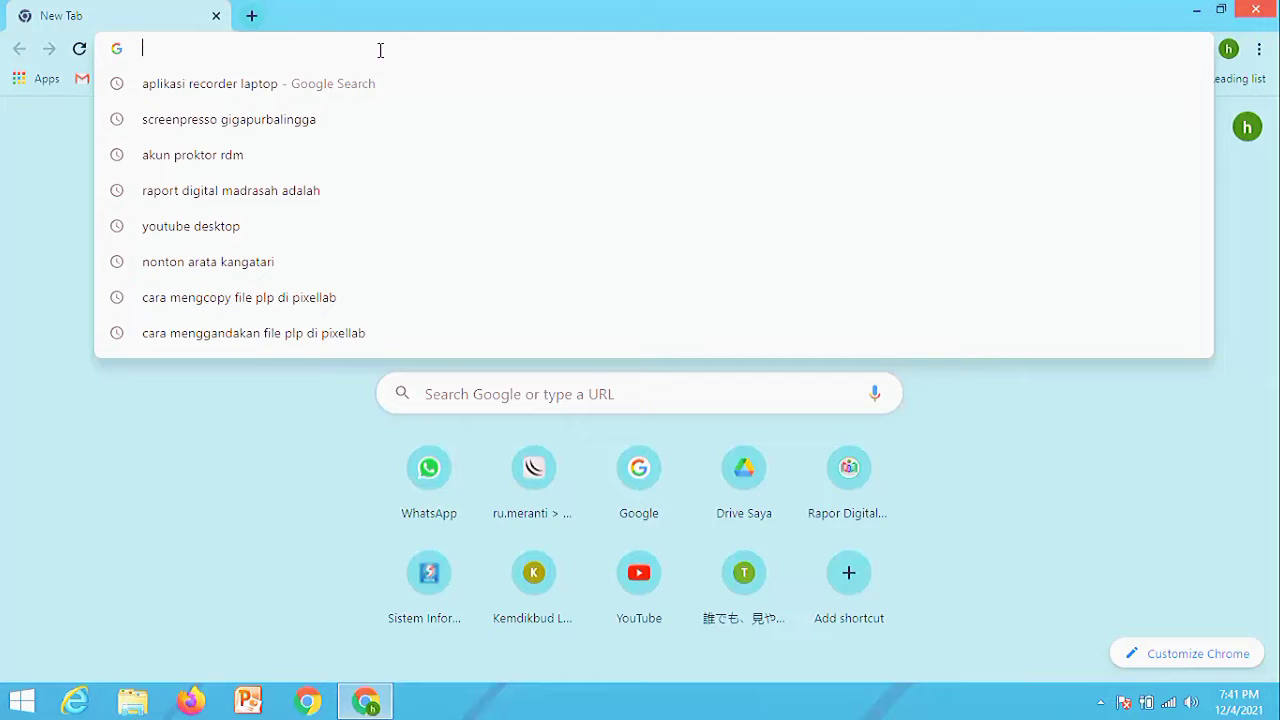
type("te")
key("BackSpace")
key("BackSpace")
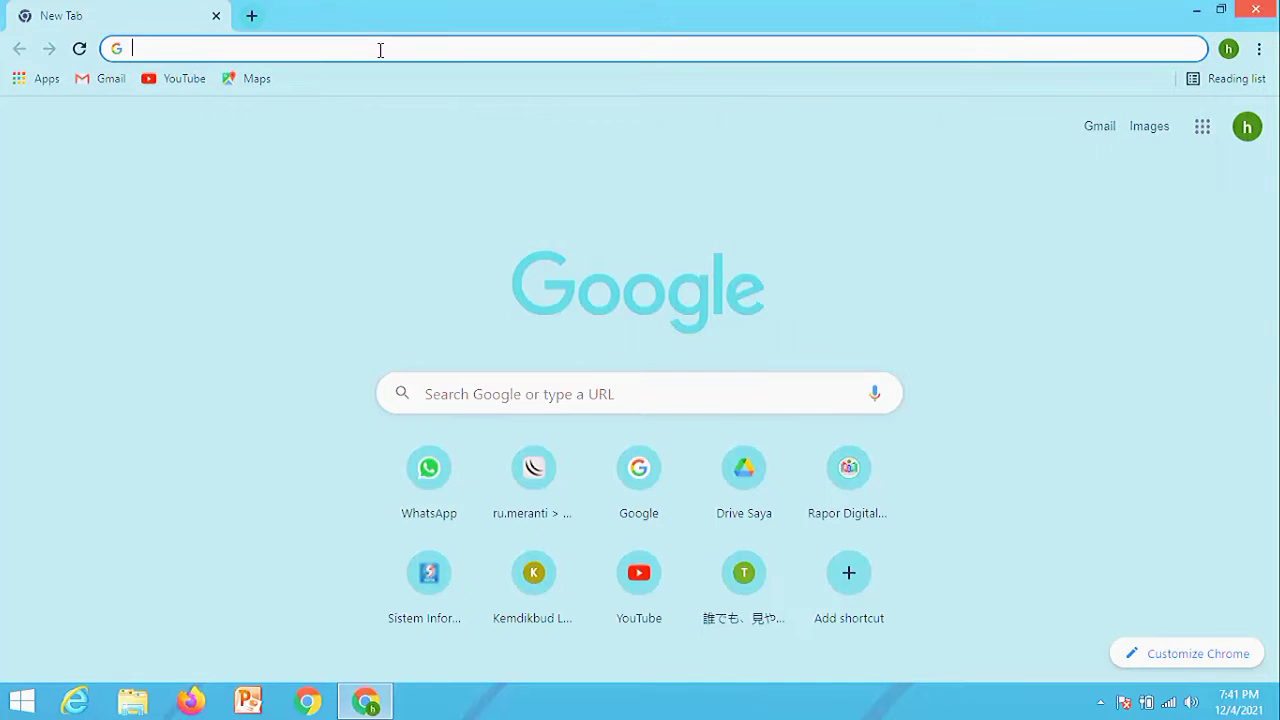
type("r")
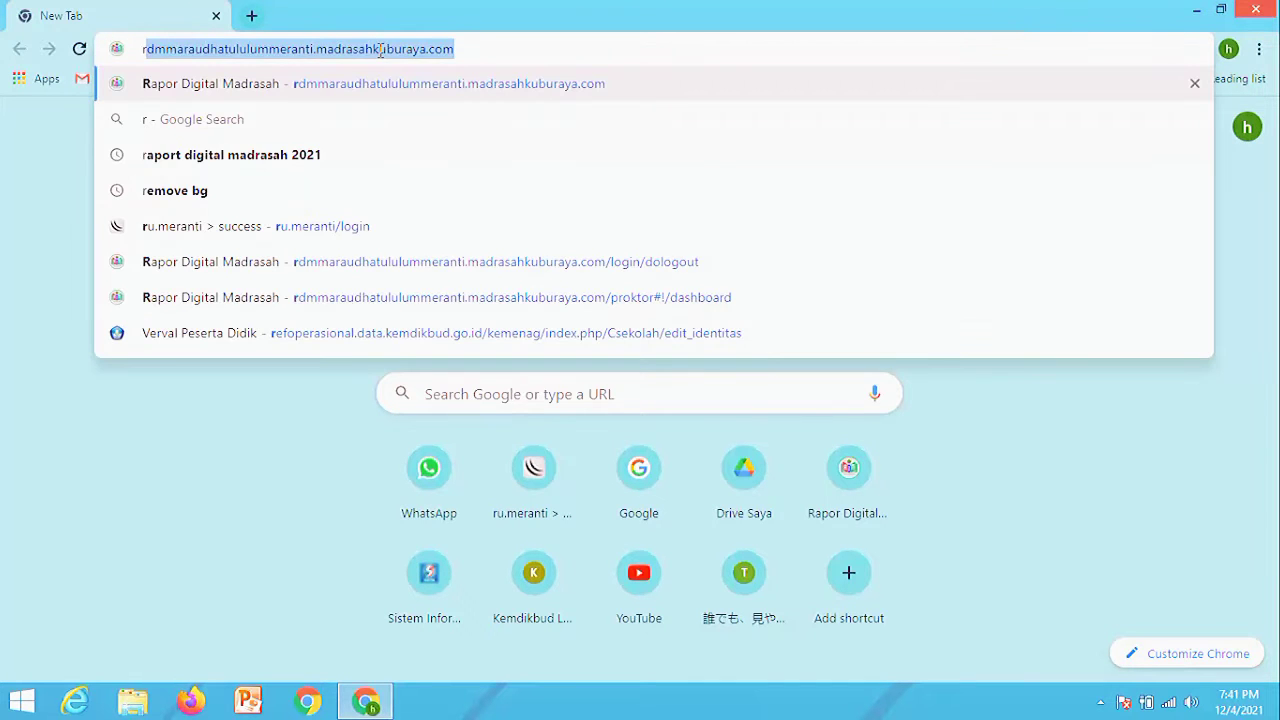
key("Right")
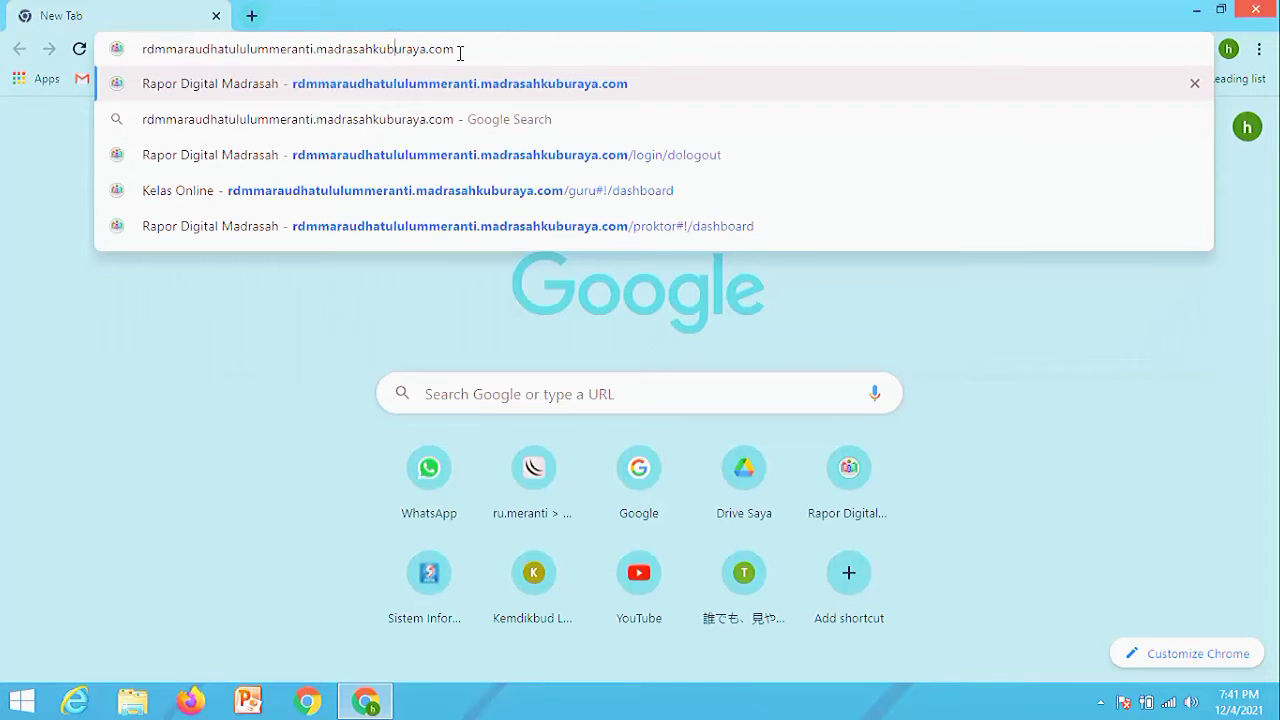
key("Return")
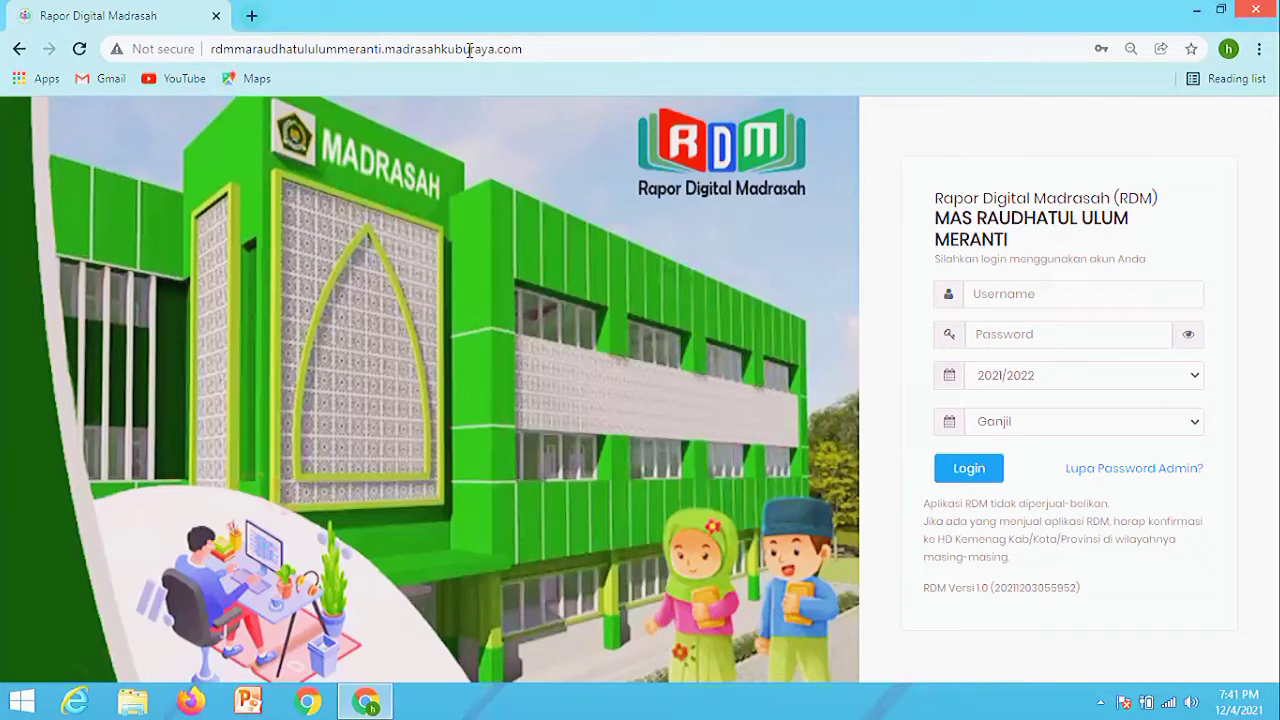
Log in to Rapor Digital Madrasah with the teacher's saved username and password for 2021/2022, semester Ganjil.
left_click(934, 221)
left_click_drag(934, 221, 1010, 248)
left_click(952, 228)
left_click(1049, 292)
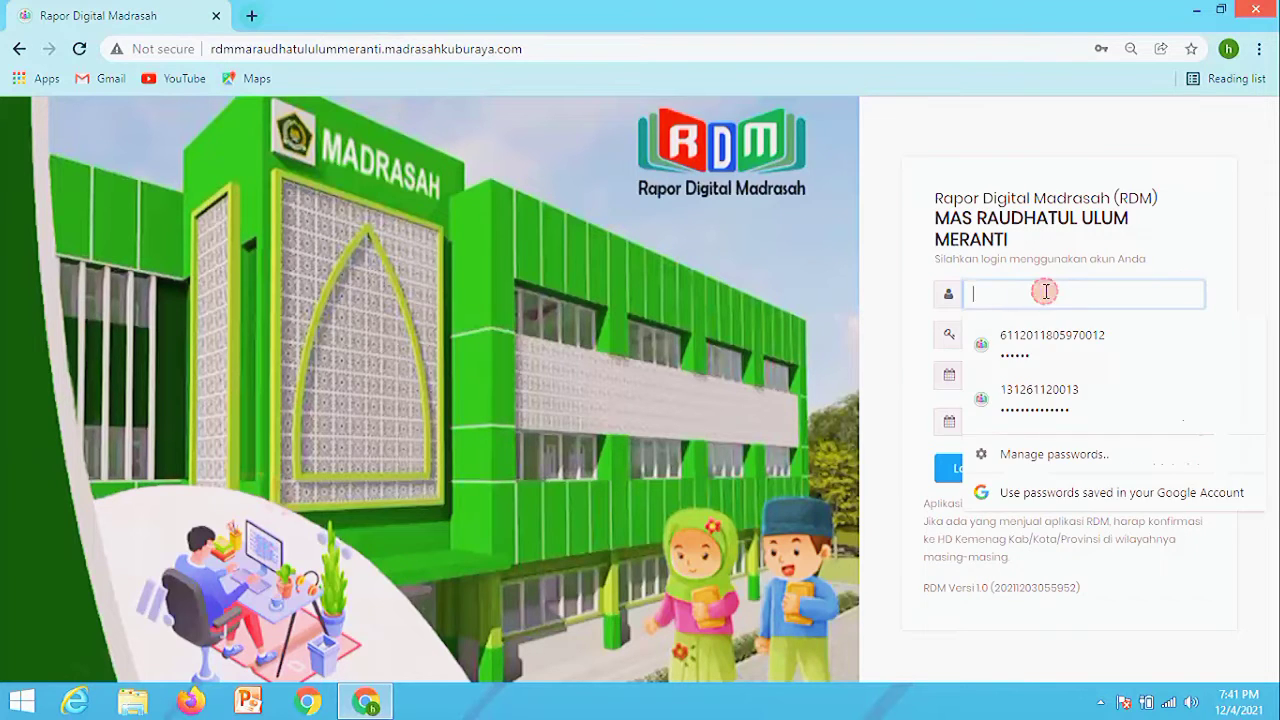
left_click(956, 214)
left_click(988, 293)
left_click(1005, 345)
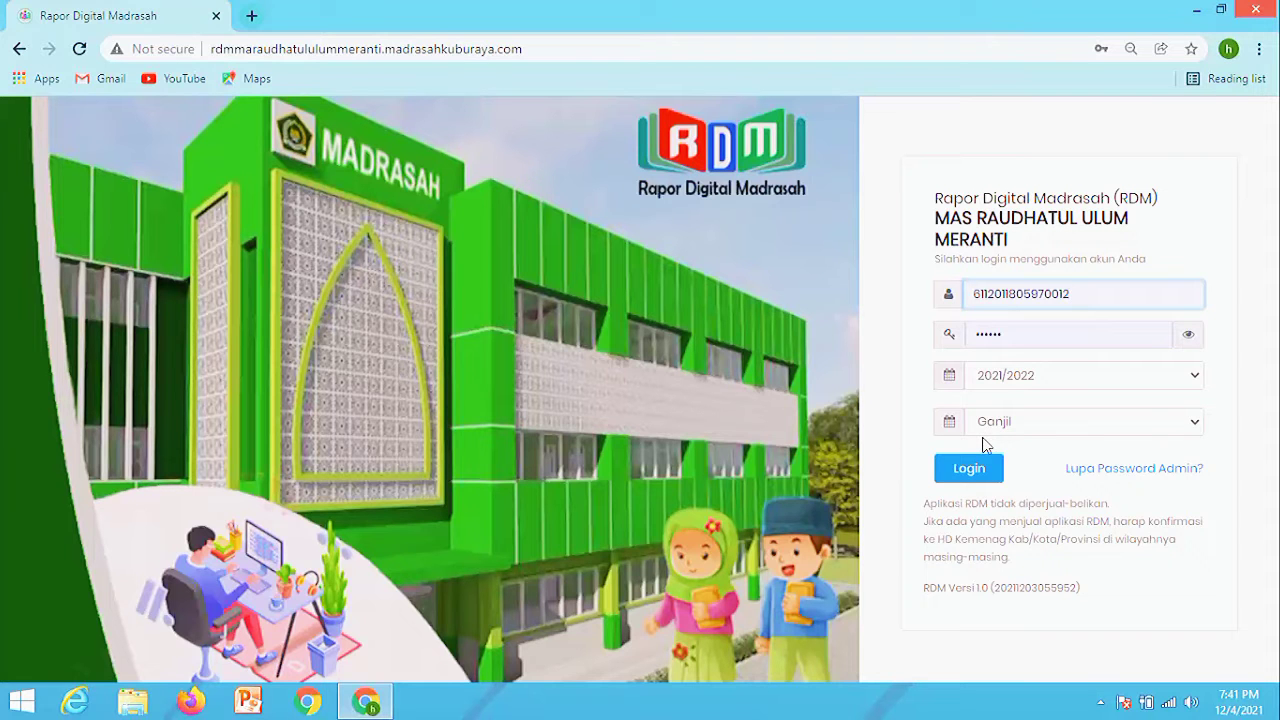
left_click(968, 470)
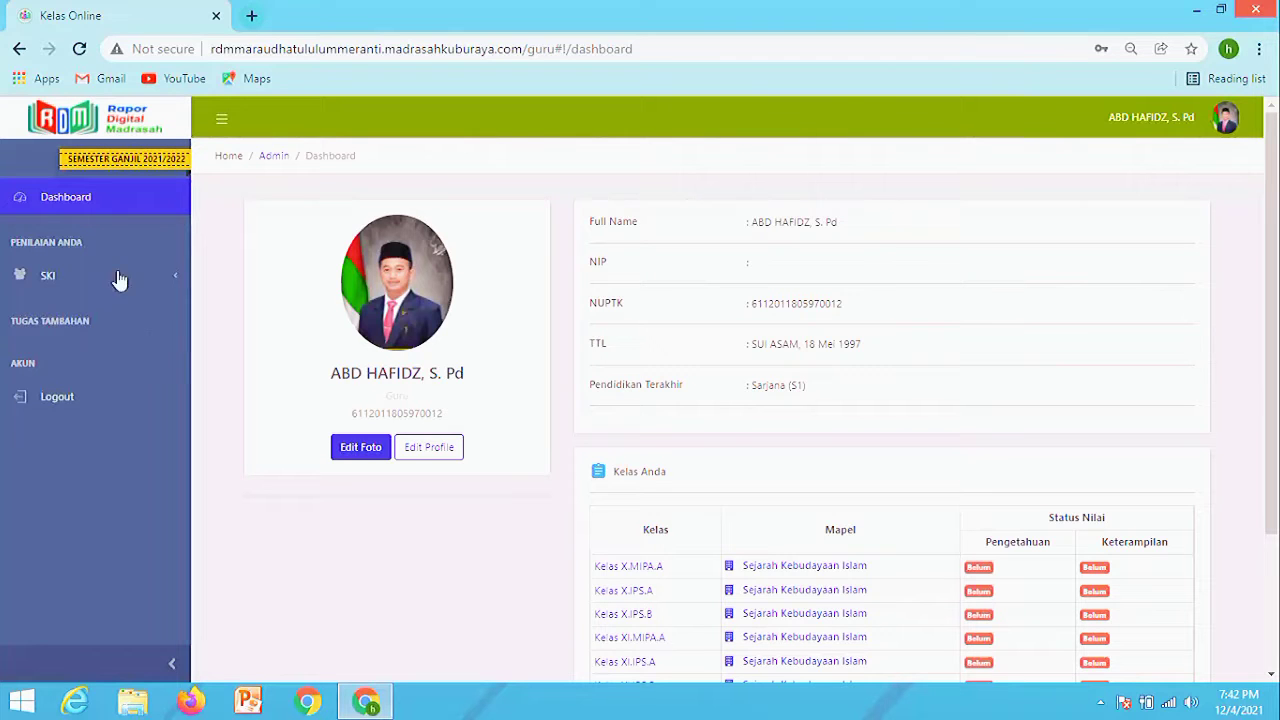
Expand the SKI subject's class list and open class X.MIPA.A.
left_click(87, 275)
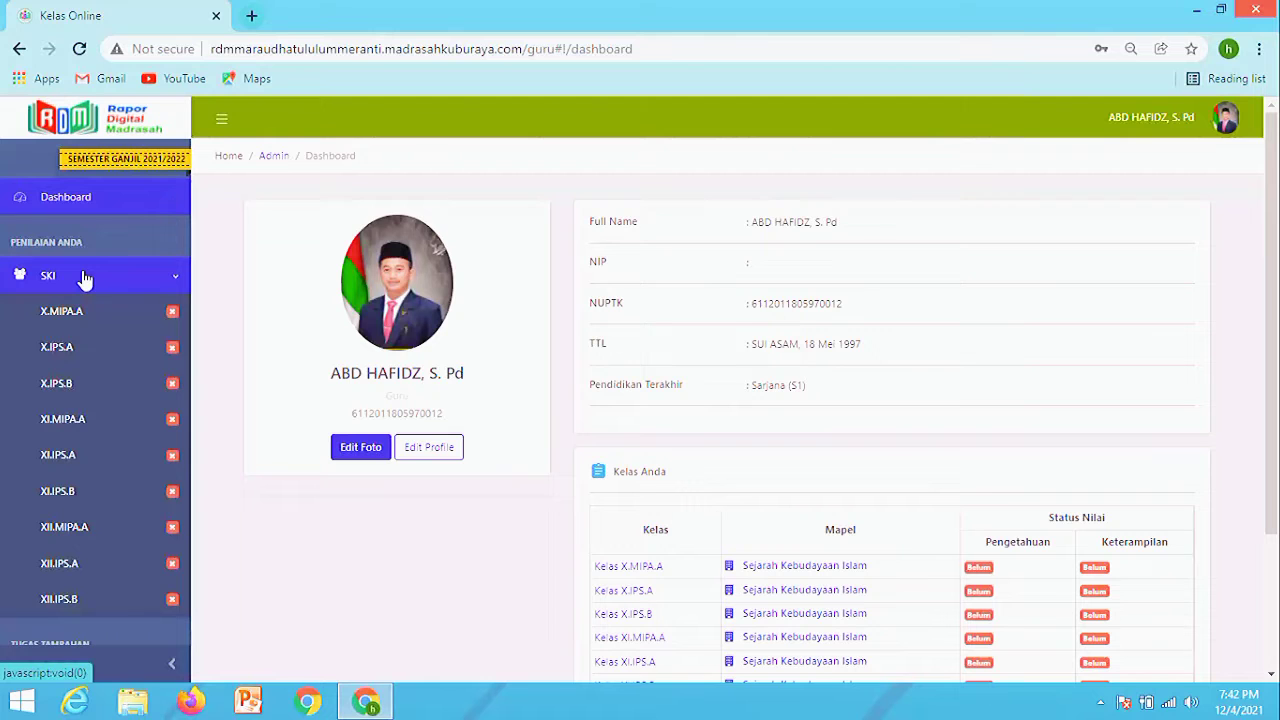
key("ctrl+minus")
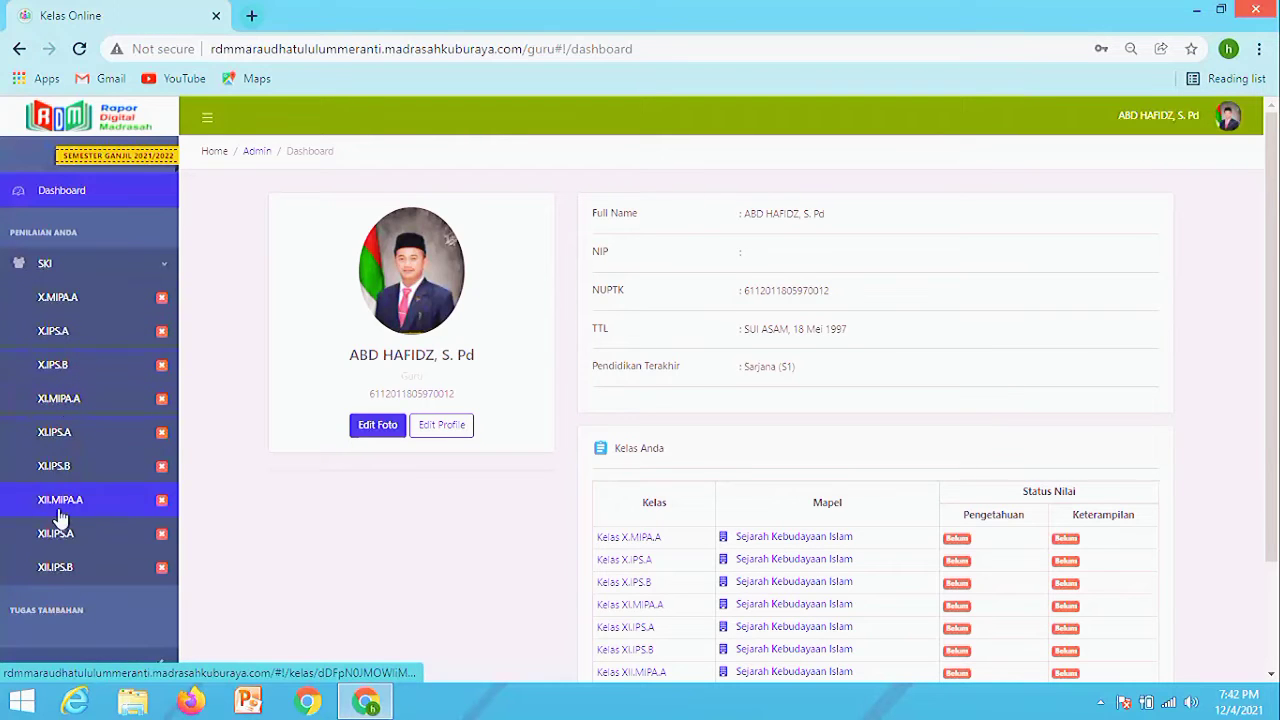
left_click(80, 265)
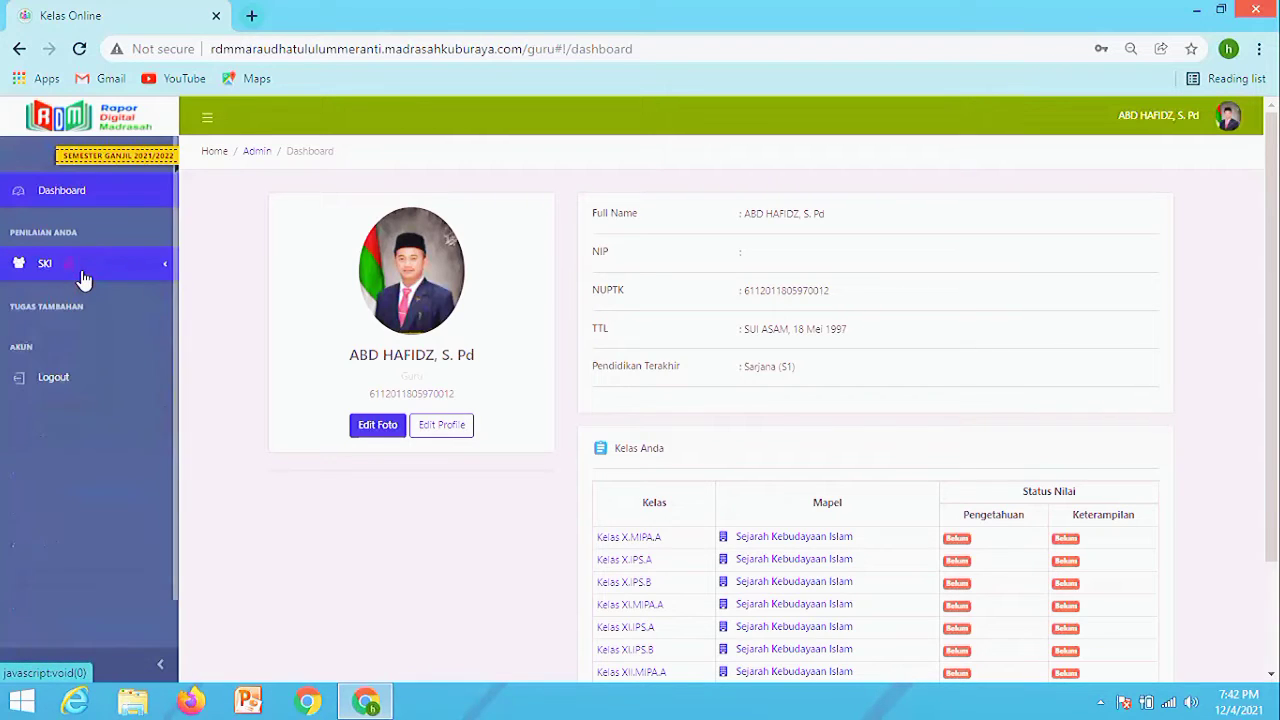
left_click(83, 271)
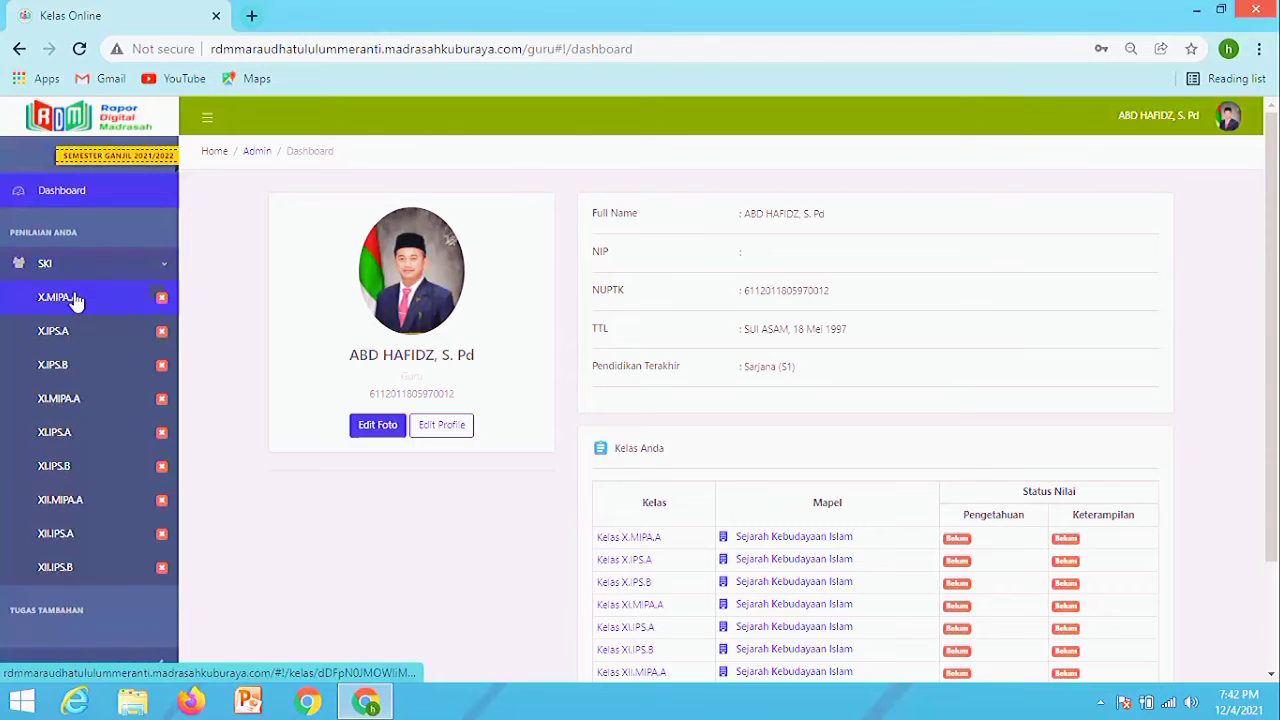
left_click(76, 300)
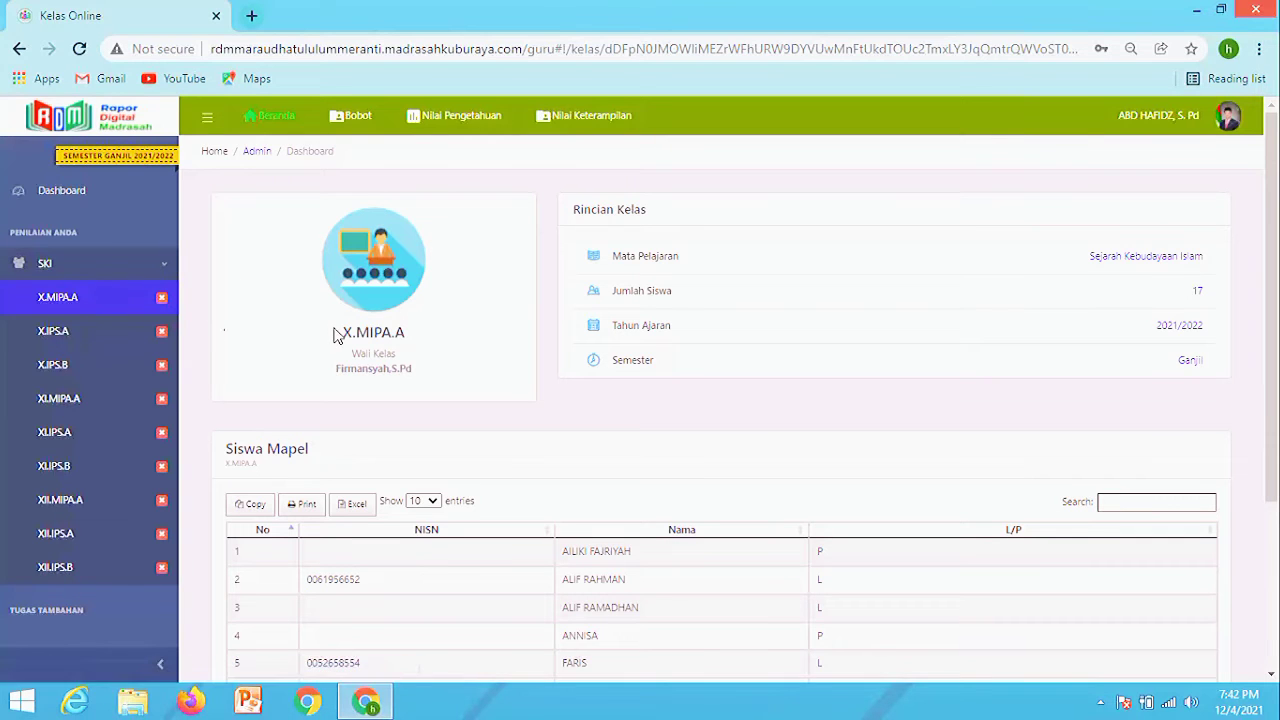
Review the homeroom teacher and both pages of the Siswa Mapel student list for class X.MIPA.A.
left_click_drag(338, 368, 420, 374)
left_click(396, 372)
left_click_drag(1273, 250, 1275, 405)
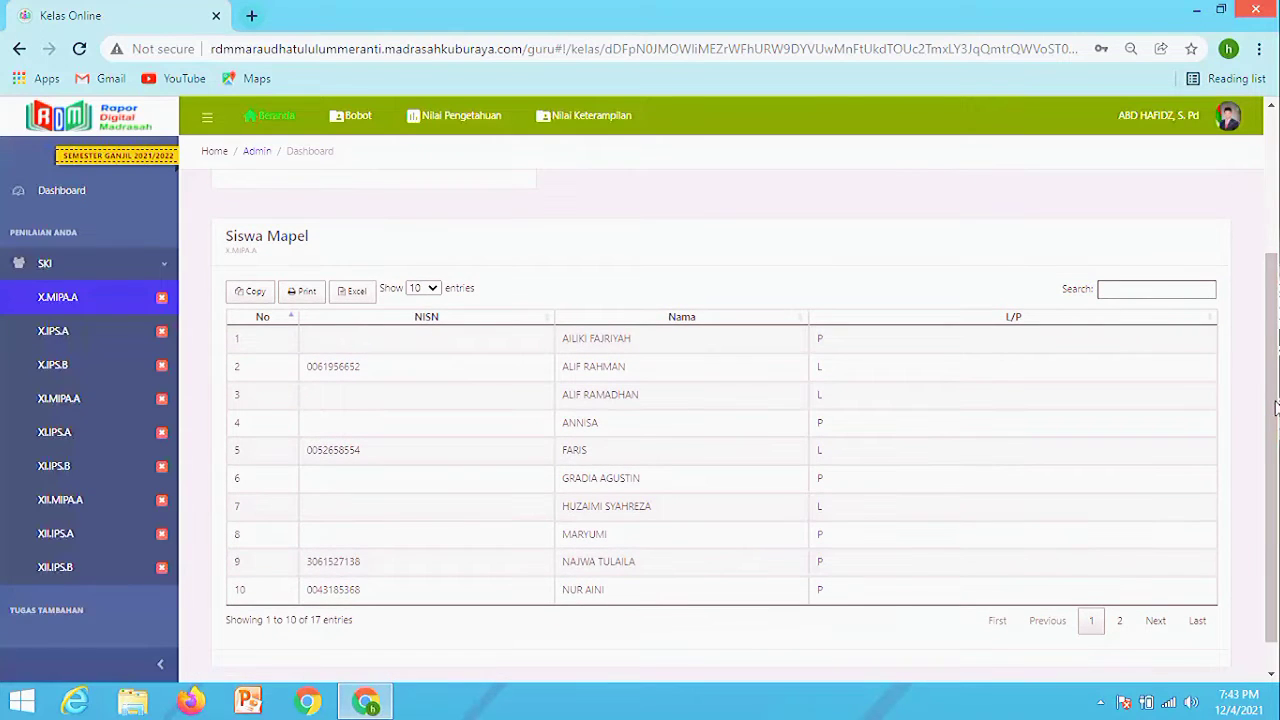
left_click(1120, 621)
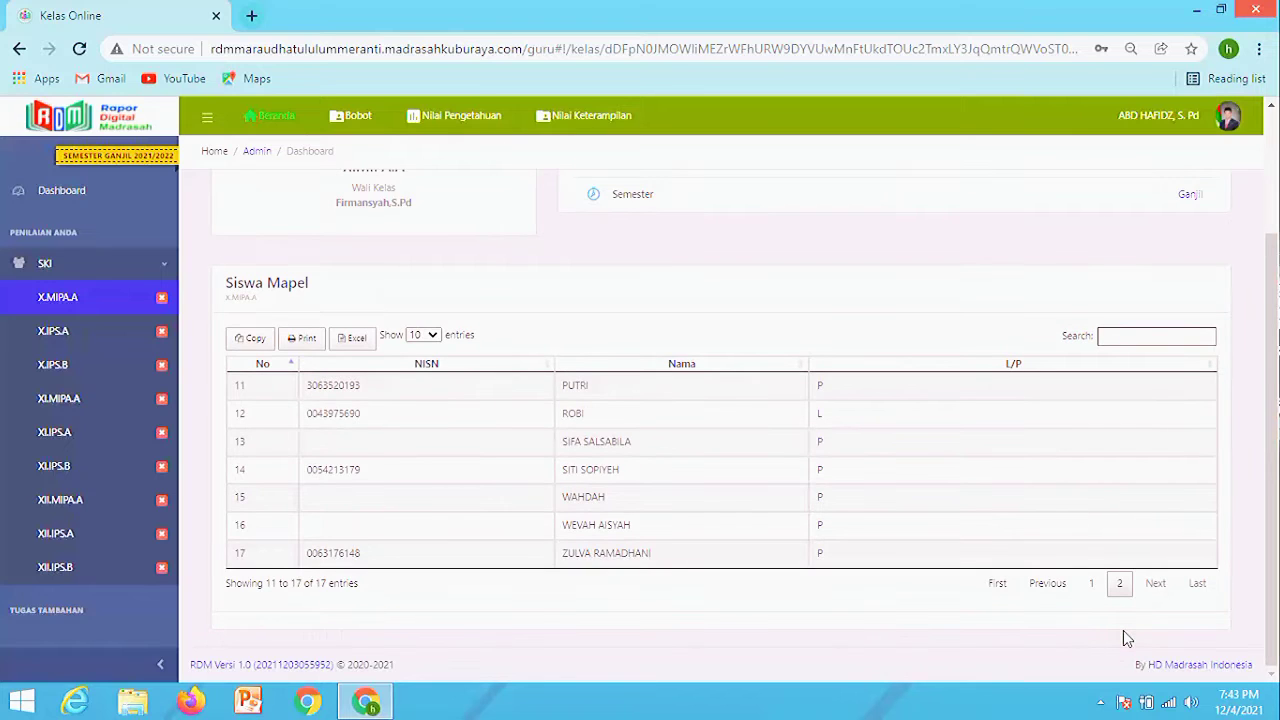
left_click(1092, 586)
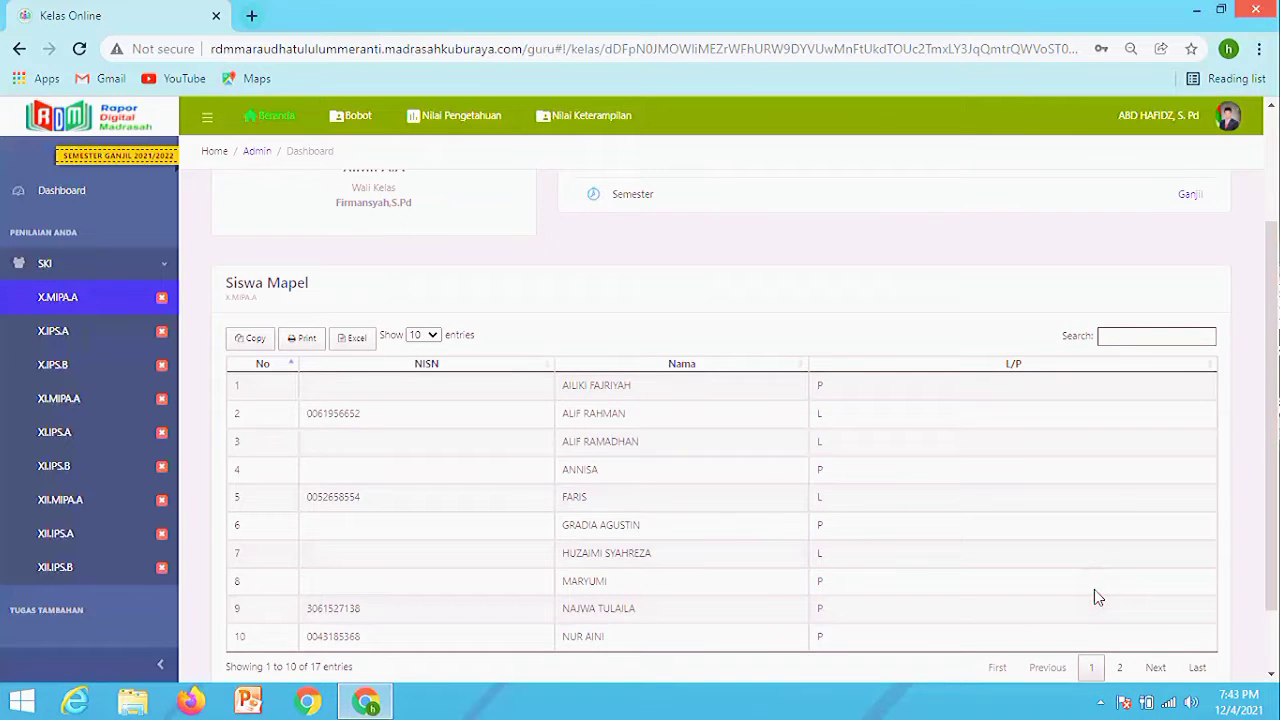
left_click_drag(1277, 455, 1278, 470)
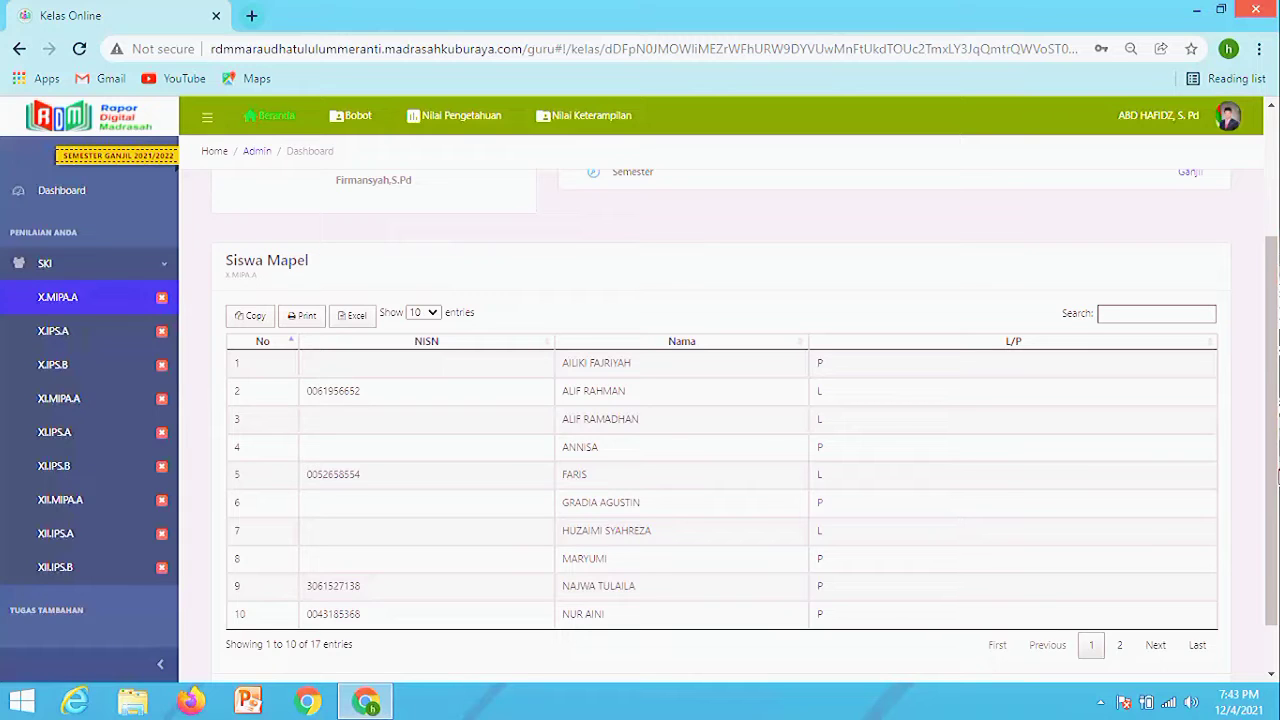
left_click_drag(1278, 476, 1278, 350)
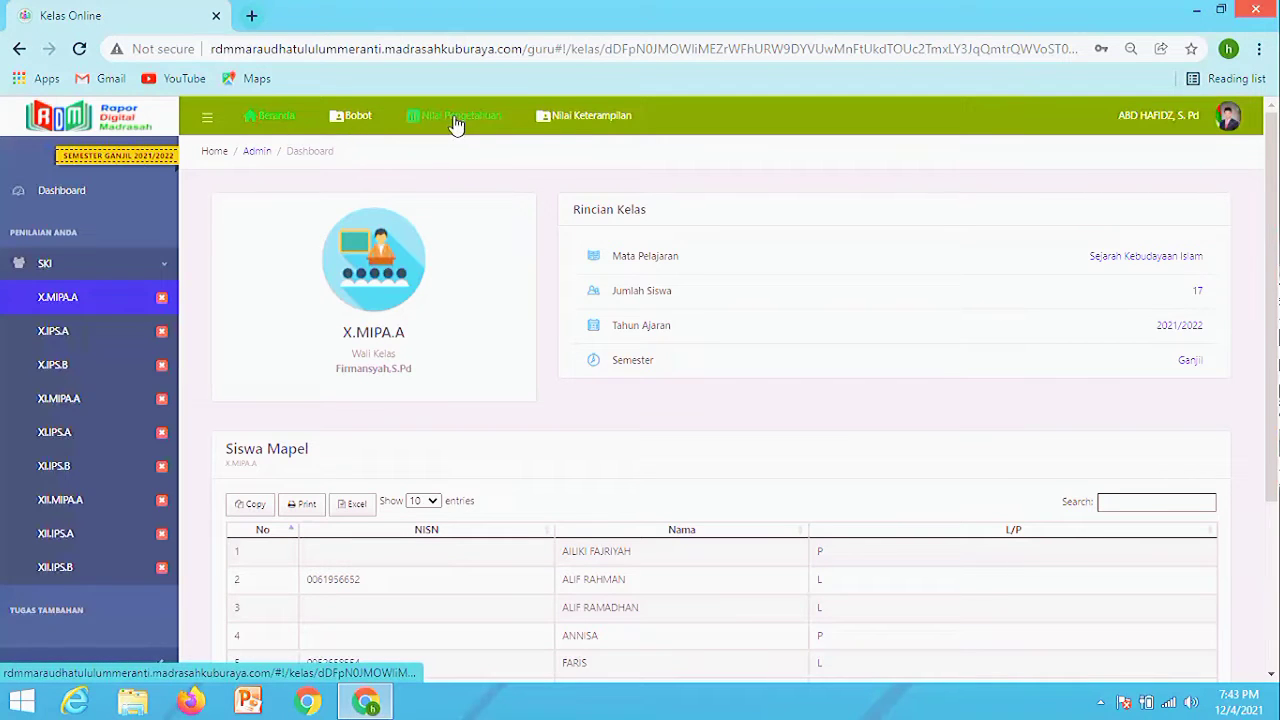
Open the Bobot settings of class X.MIPA.A and save the knowledge weights with Harian 70 and PAS/PAT 30.
left_click(347, 120)
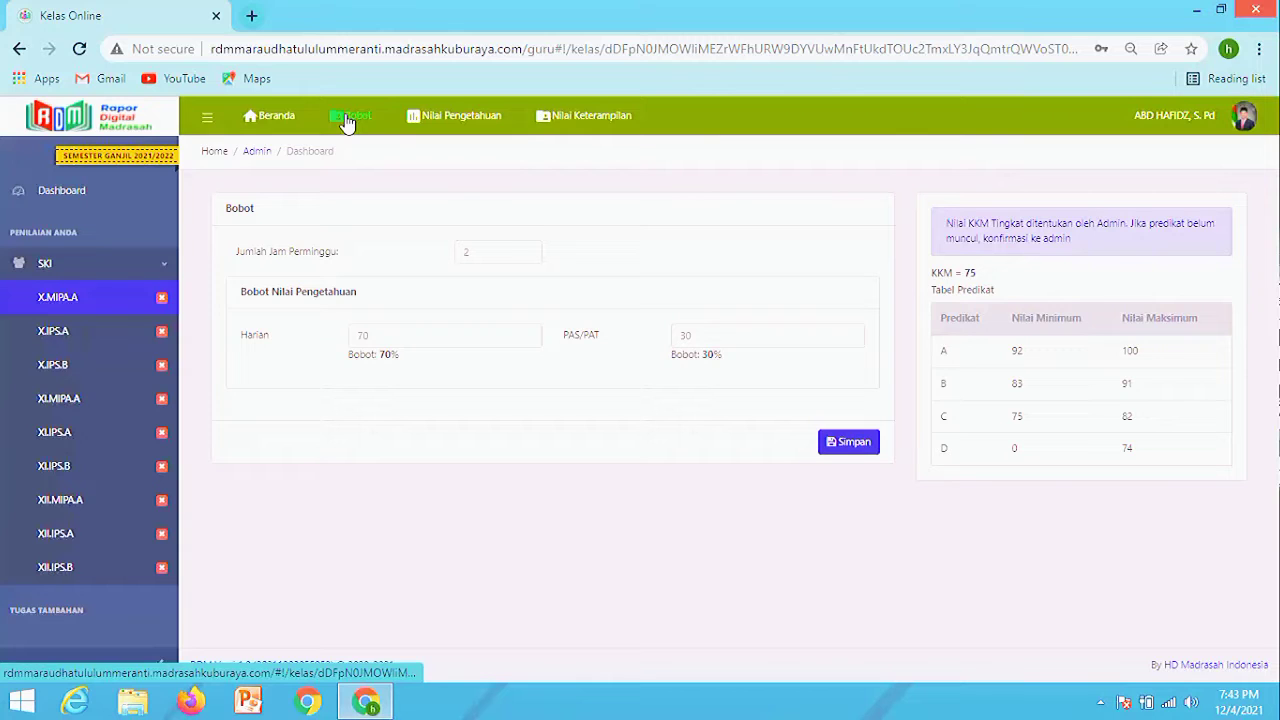
left_click(378, 340)
left_click(376, 336)
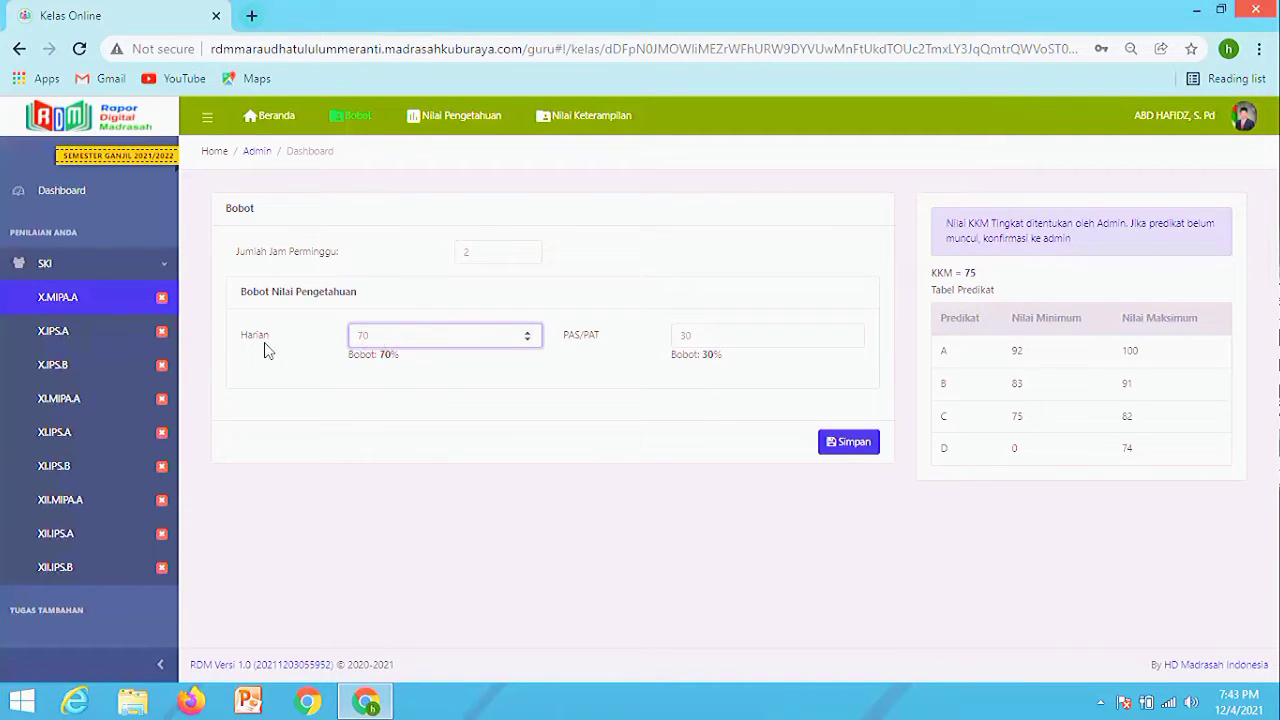
left_click_drag(252, 334, 279, 346)
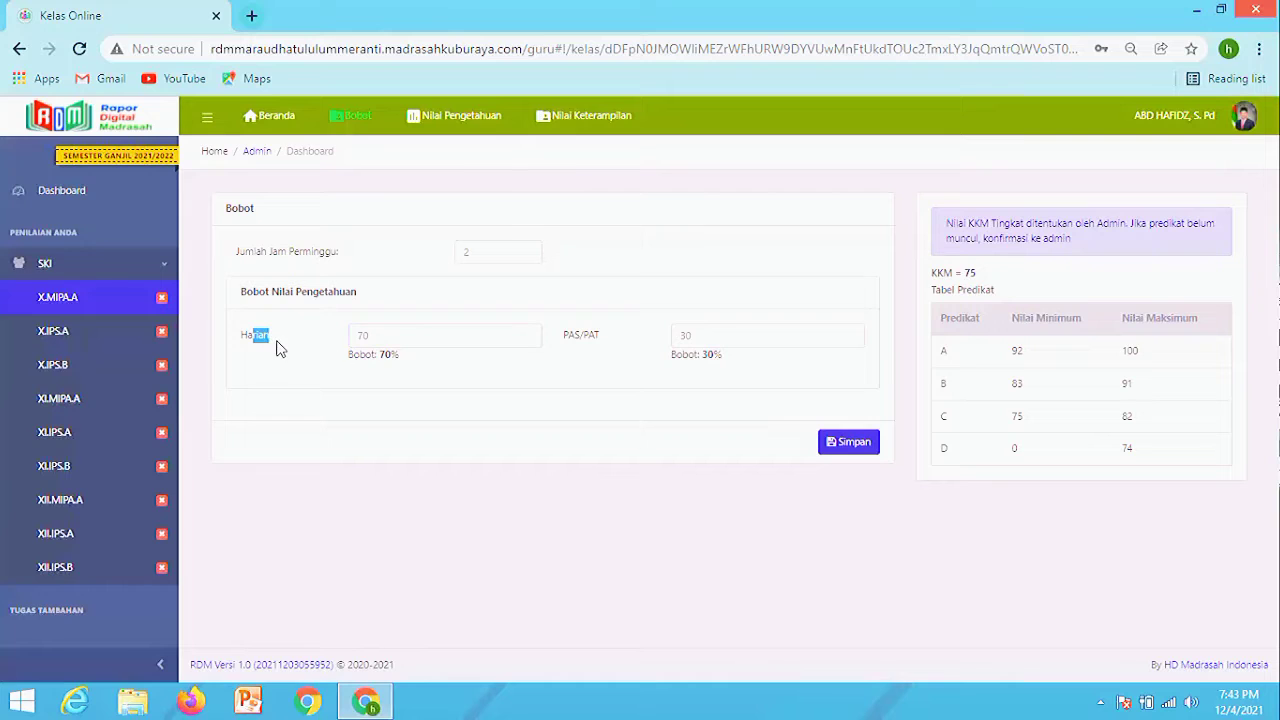
left_click(268, 338)
double_click(371, 334)
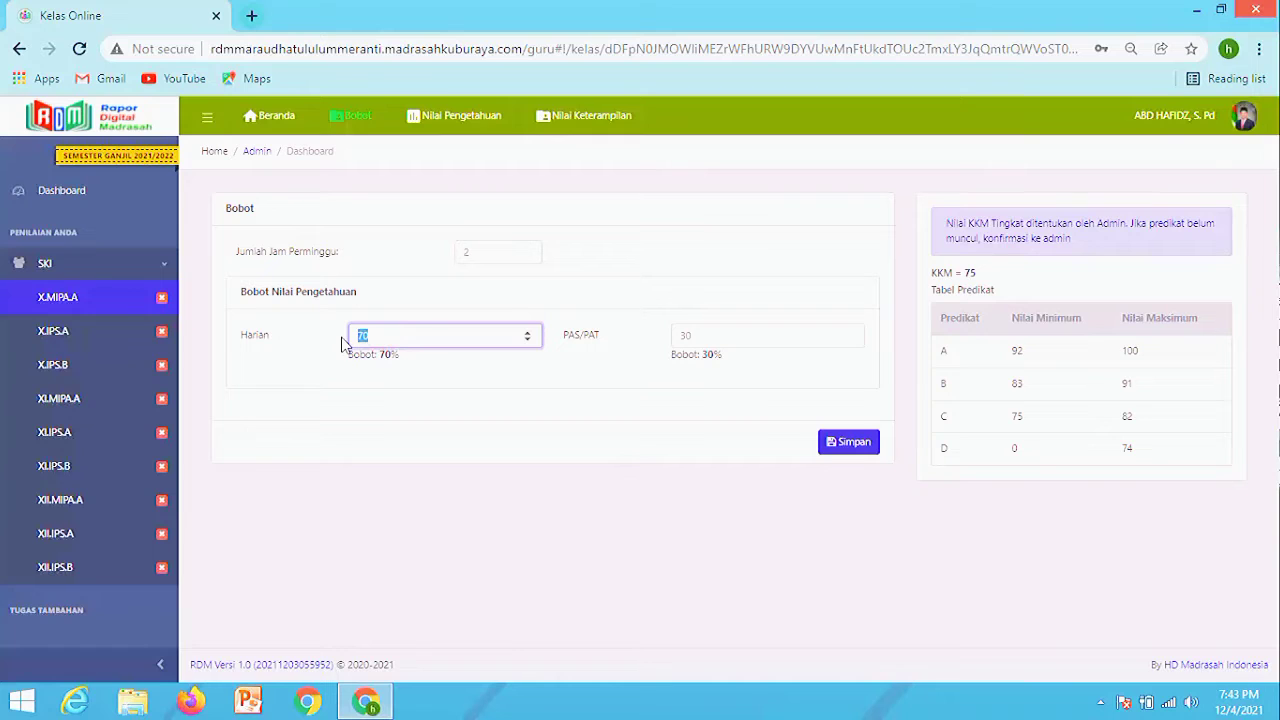
left_click(523, 382)
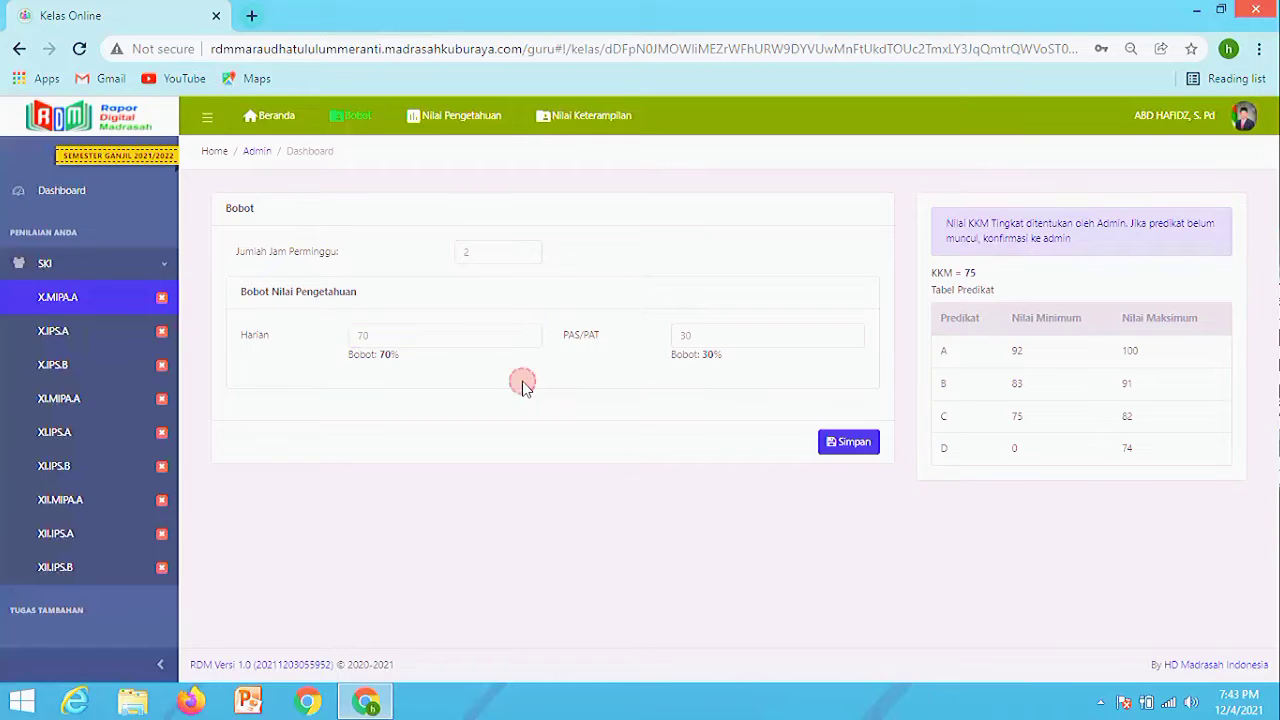
double_click(714, 336)
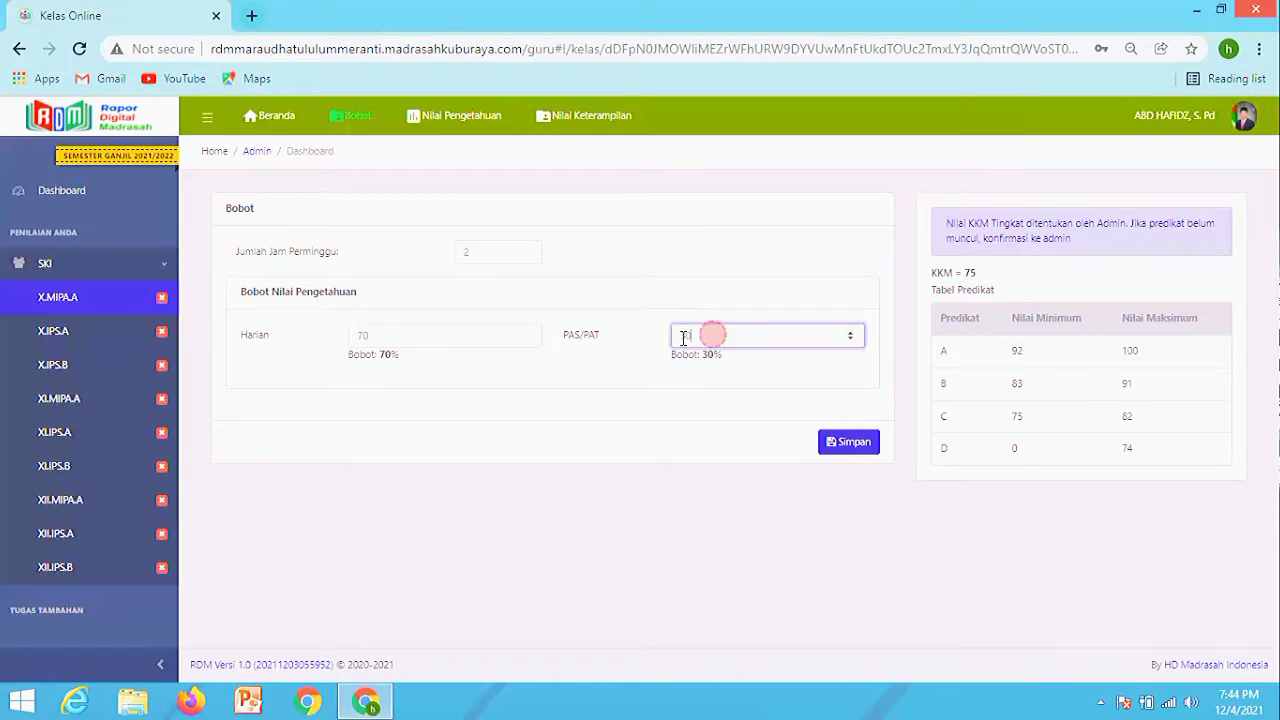
left_click(619, 360)
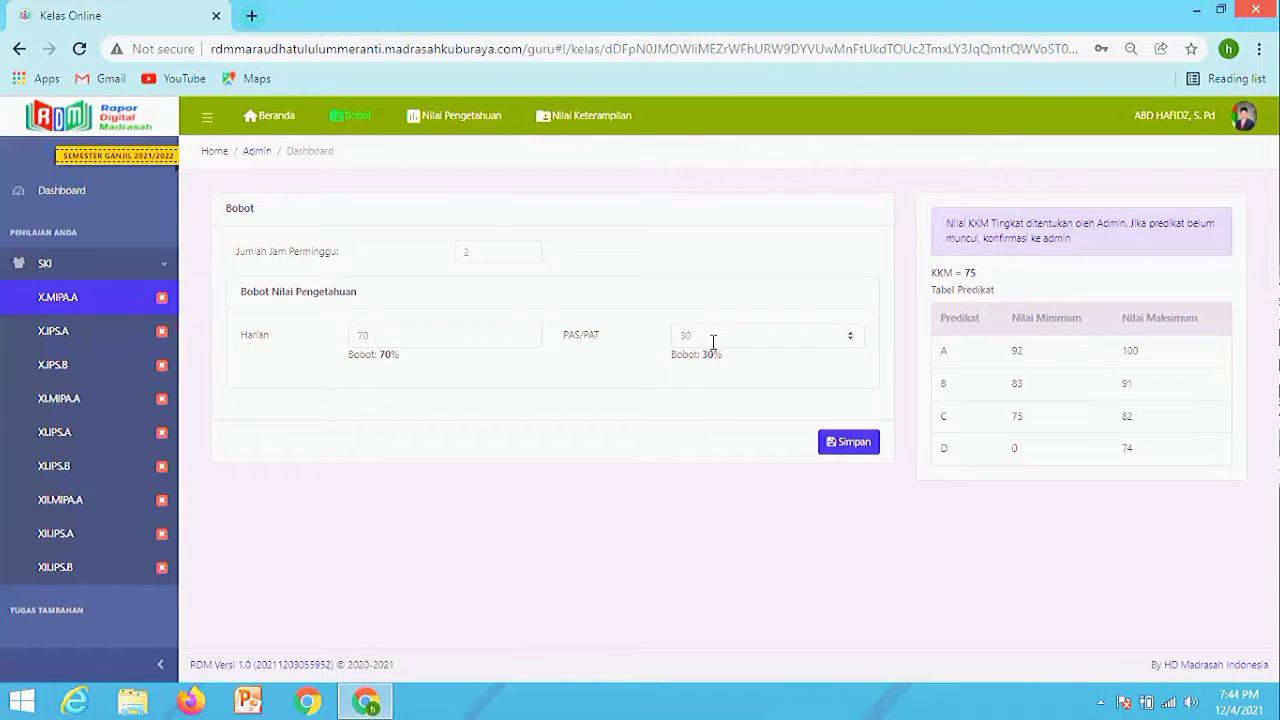
left_click(840, 449)
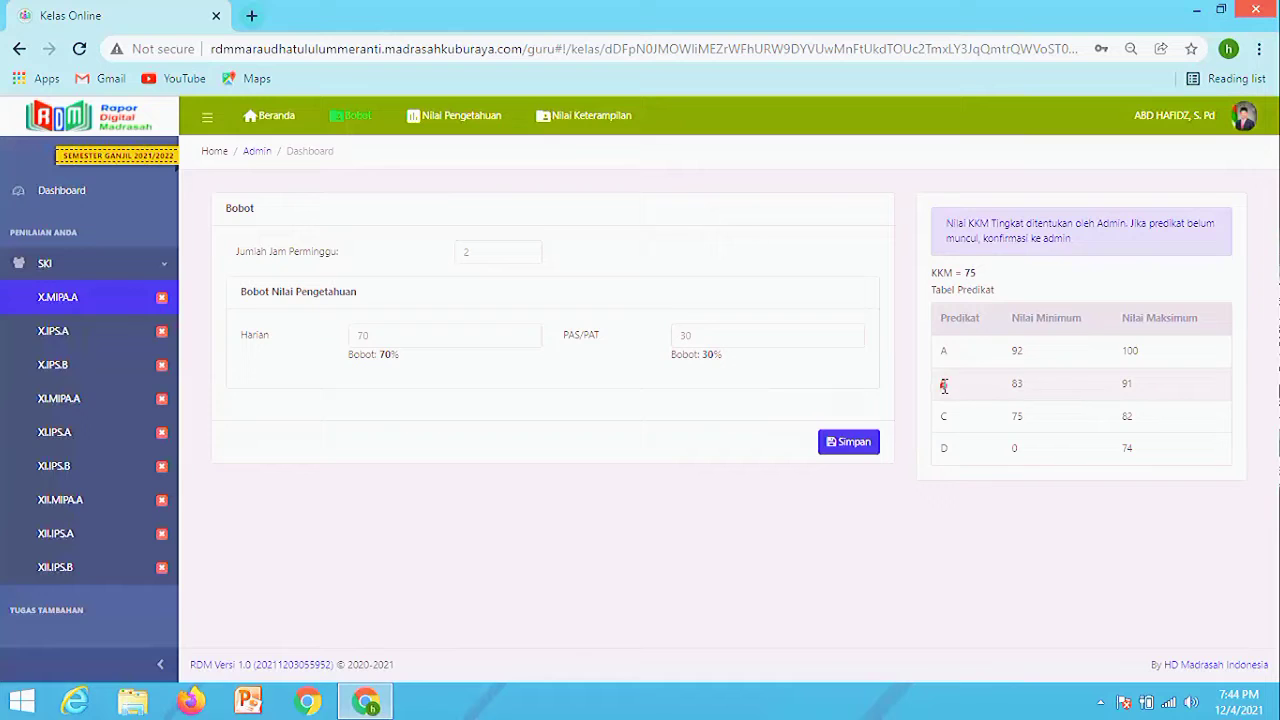
Examine the Tabel Predikat for the minimum and maximum scores of predicates B and C.
double_click(1017, 416)
left_click_drag(941, 318, 970, 318)
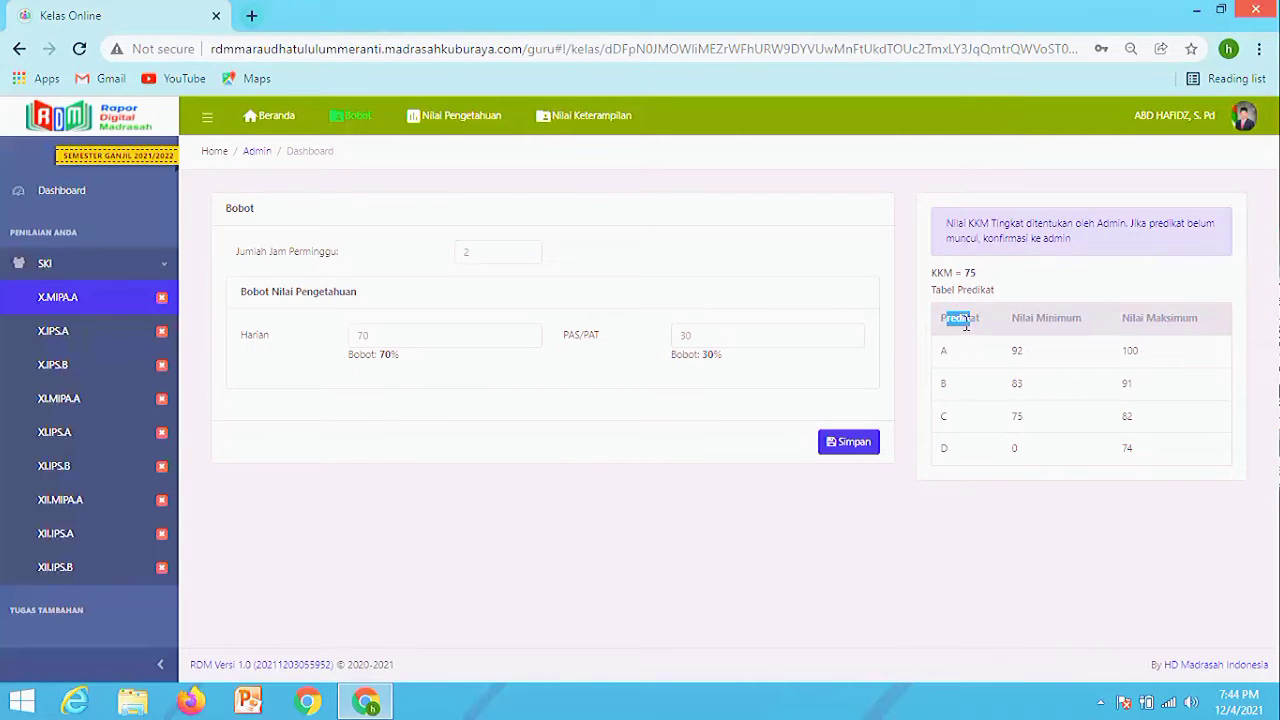
double_click(943, 418)
left_click(944, 417)
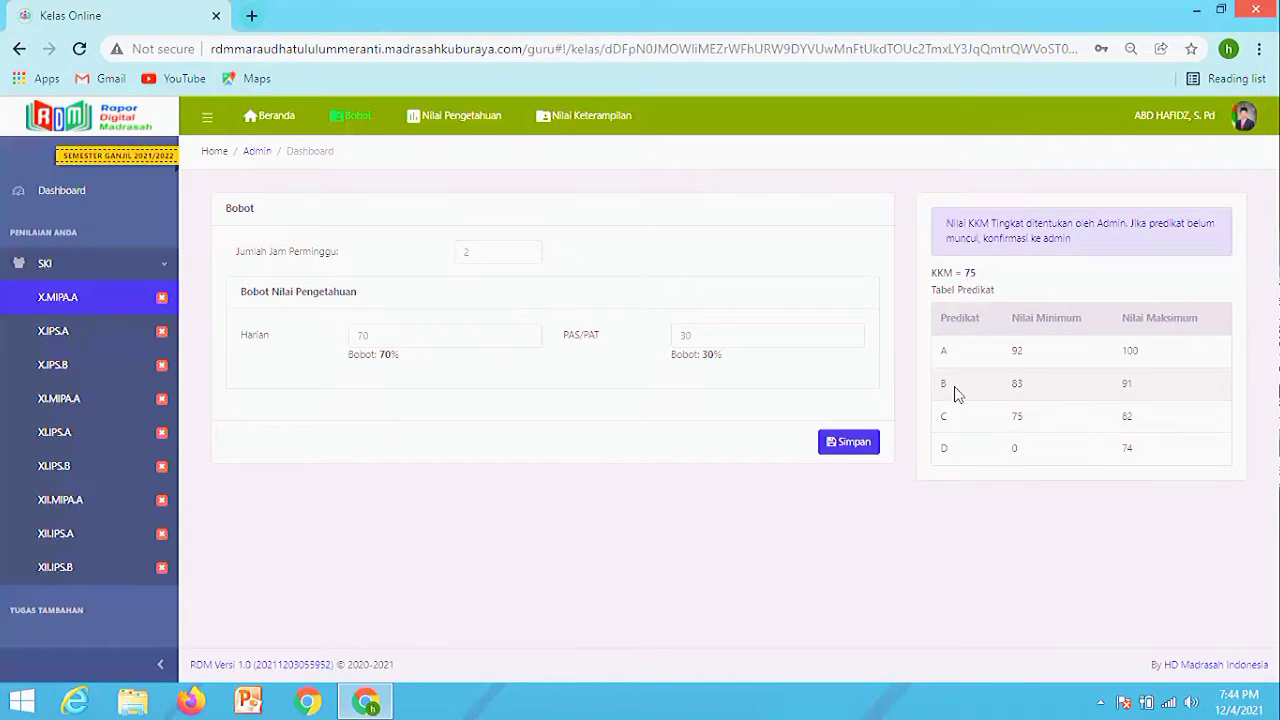
left_click_drag(1017, 383, 1094, 386)
left_click(960, 323)
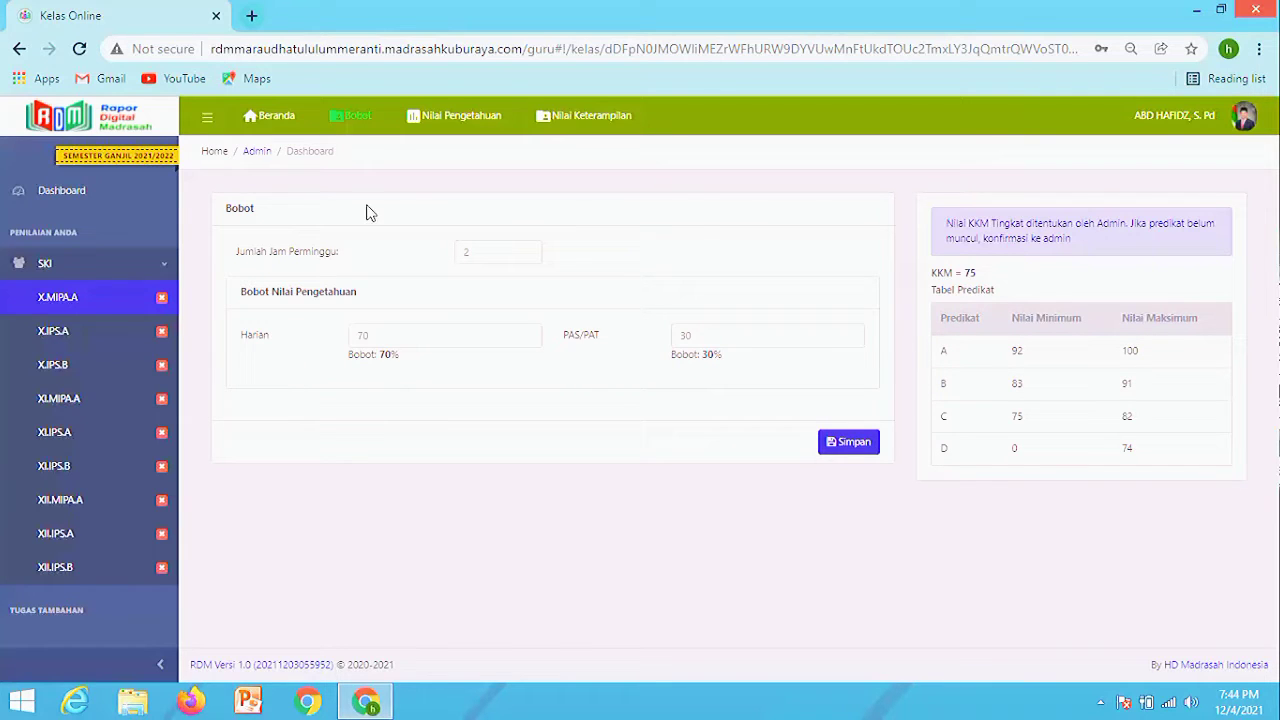
Open the Nilai Pengetahuan grades of class X.MIPA.A and go to their daily scores (Harian).
left_click(425, 122)
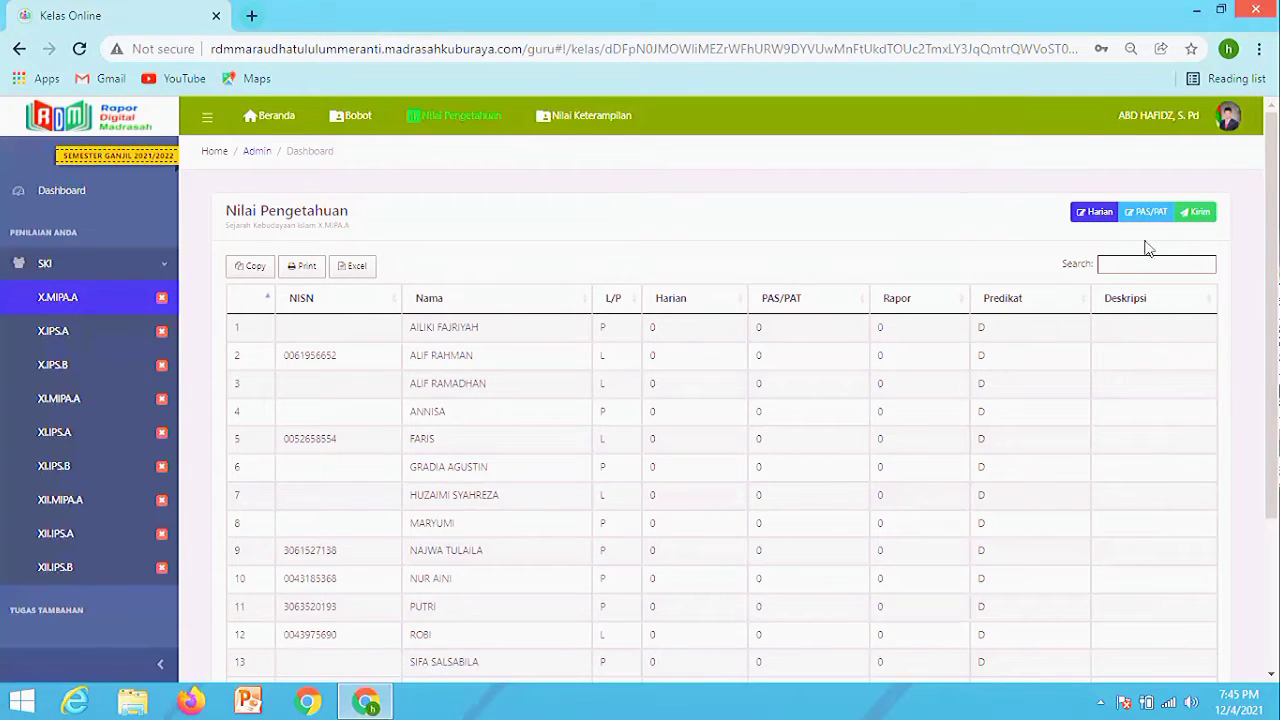
left_click(1093, 214)
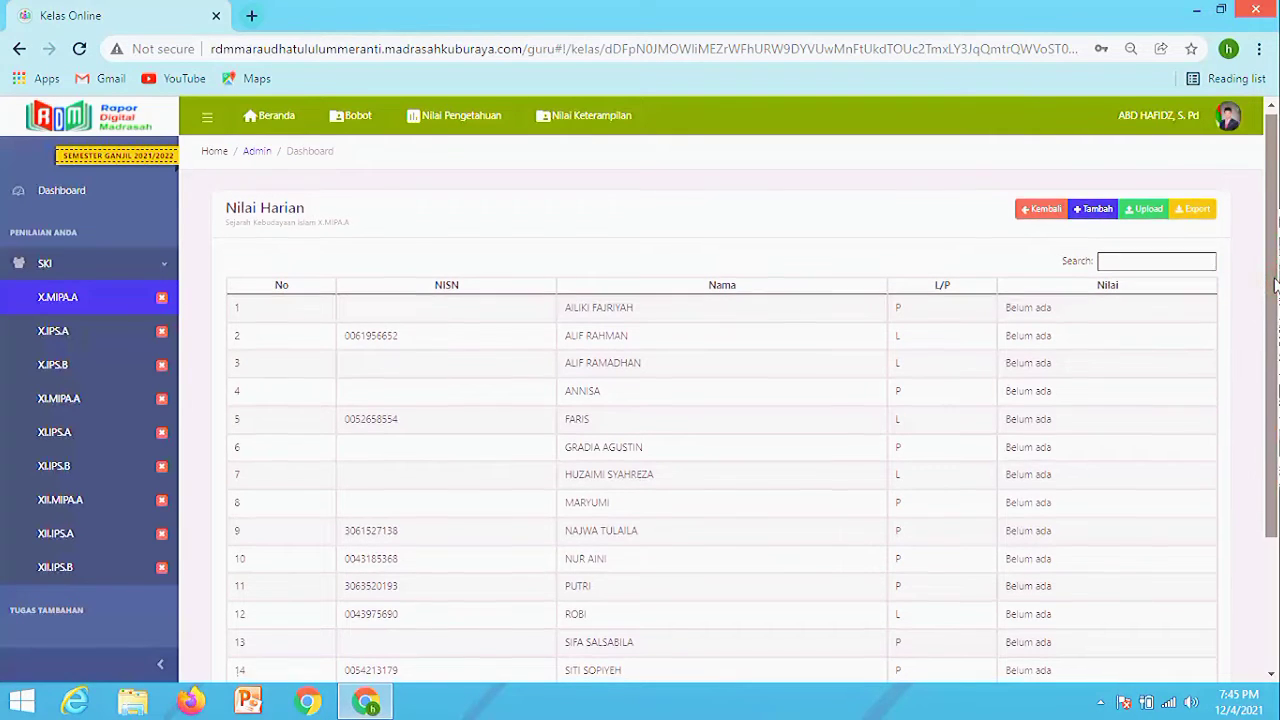
Add a daily score entry for class X.MIPA.A named PH 1 with the material Dinasti Umayyah.
scroll(1272, 355, "down", 1)
left_click_drag(1278, 354, 1277, 280)
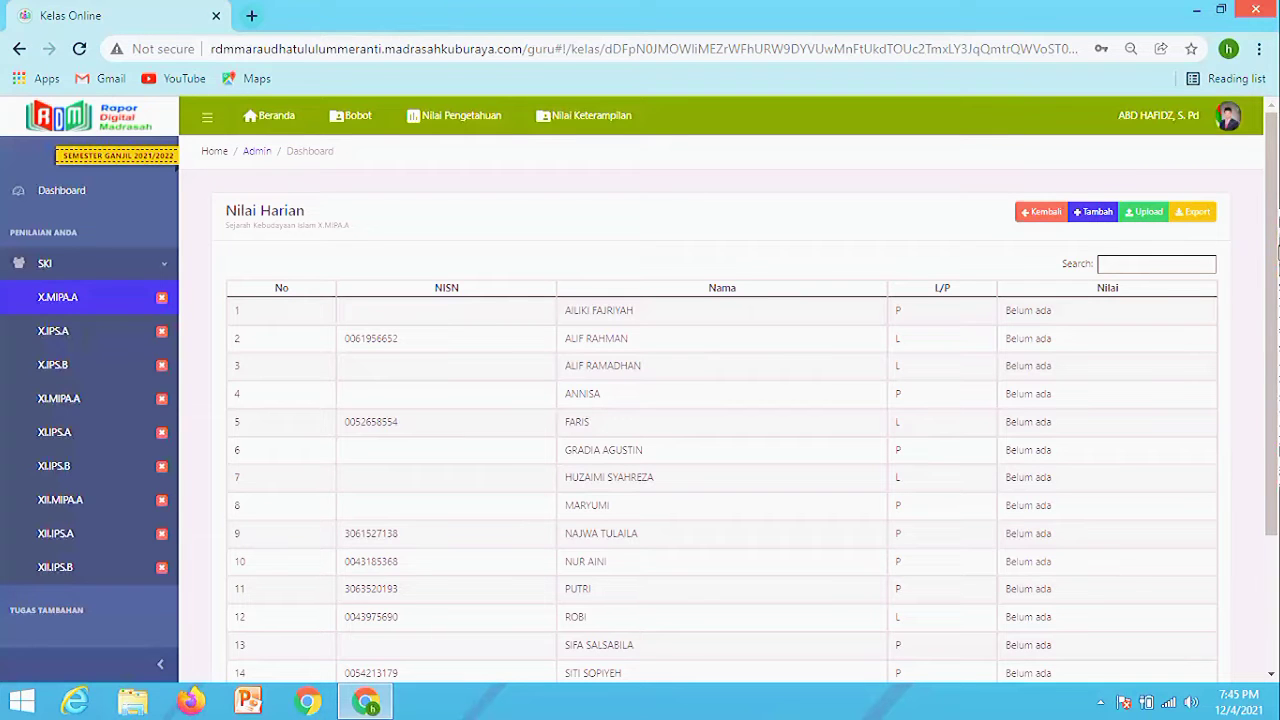
mouse_move(1274, 246)
left_mouse_down()
mouse_move(1274, 284)
mouse_move(1274, 244)
left_mouse_up()
left_click(1093, 213)
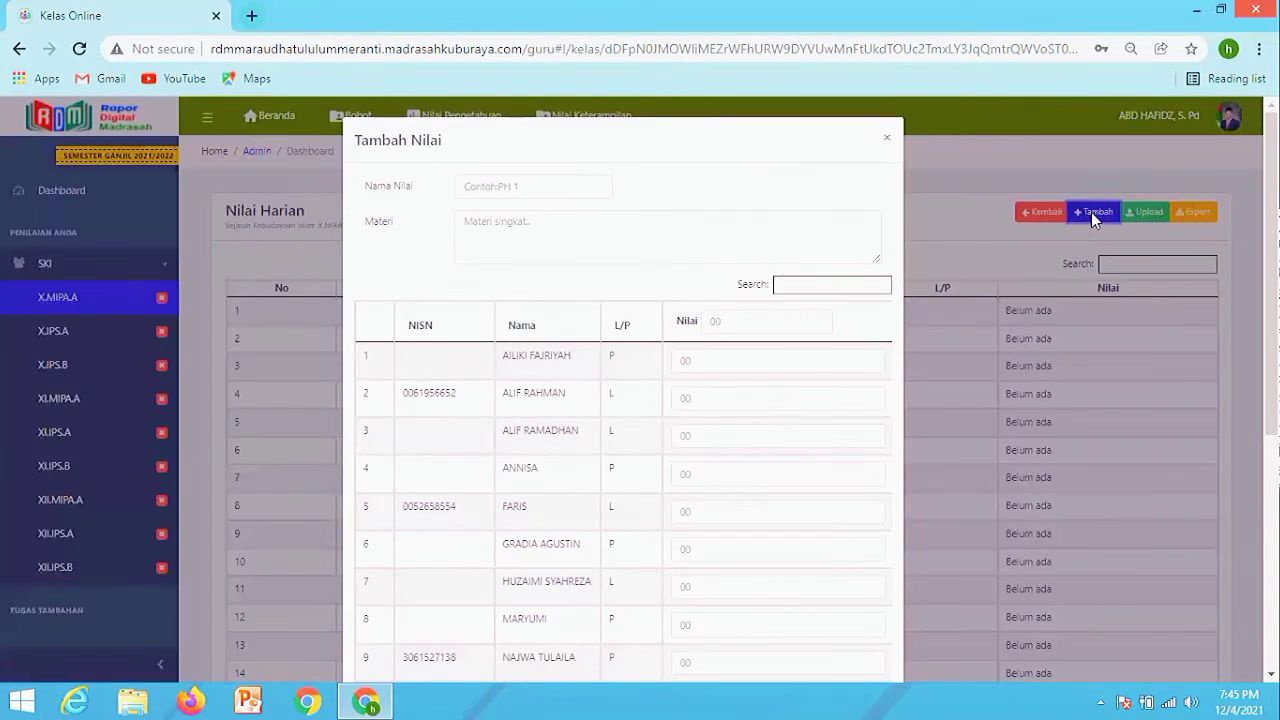
left_click(500, 189)
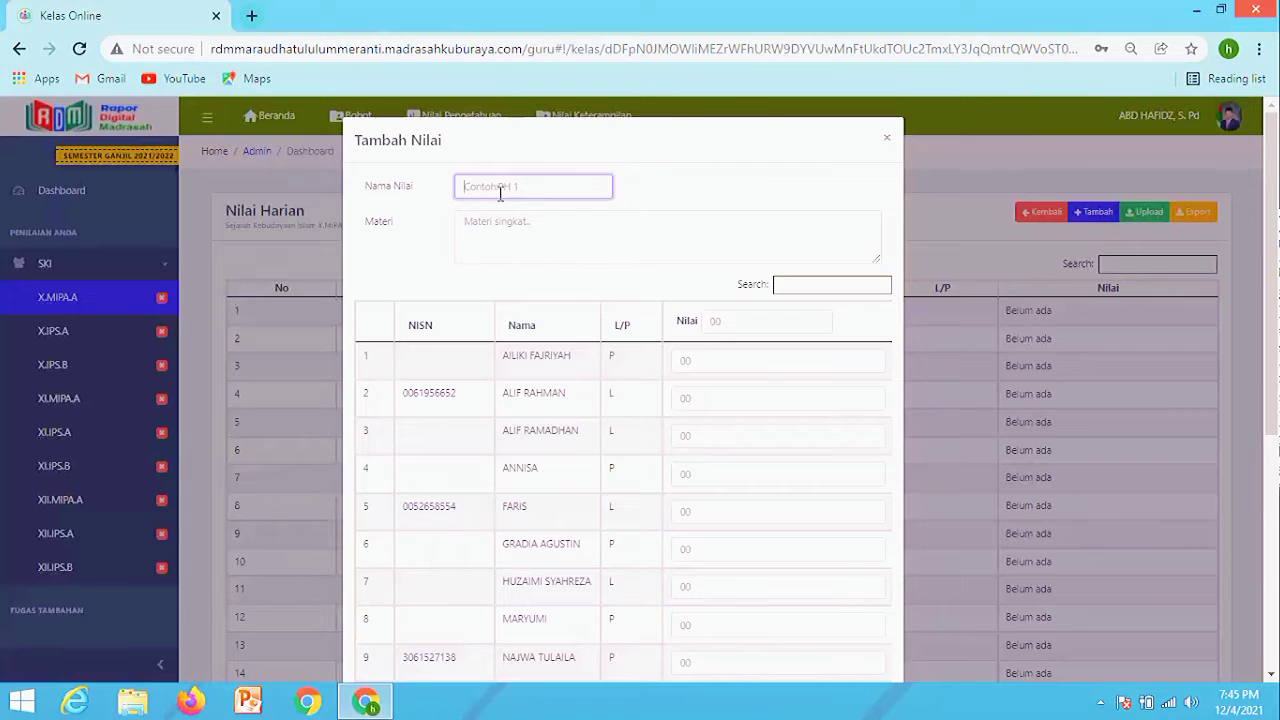
type("P")
type("H 1")
type("7")
left_click(503, 229)
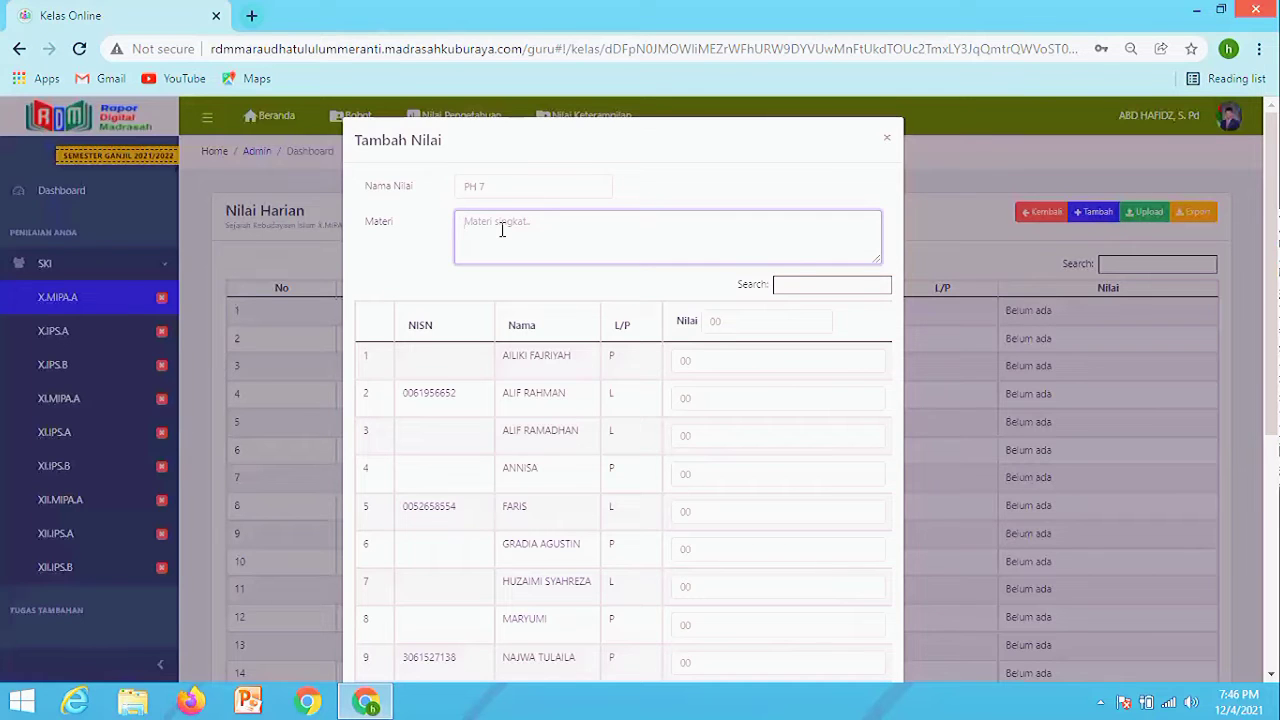
left_click(524, 188)
key("BackSpace")
key("BackSpace")
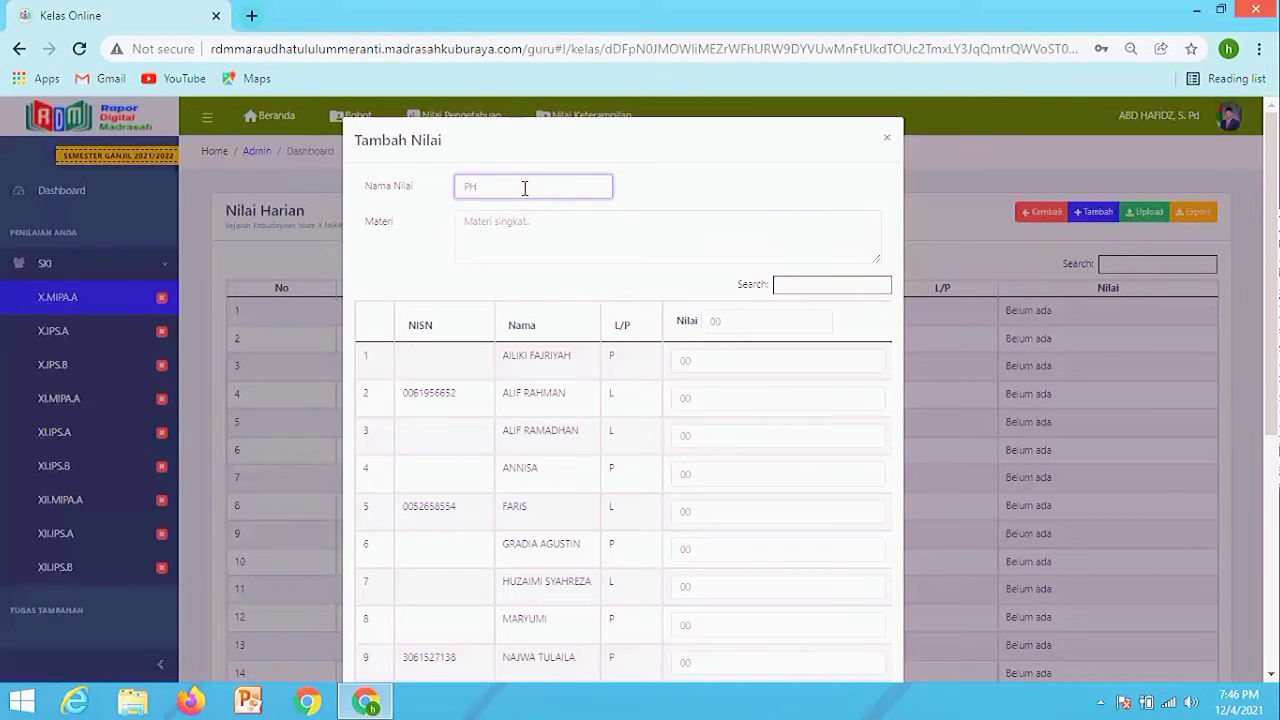
type("1")
left_click(507, 230)
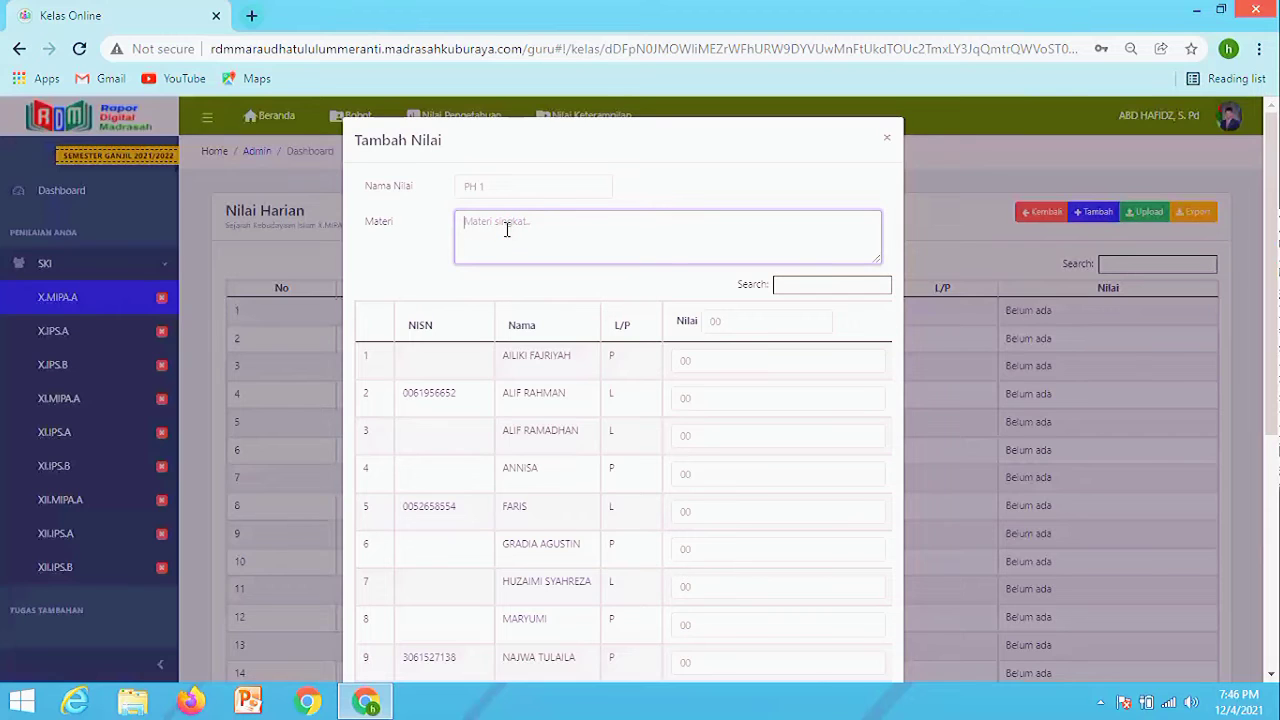
type("Dinasti Umayyah")
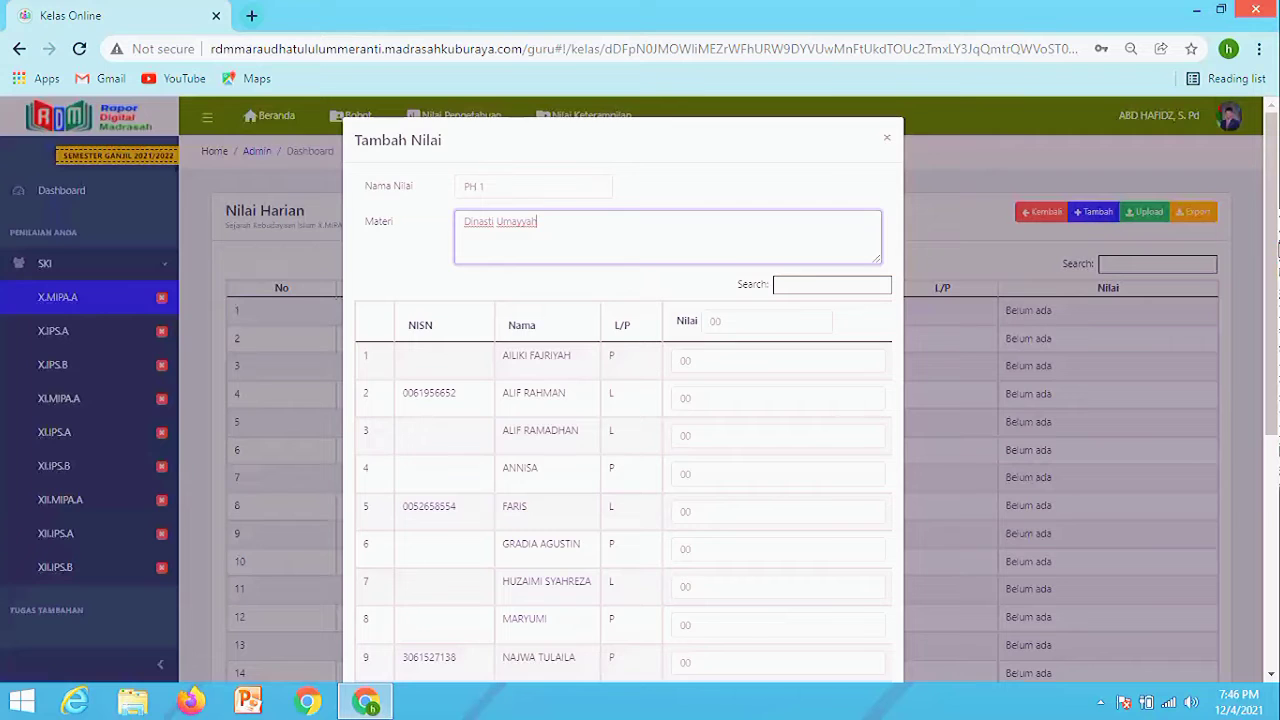
Enter individual PH 1 scores of 80 for the first student and 78 for the second.
scroll(1257, 271, "down", 3)
scroll(1257, 271, "up", 3)
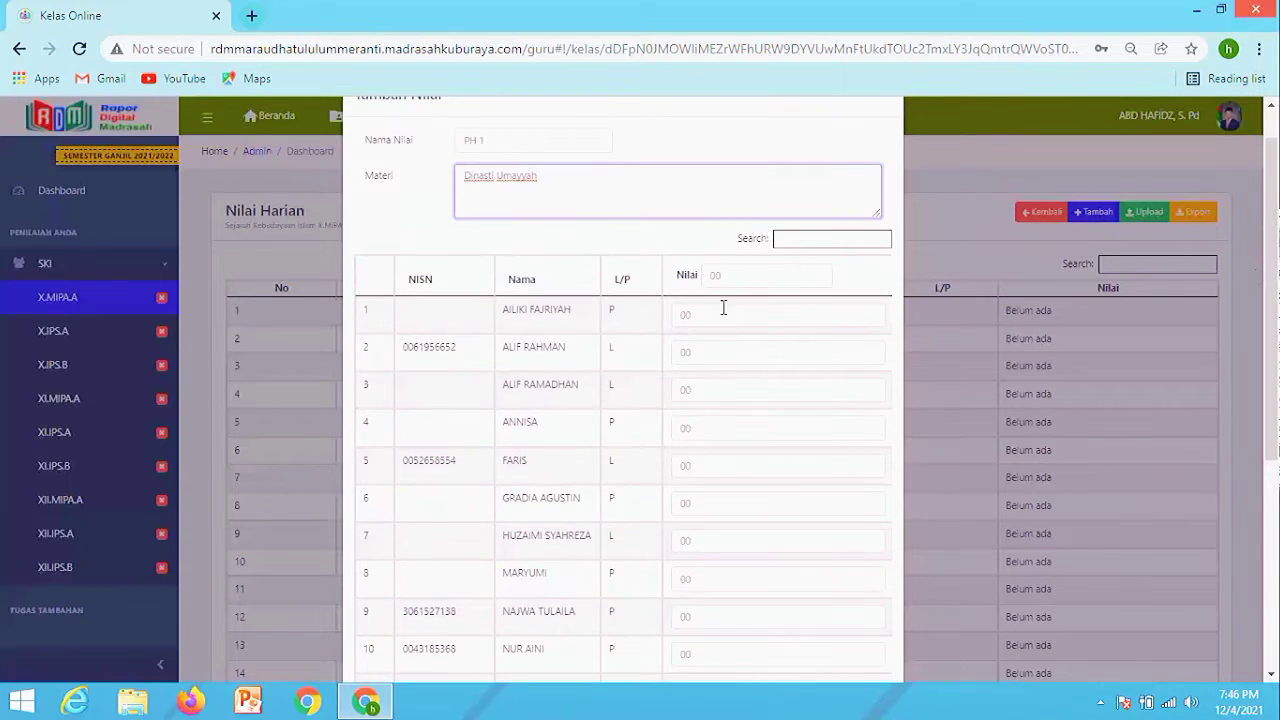
left_click(728, 276)
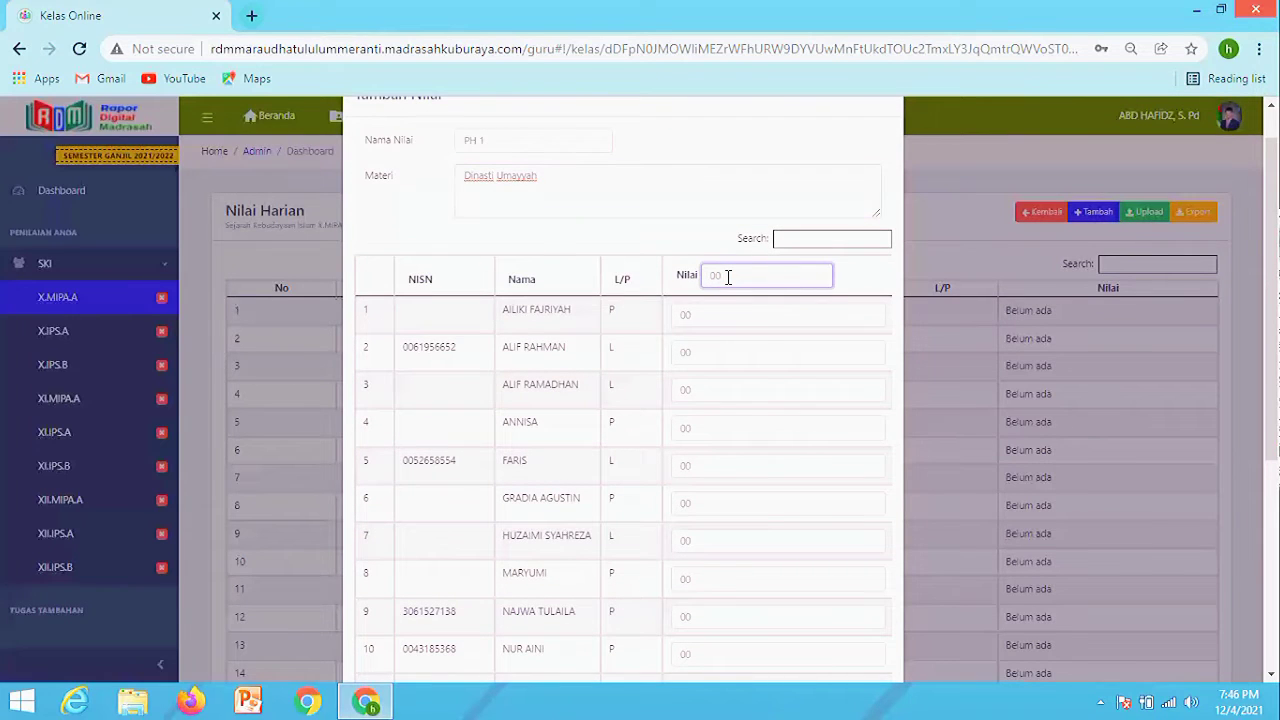
left_click(704, 316)
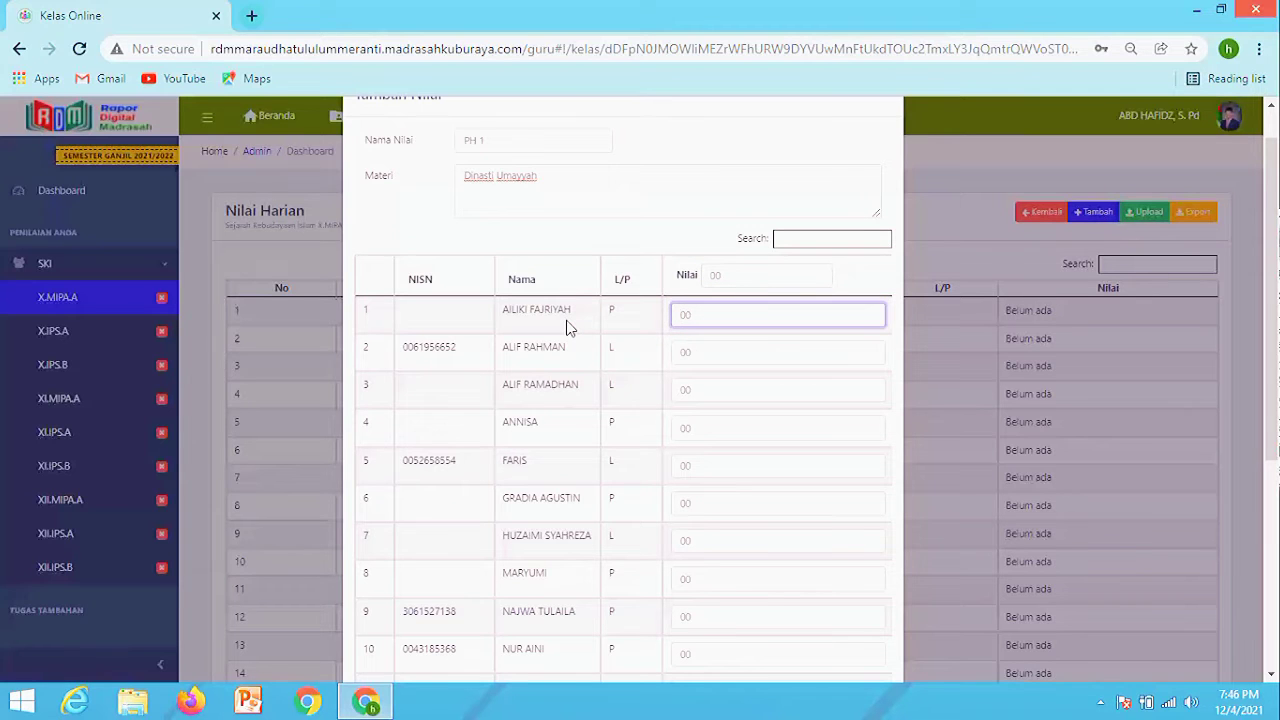
left_click_drag(503, 309, 572, 311)
left_click(690, 320)
type("80")
left_click(687, 353)
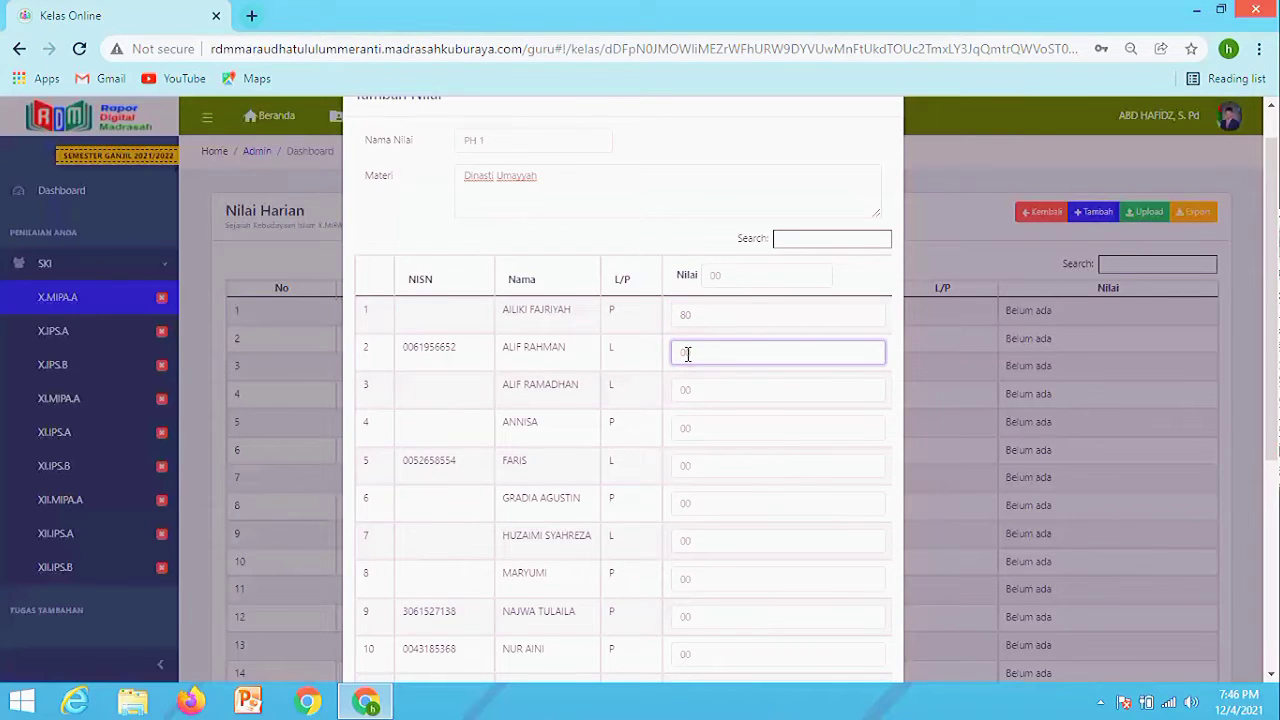
type("78")
Enter an individual PH 1 score of 85 for the third student.
left_click(686, 390)
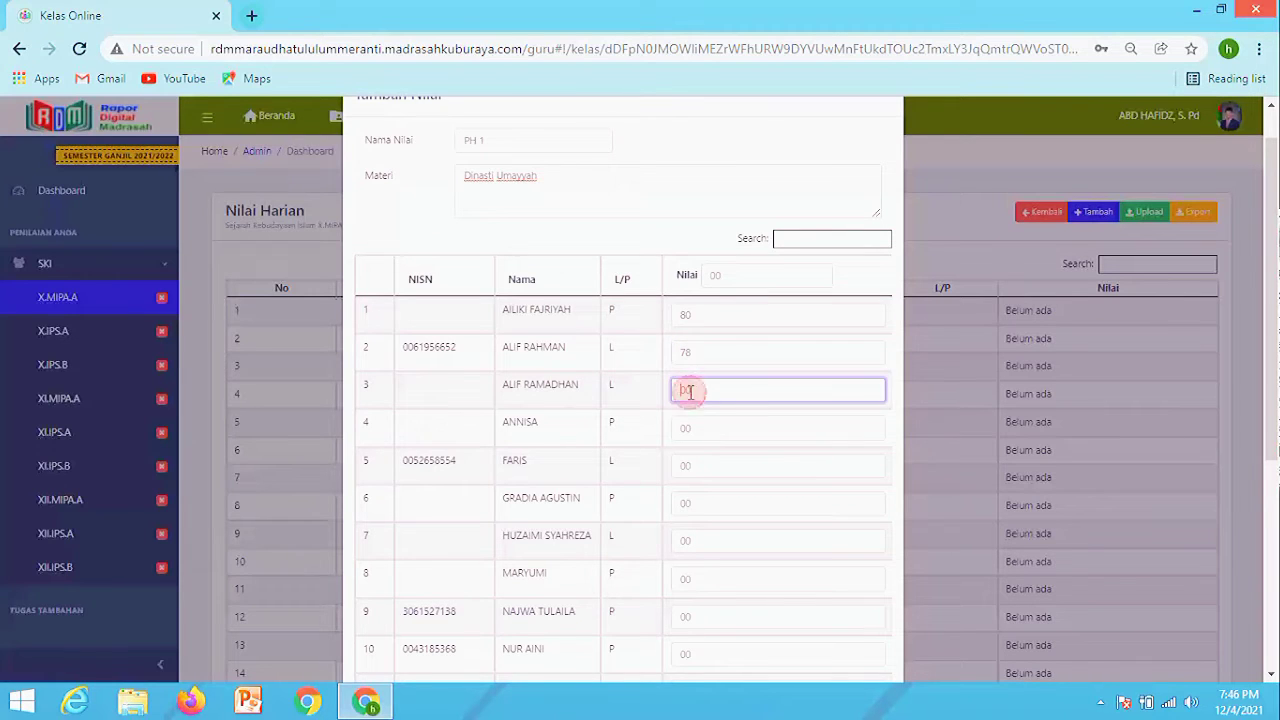
mouse_move(508, 311)
left_mouse_down()
mouse_move(540, 502)
mouse_move(518, 311)
left_mouse_up()
left_click(518, 311)
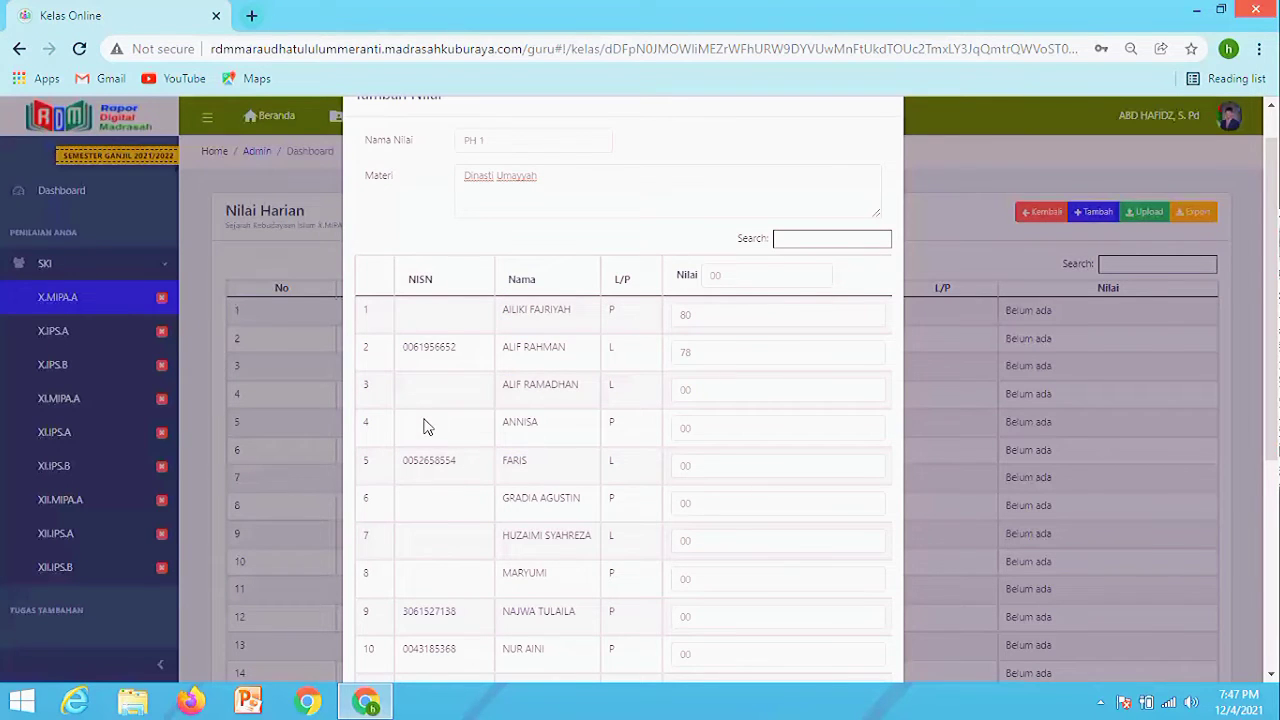
left_click_drag(507, 308, 547, 487)
left_click(526, 384)
left_click(704, 313)
left_click(690, 390)
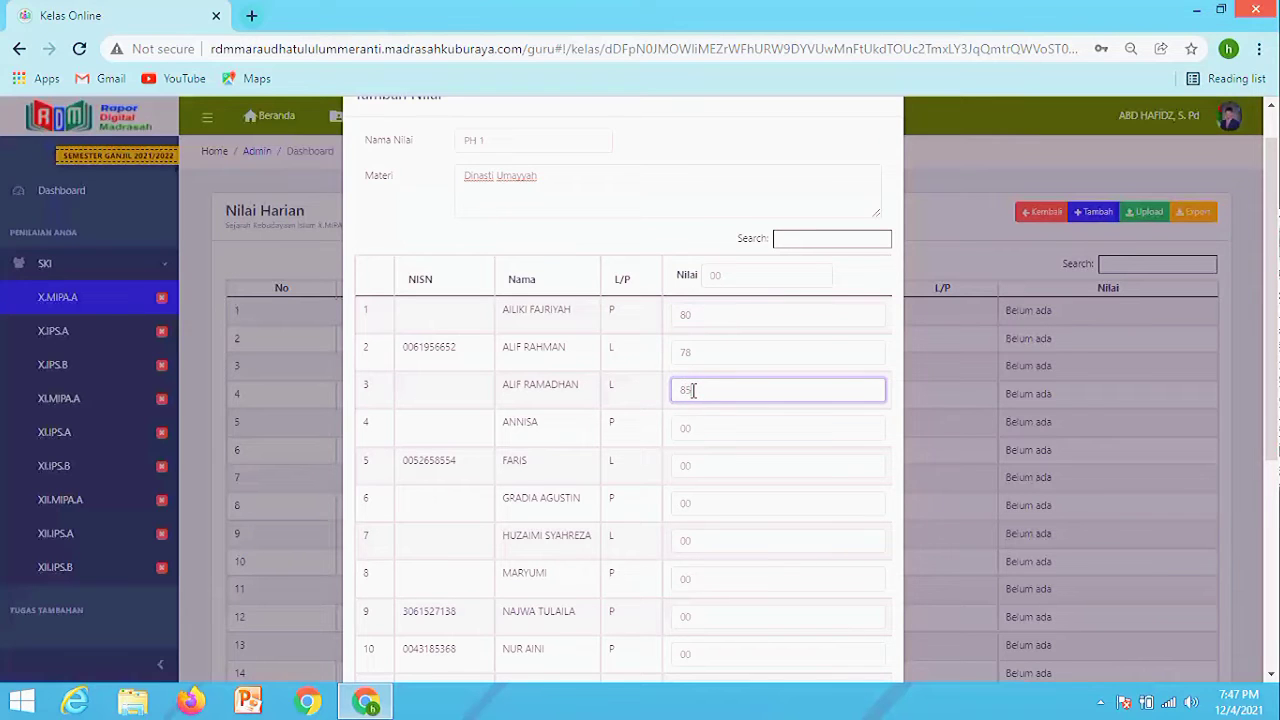
left_click(697, 435)
Clear the individual PH 1 scores of the first three students.
left_click_drag(1276, 260, 1277, 224)
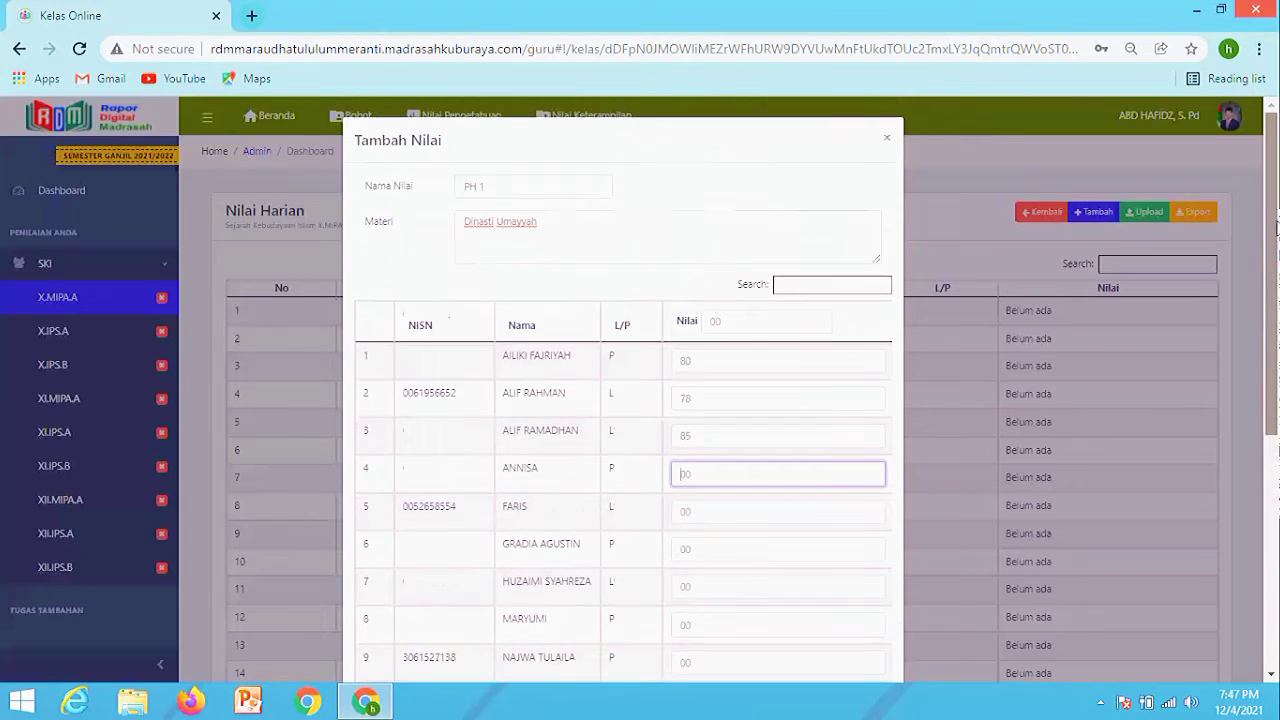
double_click(714, 434)
key("BackSpace")
double_click(725, 399)
key("BackSpace")
double_click(709, 360)
key("BackSpace")
Fill the PH 1 score of all students at once with 85, save the entry and review its column.
mouse_move(1273, 326)
left_mouse_down()
mouse_move(1275, 539)
mouse_move(1275, 312)
left_mouse_up()
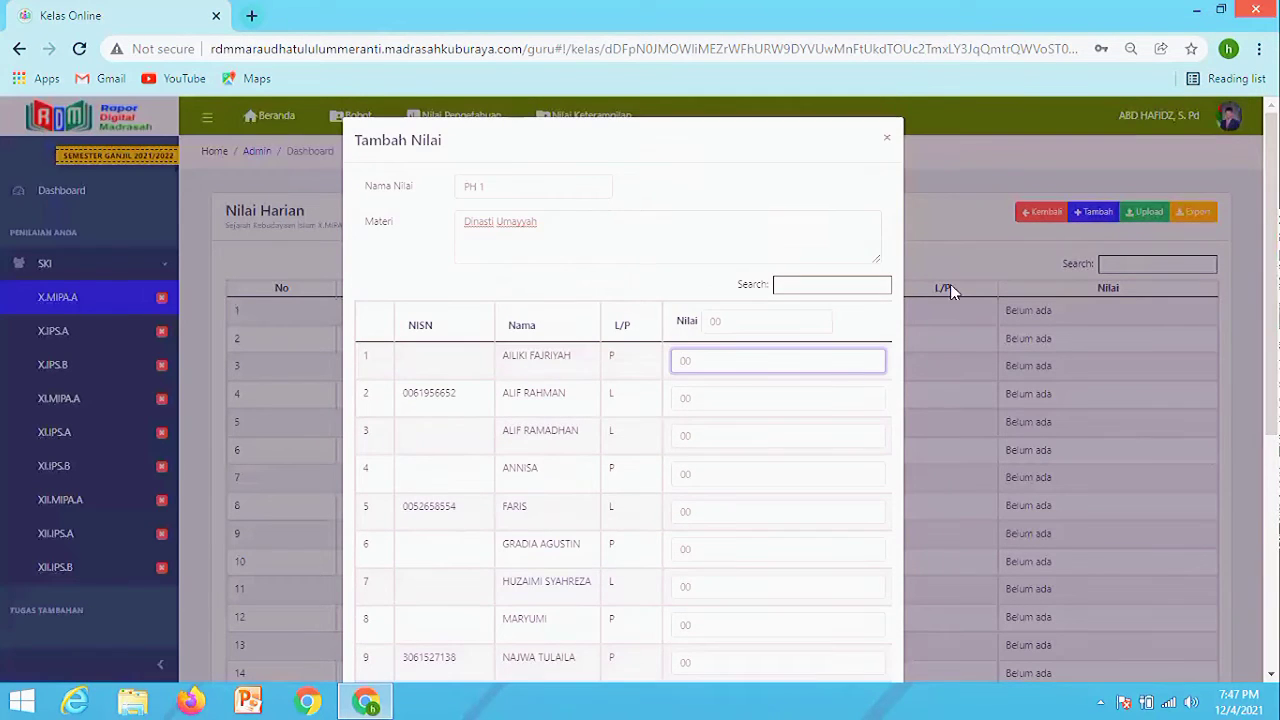
left_click(745, 325)
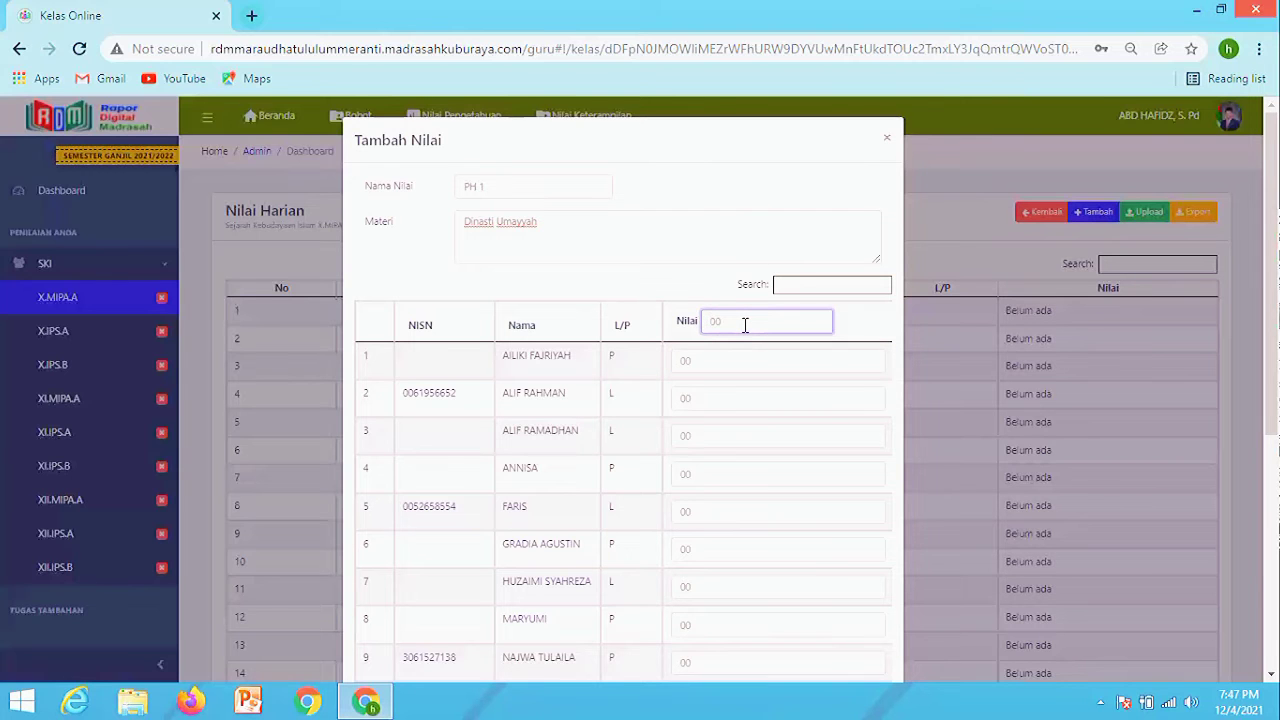
mouse_move(1275, 300)
left_mouse_down()
mouse_move(1275, 525)
mouse_move(1276, 280)
left_mouse_up()
type("85")
left_click_drag(1274, 280, 1239, 202)
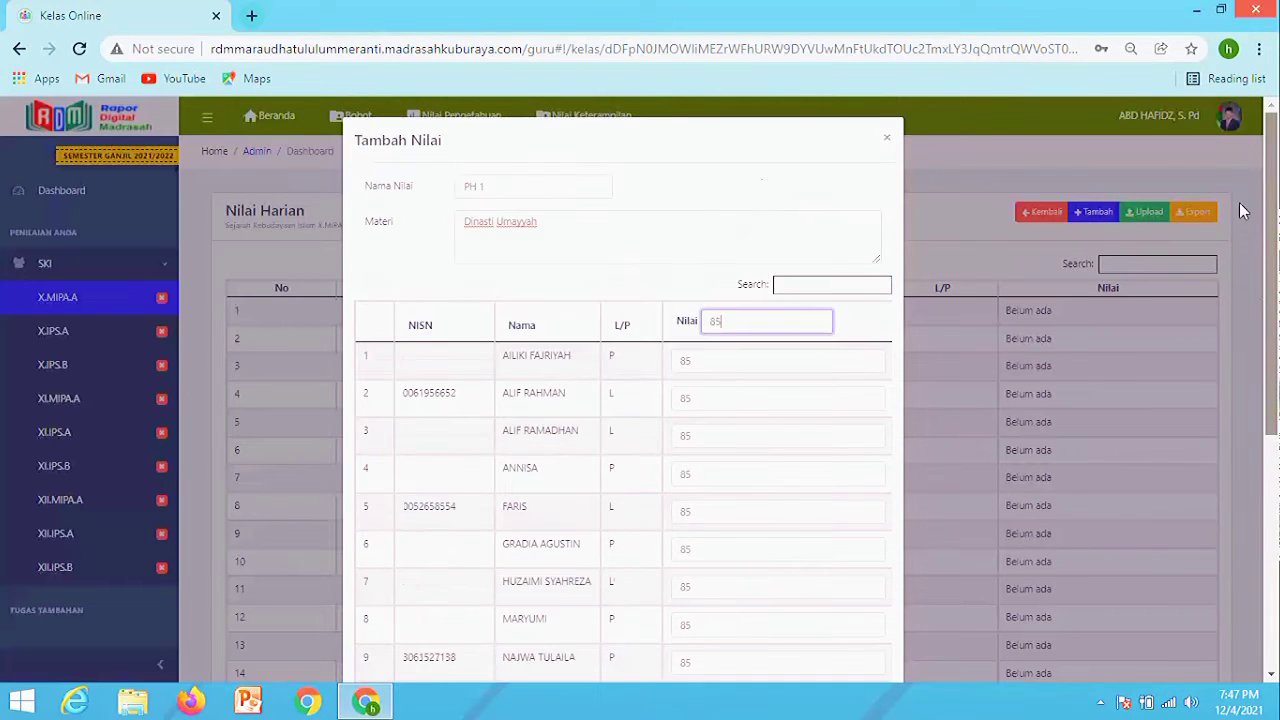
left_click_drag(1270, 345, 1276, 574)
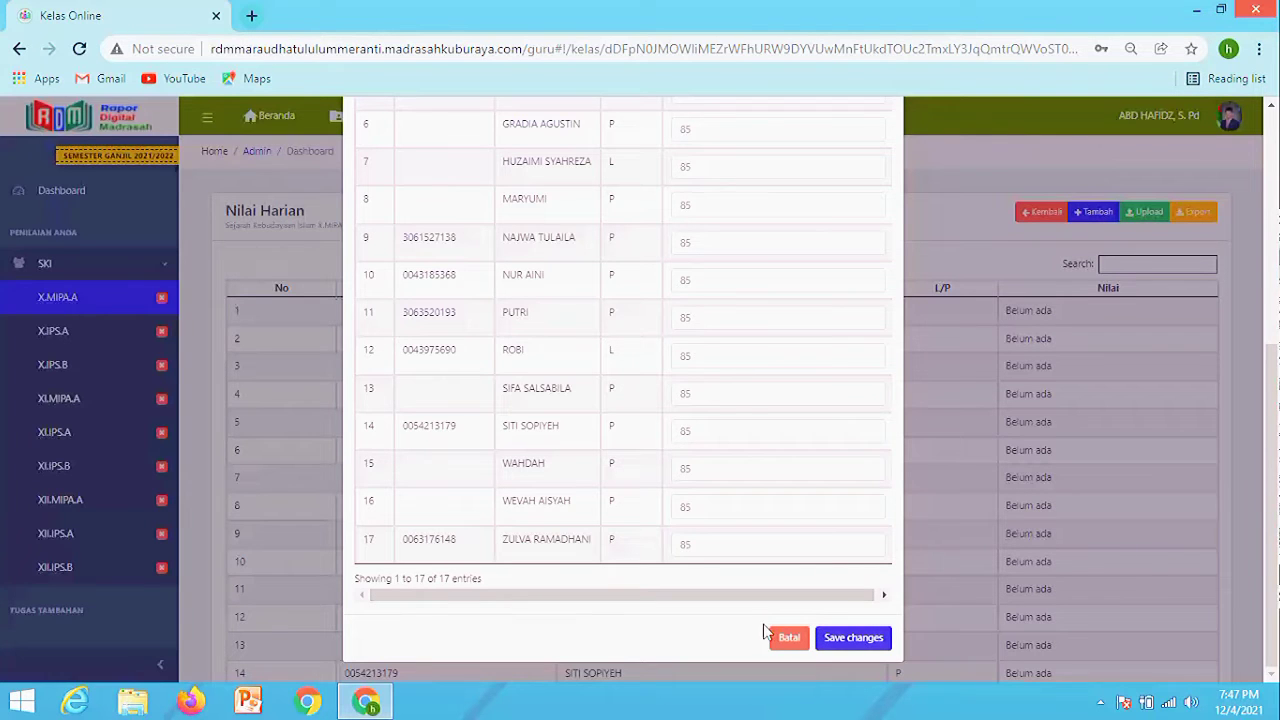
left_click(840, 635)
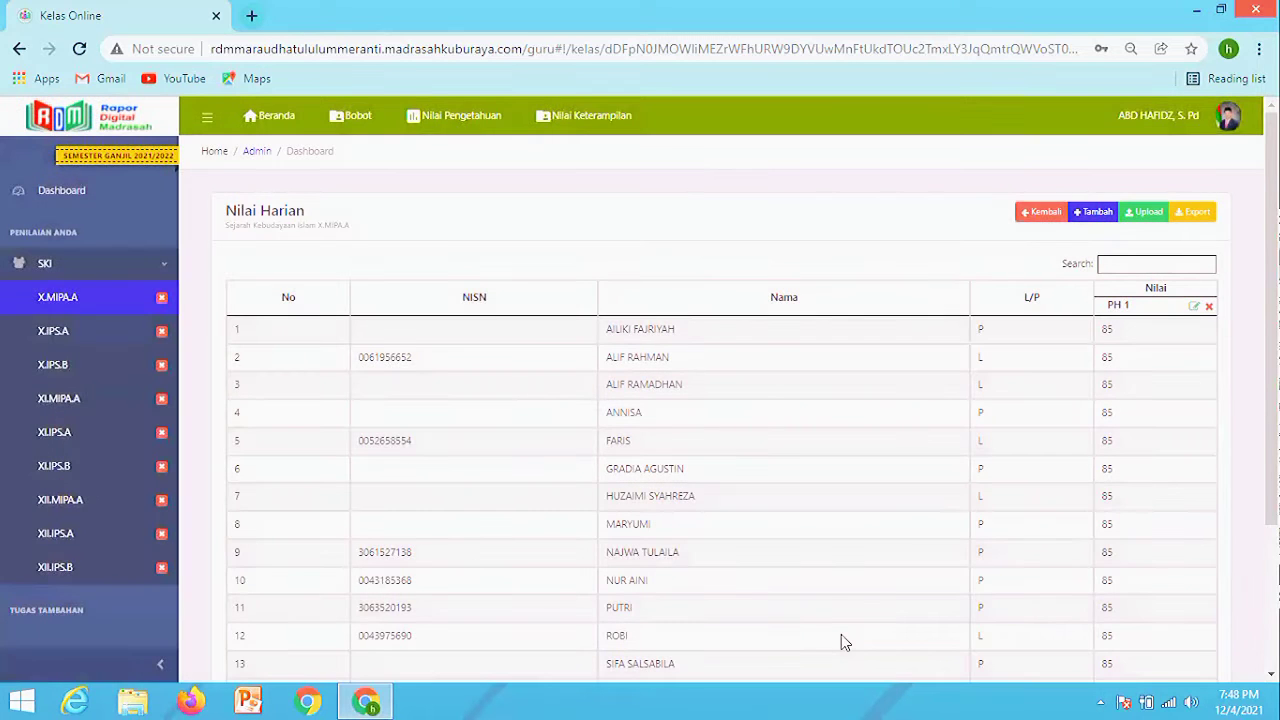
mouse_move(1275, 351)
left_mouse_down()
mouse_move(1267, 513)
mouse_move(1262, 372)
left_mouse_up()
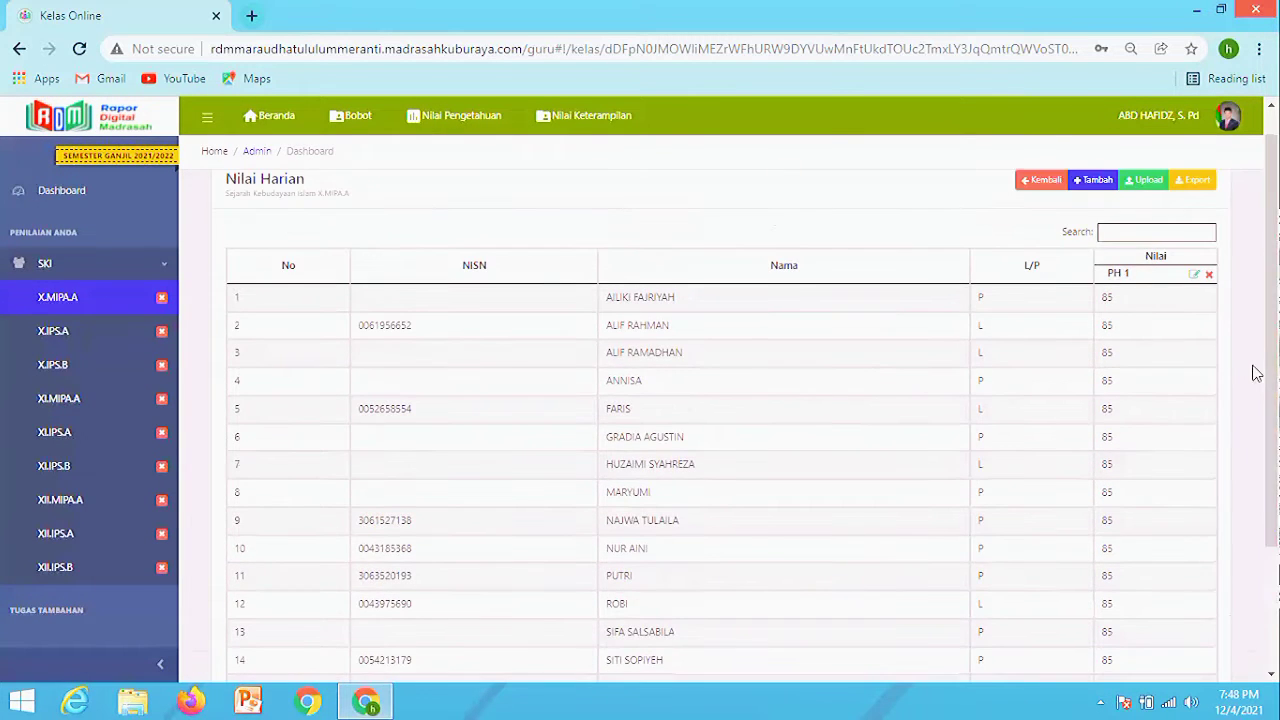
left_click_drag(1114, 275, 1140, 284)
left_click(1110, 290)
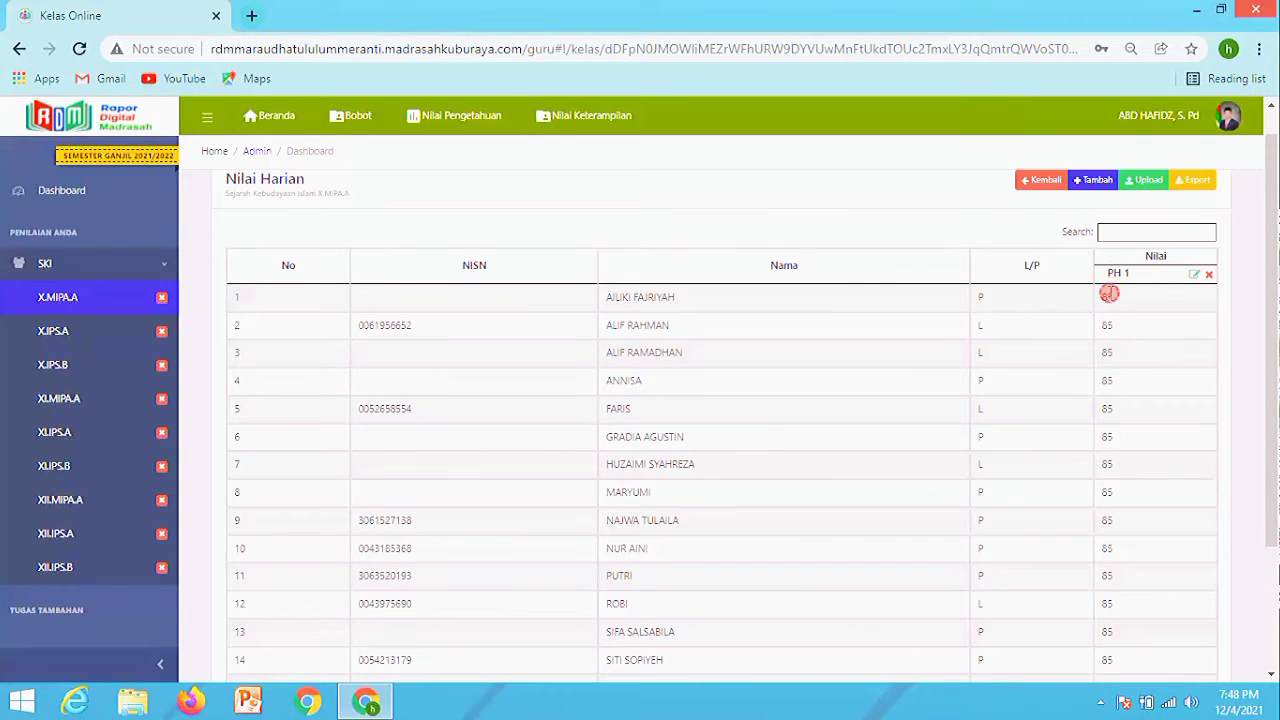
left_click(1104, 330)
Add another daily score entry named PH 2 with the material khalifah Dinasti Umayyah.
left_click_drag(1275, 400, 1271, 300)
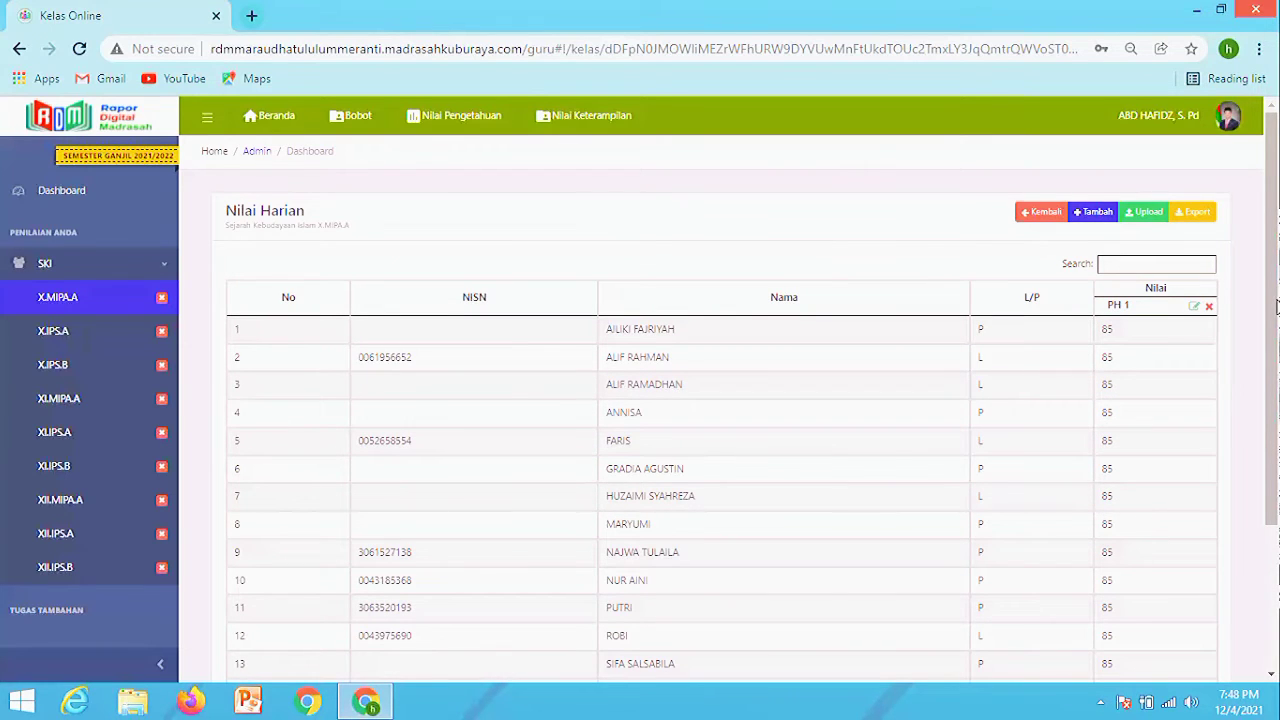
left_click(1100, 219)
left_click(477, 187)
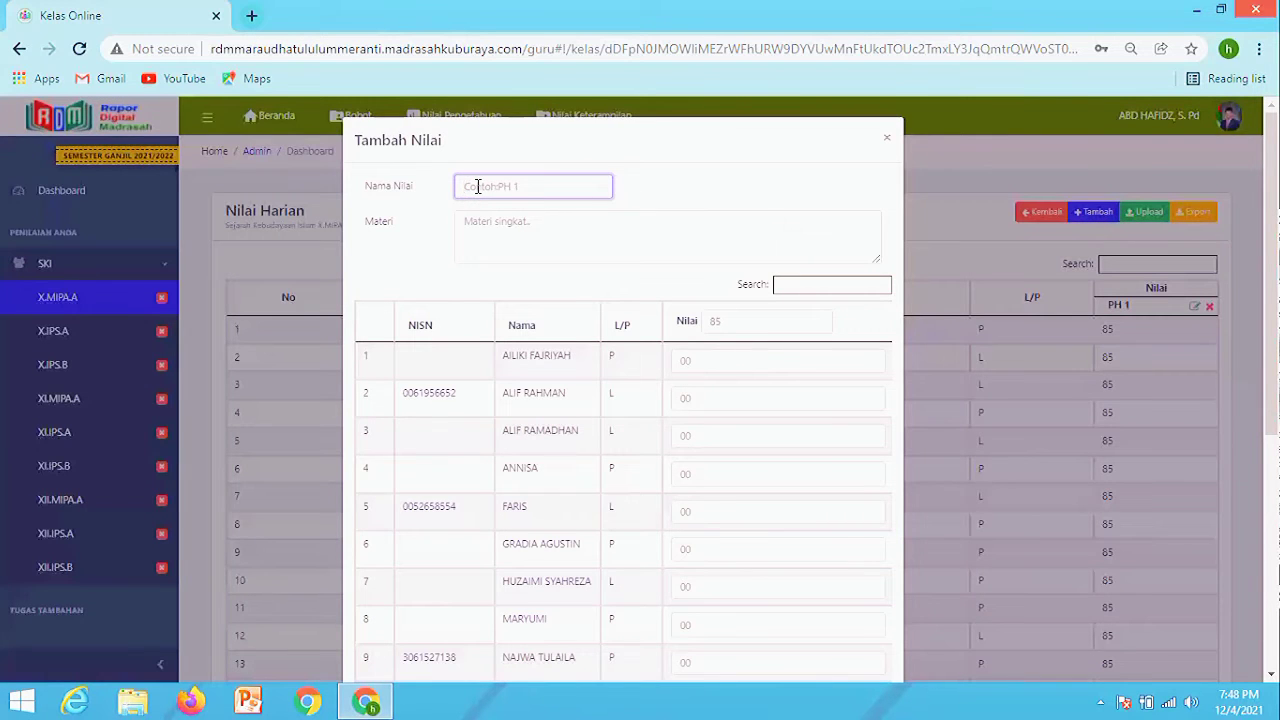
type("PH 2")
left_click(491, 213)
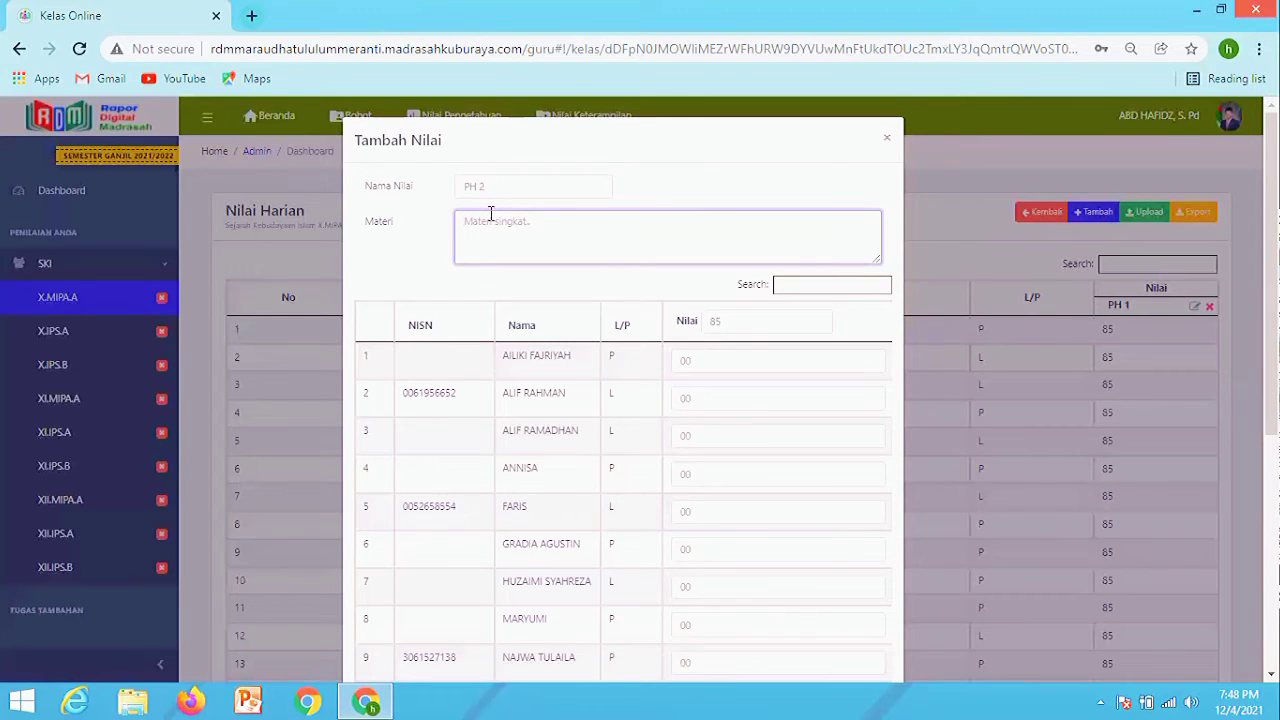
type("di")
key("BackSpace")
key("BackSpace")
type("k")
type("i")
Fill the PH 2 score of all students at once with 80.
scroll(910, 322, "down", 1)
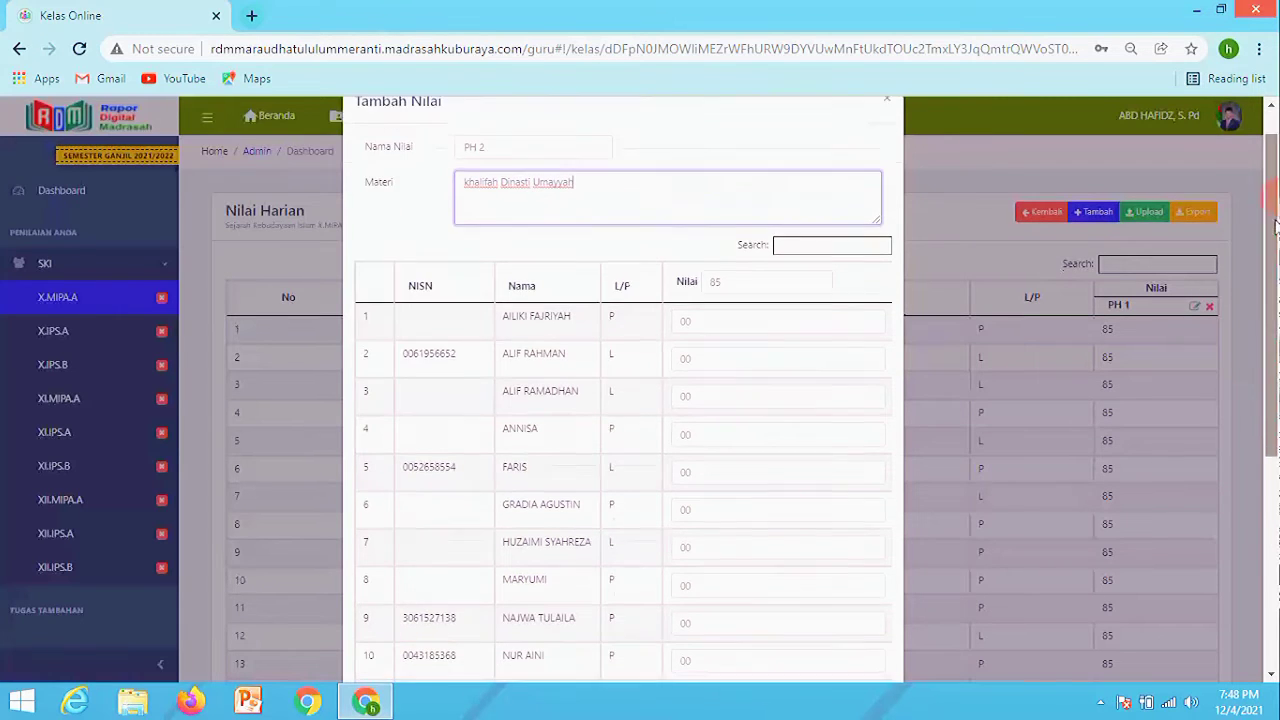
left_click(737, 281)
type("8")
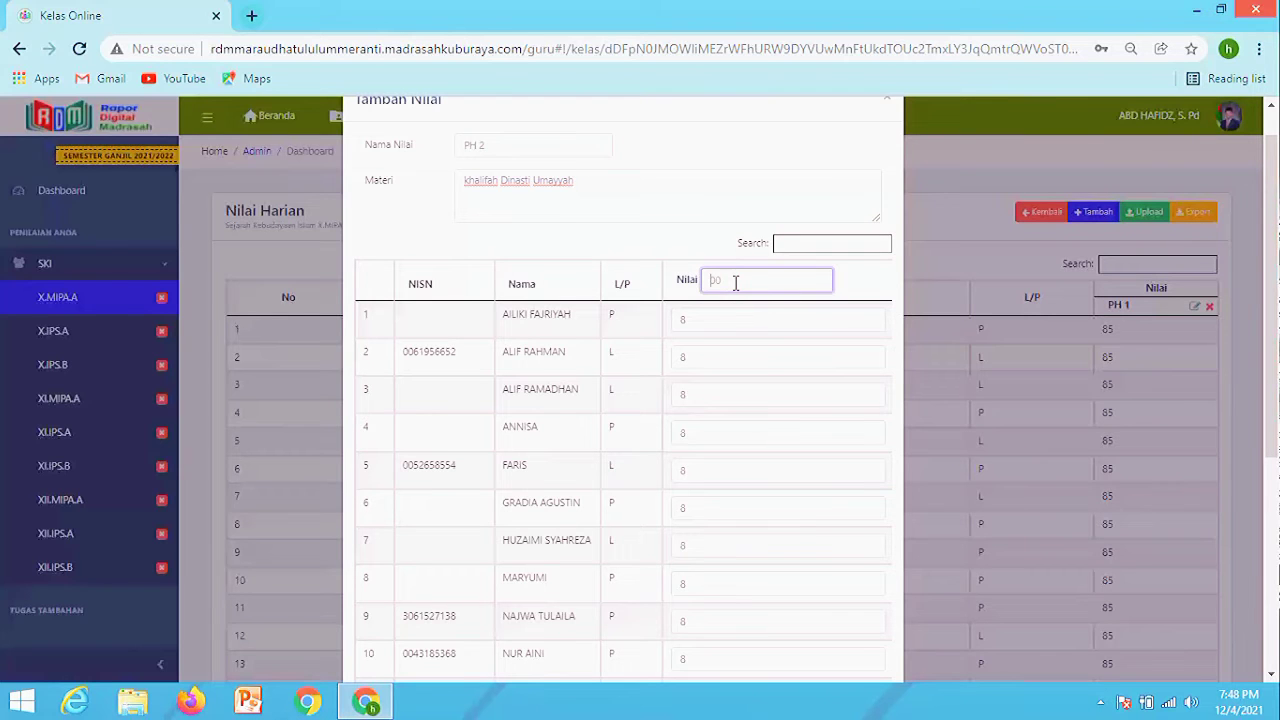
left_click(702, 326)
left_click(719, 285)
mouse_move(1273, 245)
left_mouse_down()
mouse_move(1273, 267)
mouse_move(1273, 228)
left_mouse_up()
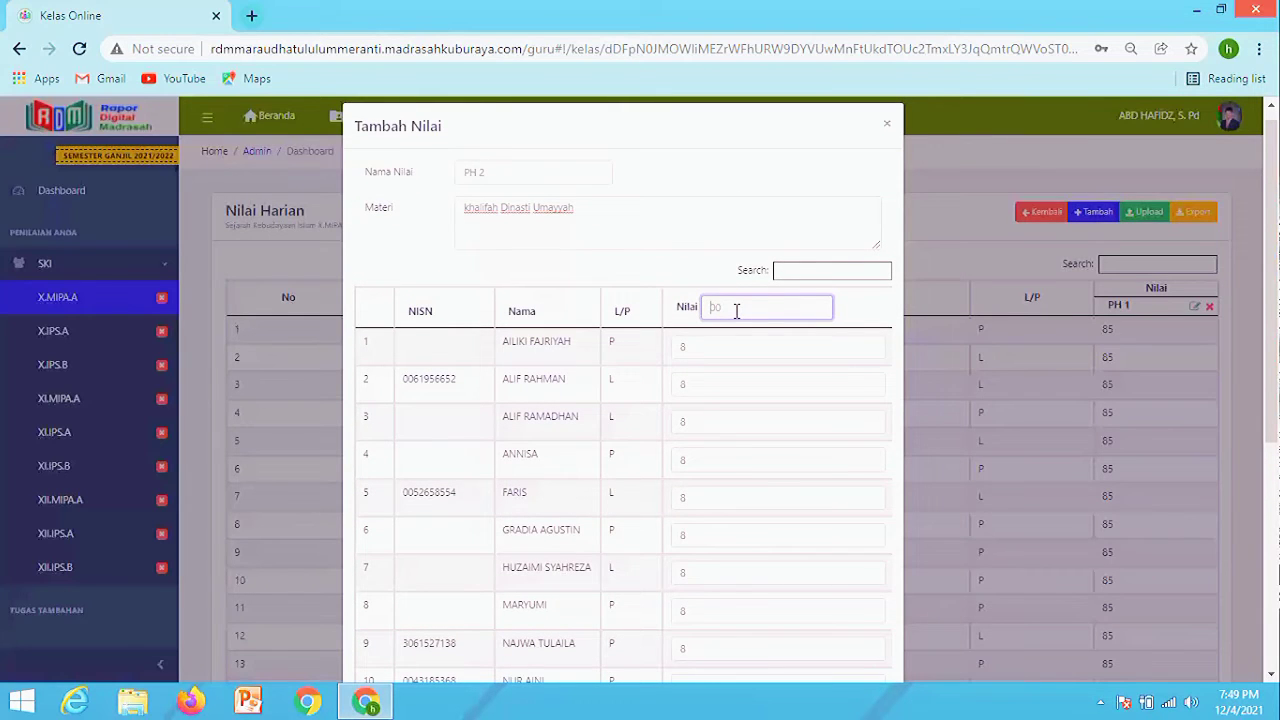
type("80")
left_click_drag(1270, 390, 1270, 342)
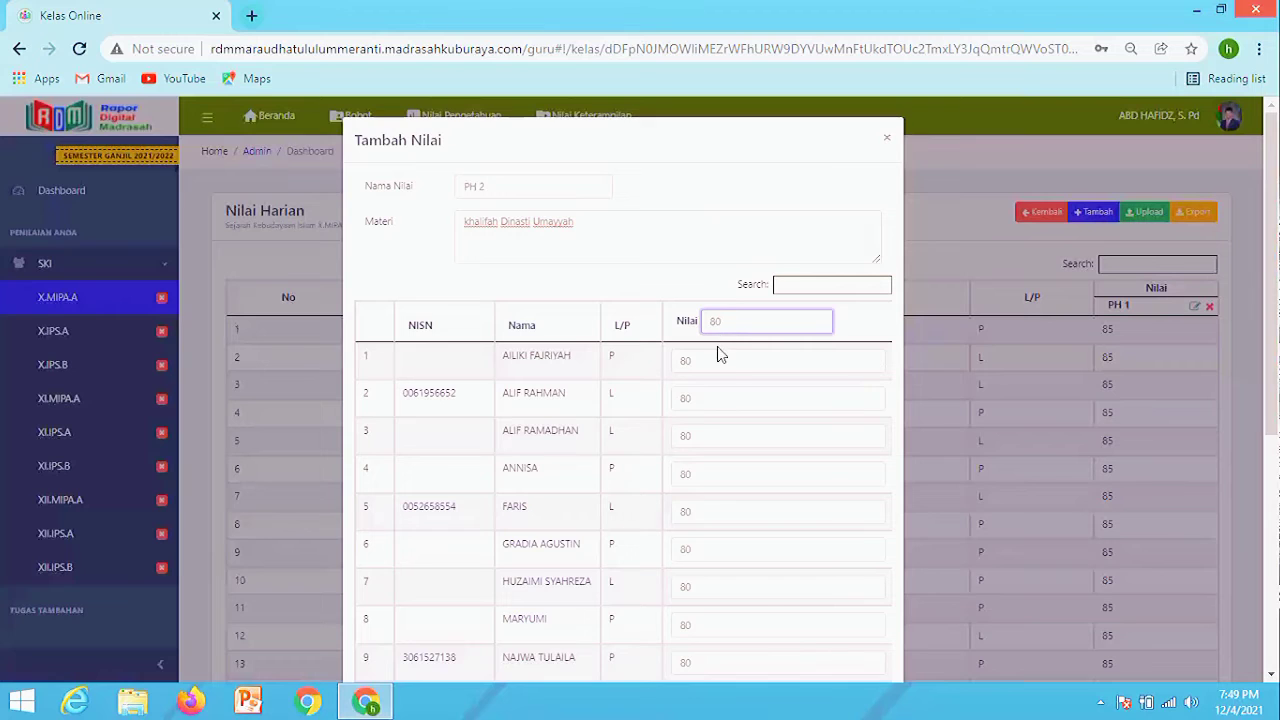
Reset all PH 2 scores to 00, then enter 79 for the first student and 95 for the second.
double_click(716, 321)
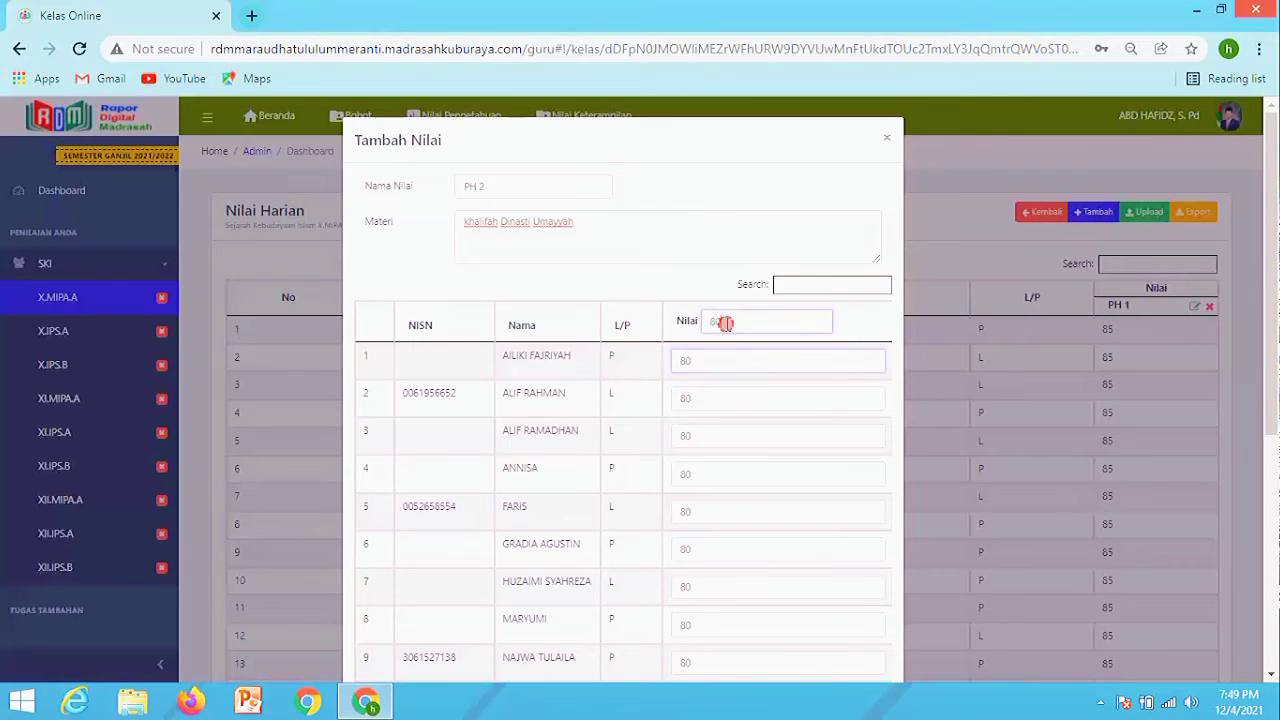
key("BackSpace")
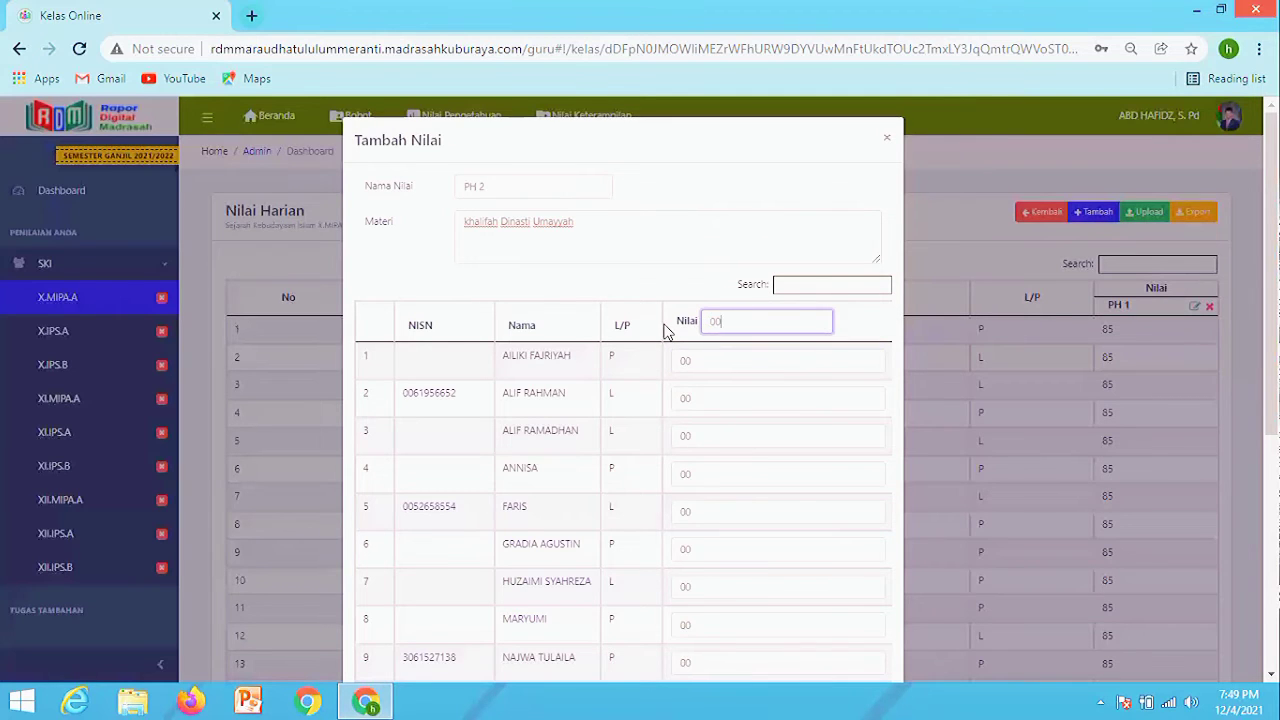
left_click(705, 367)
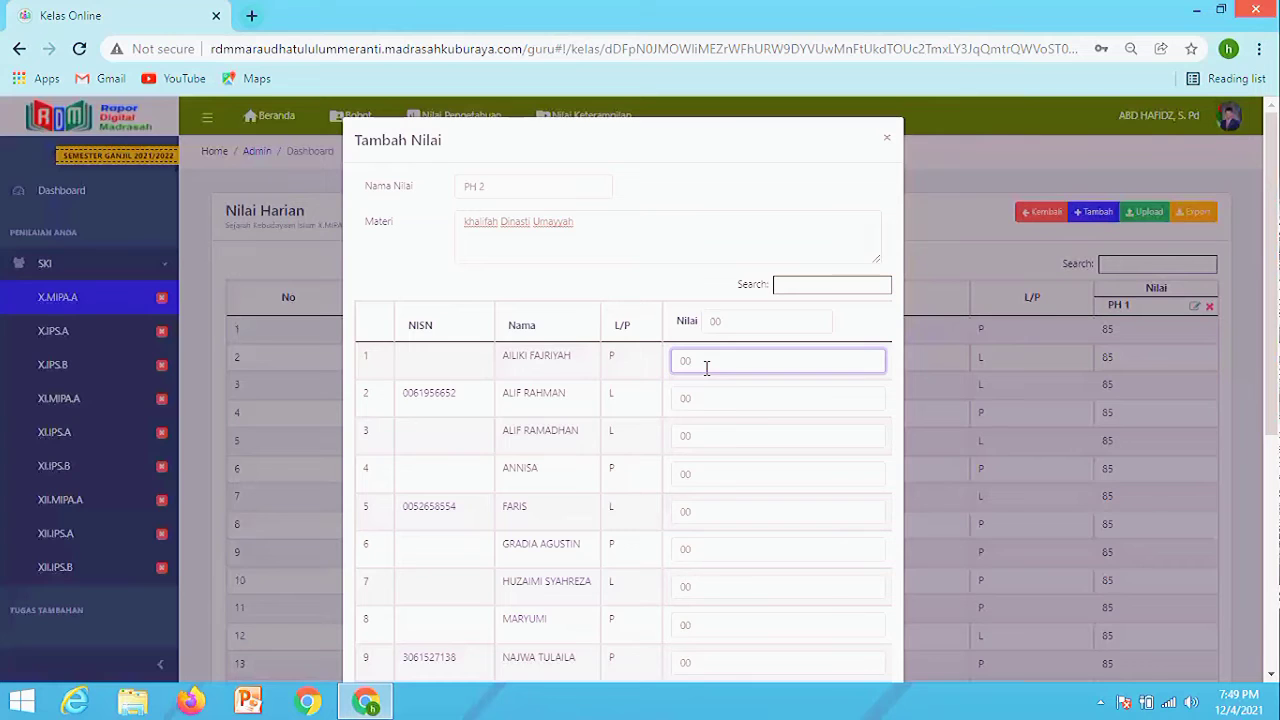
type("79")
left_click(704, 394)
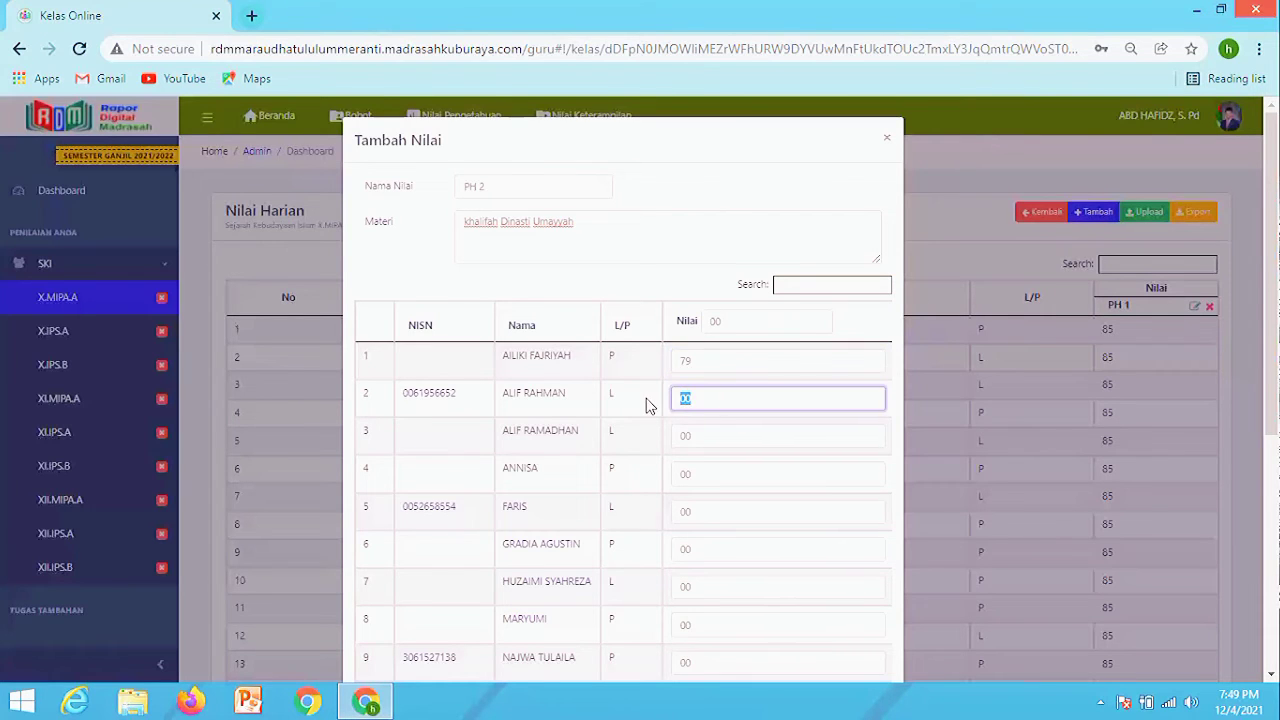
type("95")
Set the PH 2 score of all students back to 80 at once, save the entry and review the score table.
left_click_drag(1273, 380, 1275, 600)
scroll(777, 363, "up", 10)
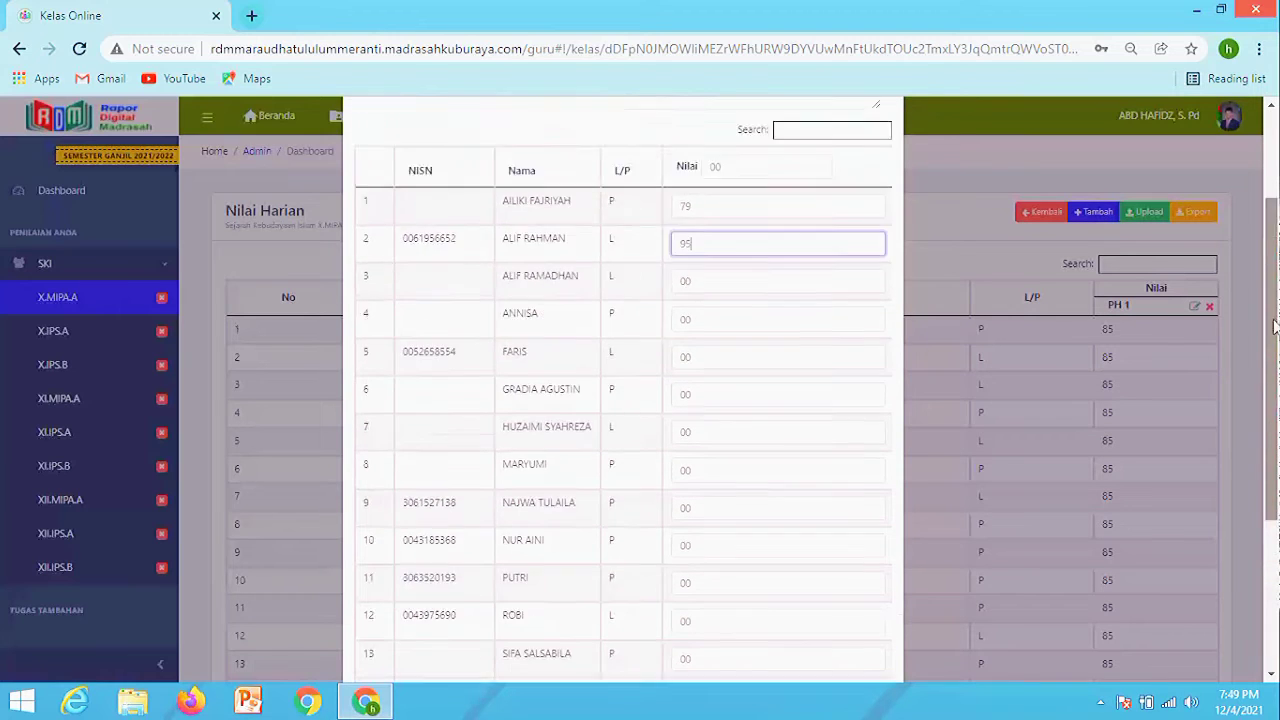
left_click(725, 321)
type("80")
left_click_drag(1277, 338, 1270, 598)
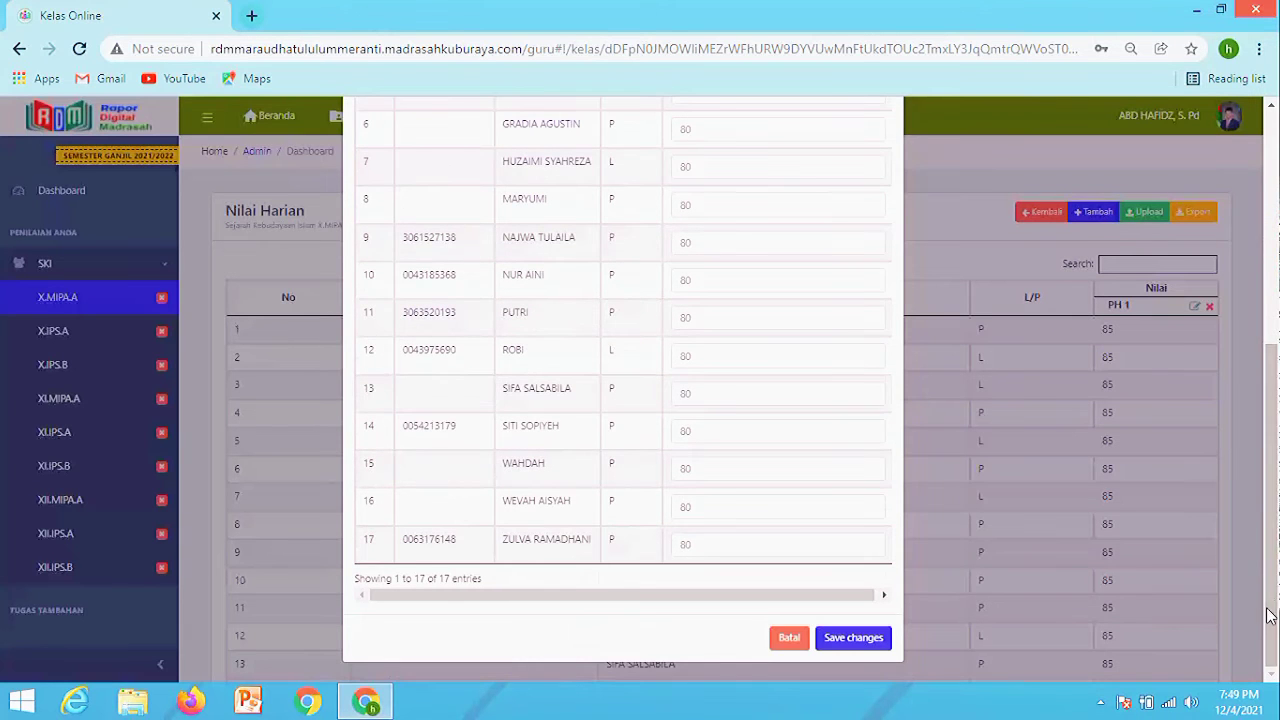
left_click(856, 640)
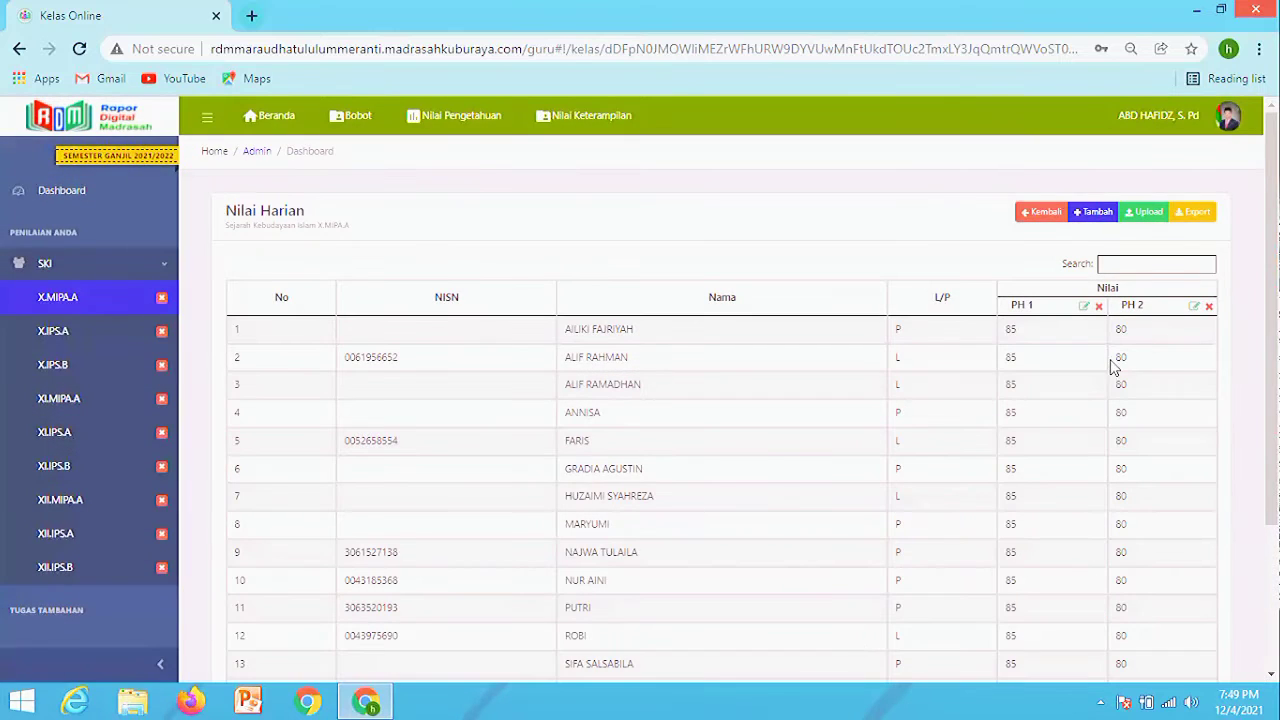
left_click_drag(1275, 381, 1276, 530)
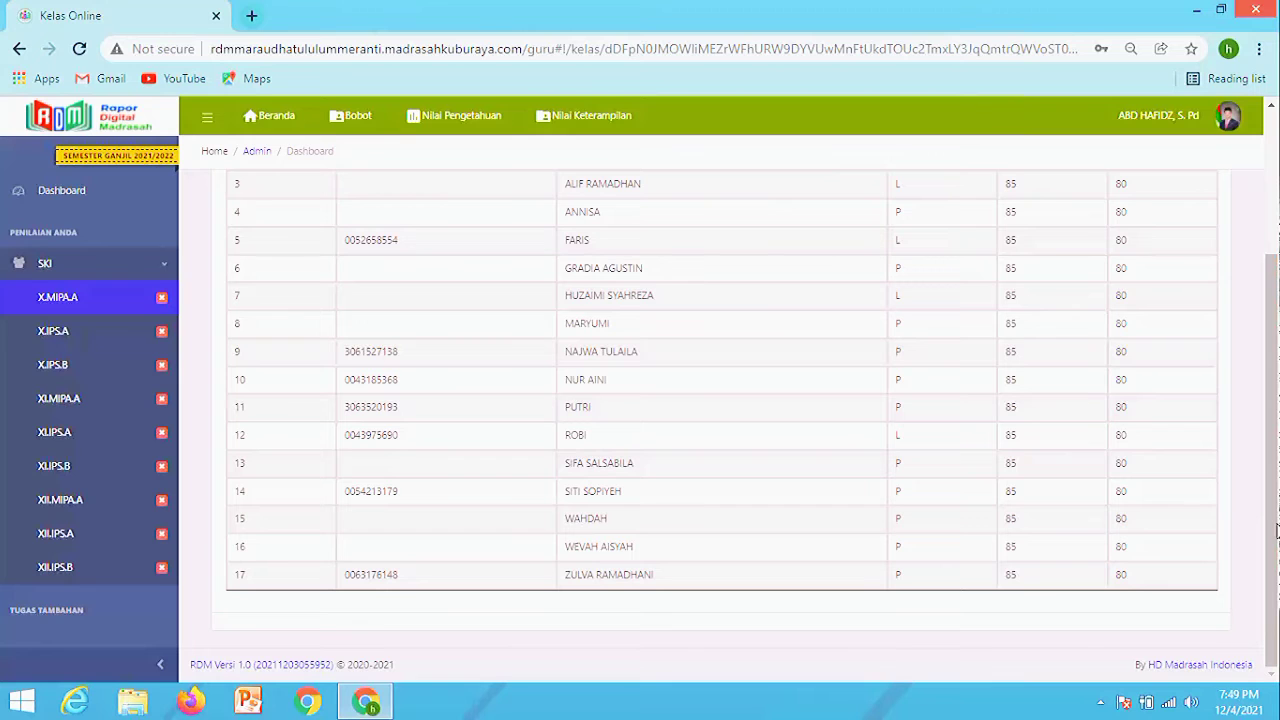
left_click_drag(1276, 530, 1275, 340)
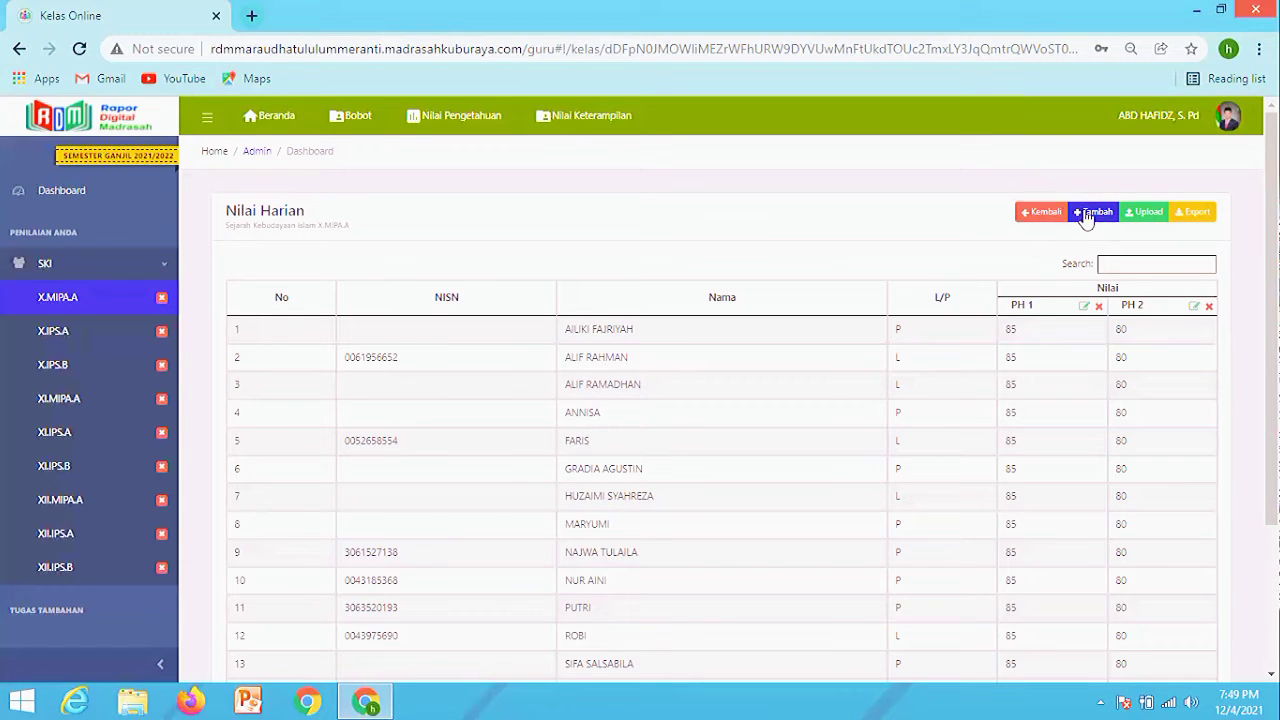
Download the Excel template for uploading daily scores and close the upload dialog.
left_click(1146, 214)
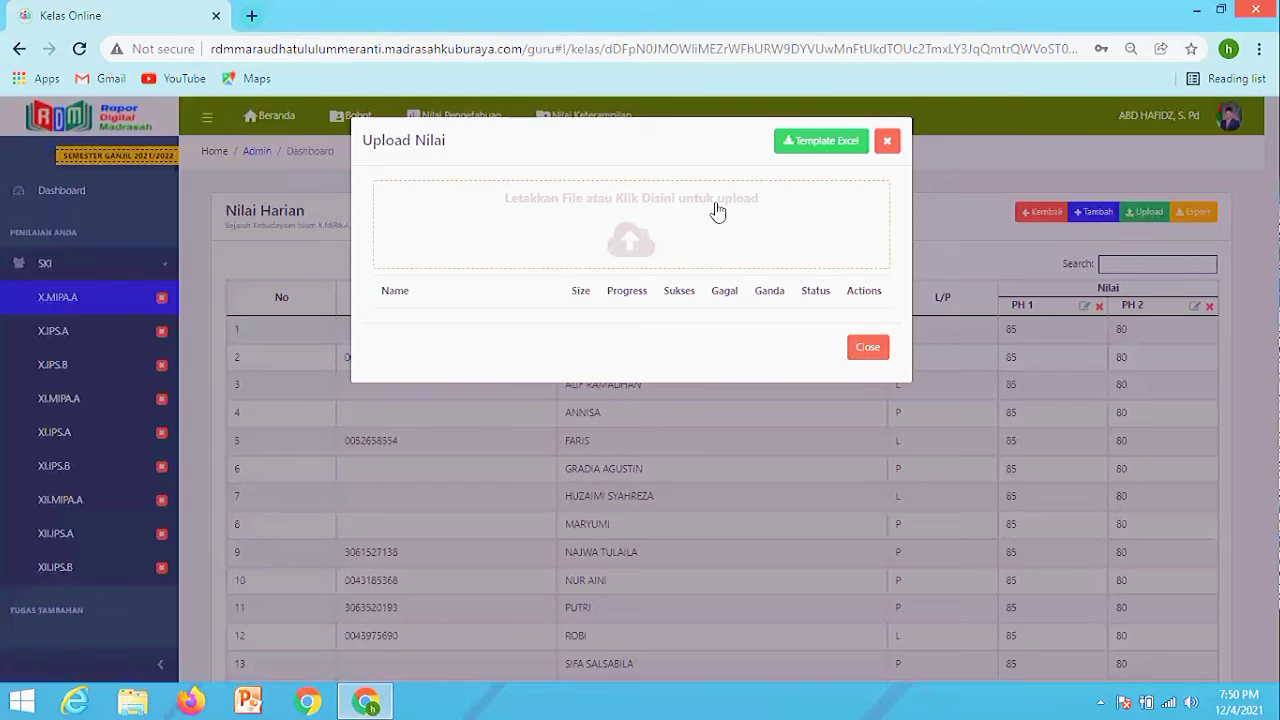
left_click(791, 143)
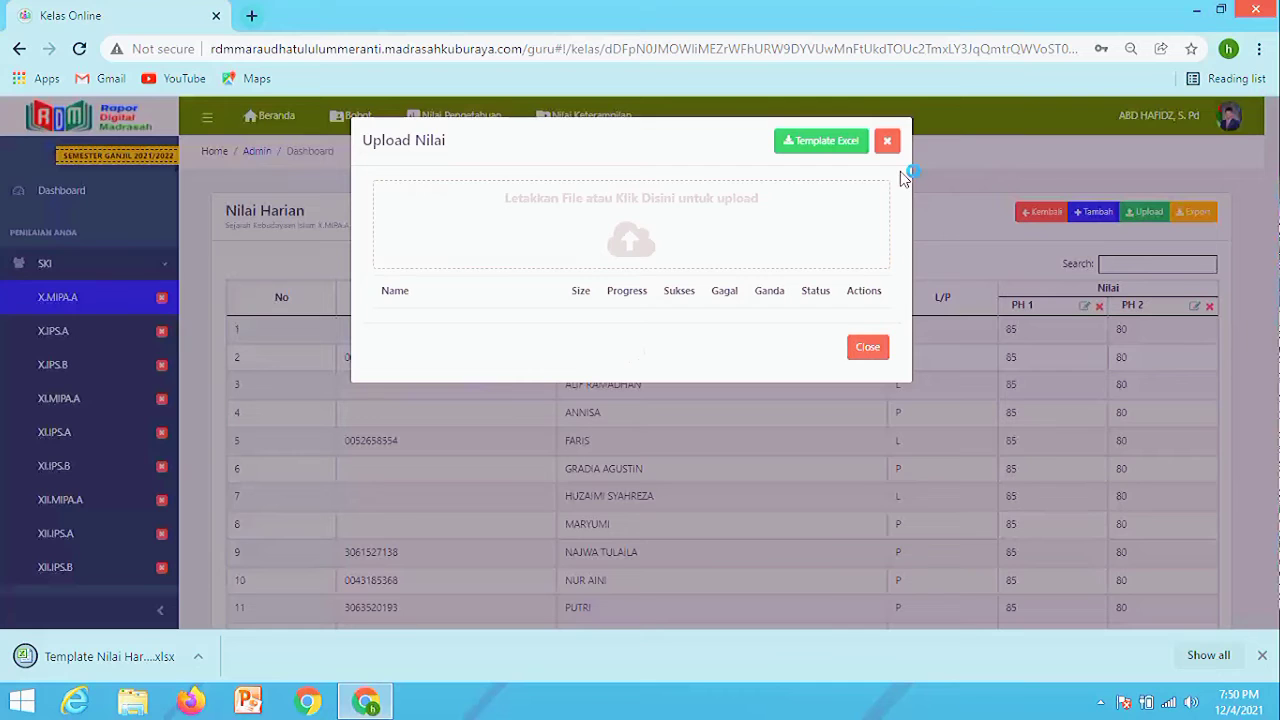
left_click(887, 142)
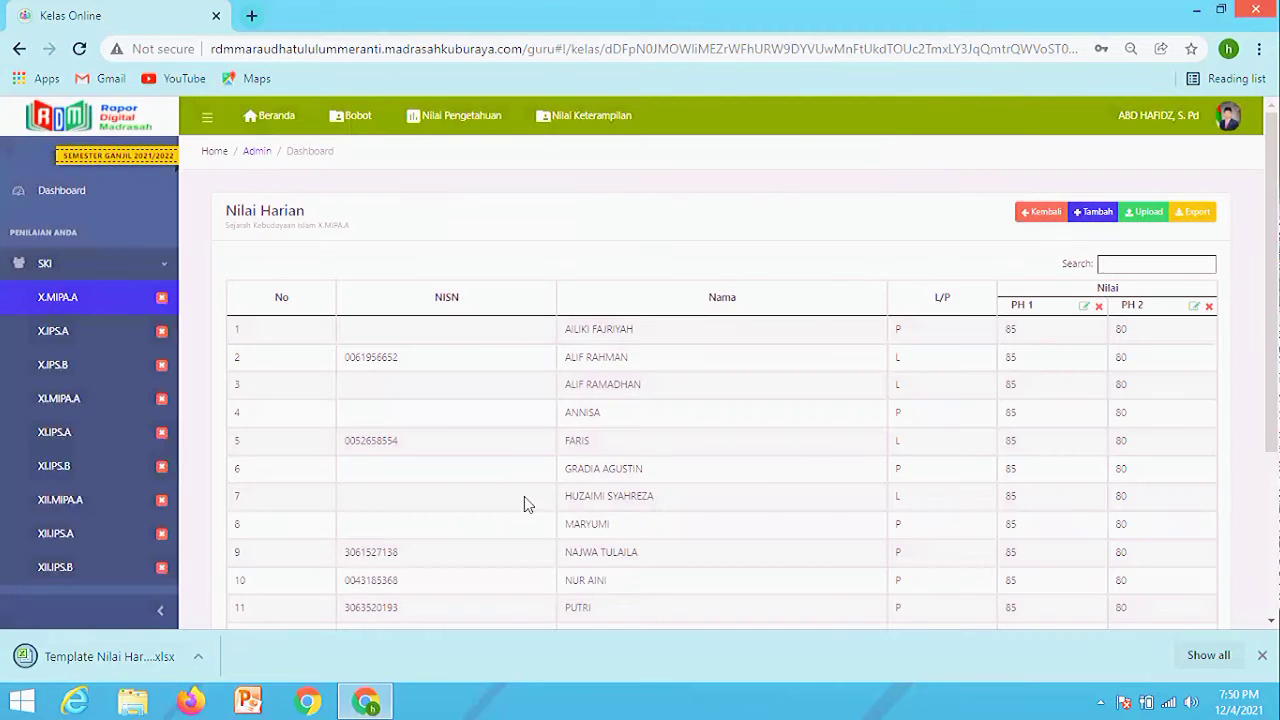
Open the downloaded daily score template in Excel and enable editing.
left_click(200, 658)
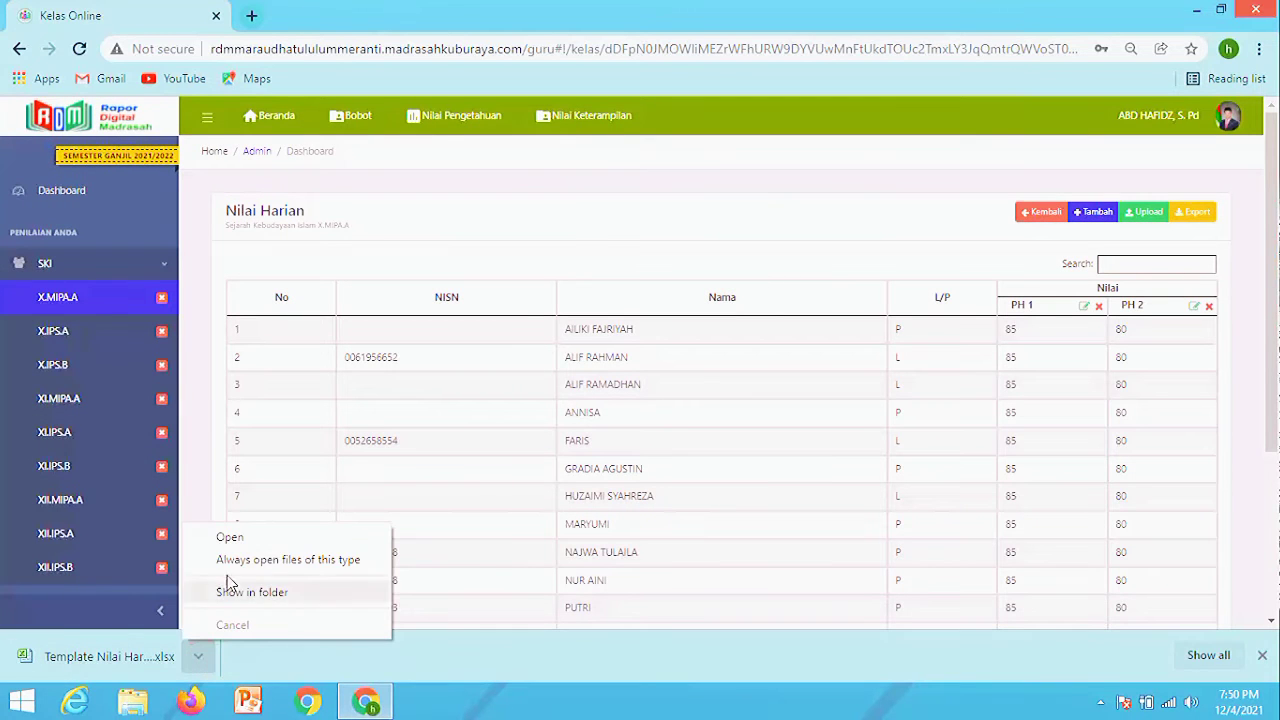
left_click(232, 542)
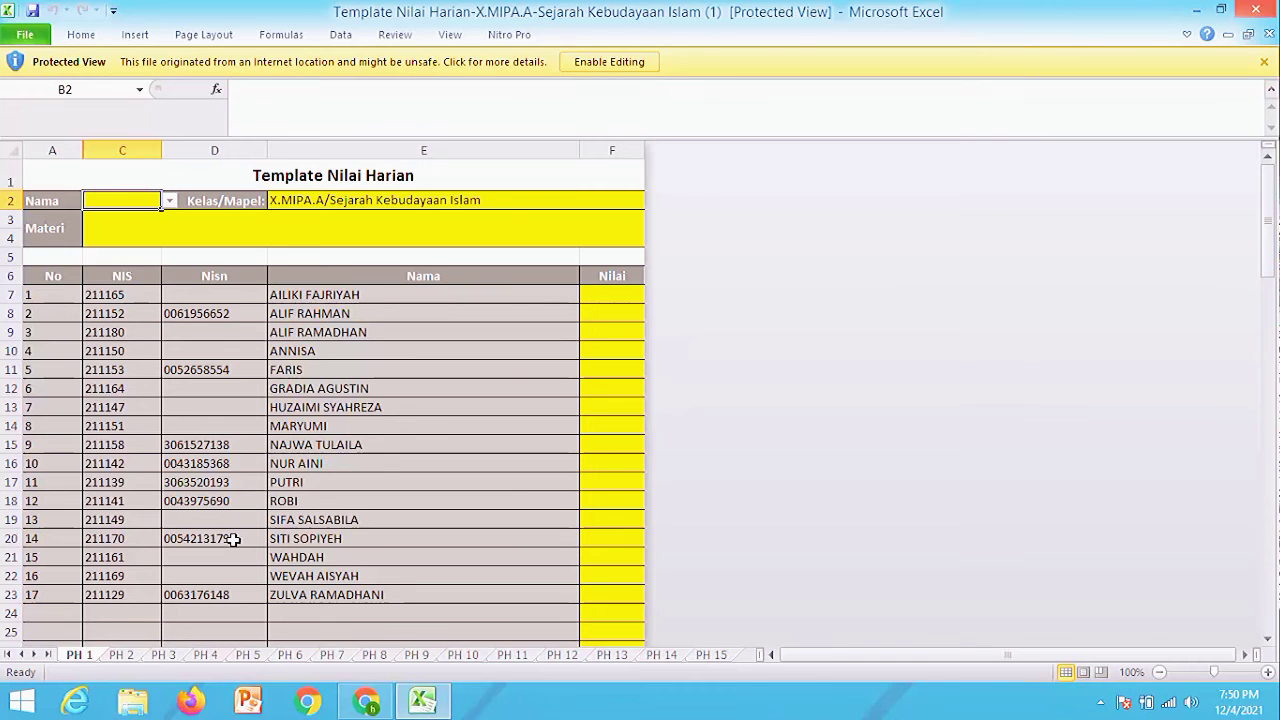
left_click(600, 64)
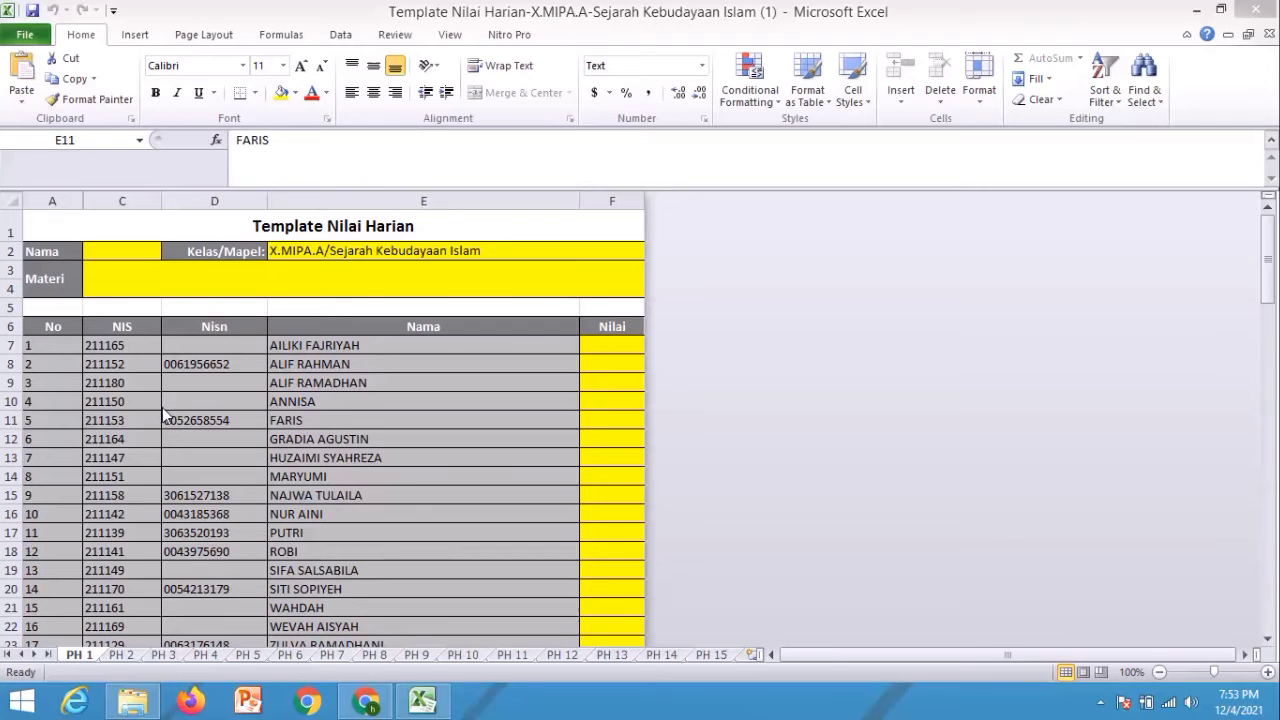
Choose PH 3 as the score name in the template's Nama cell.
left_click(140, 252)
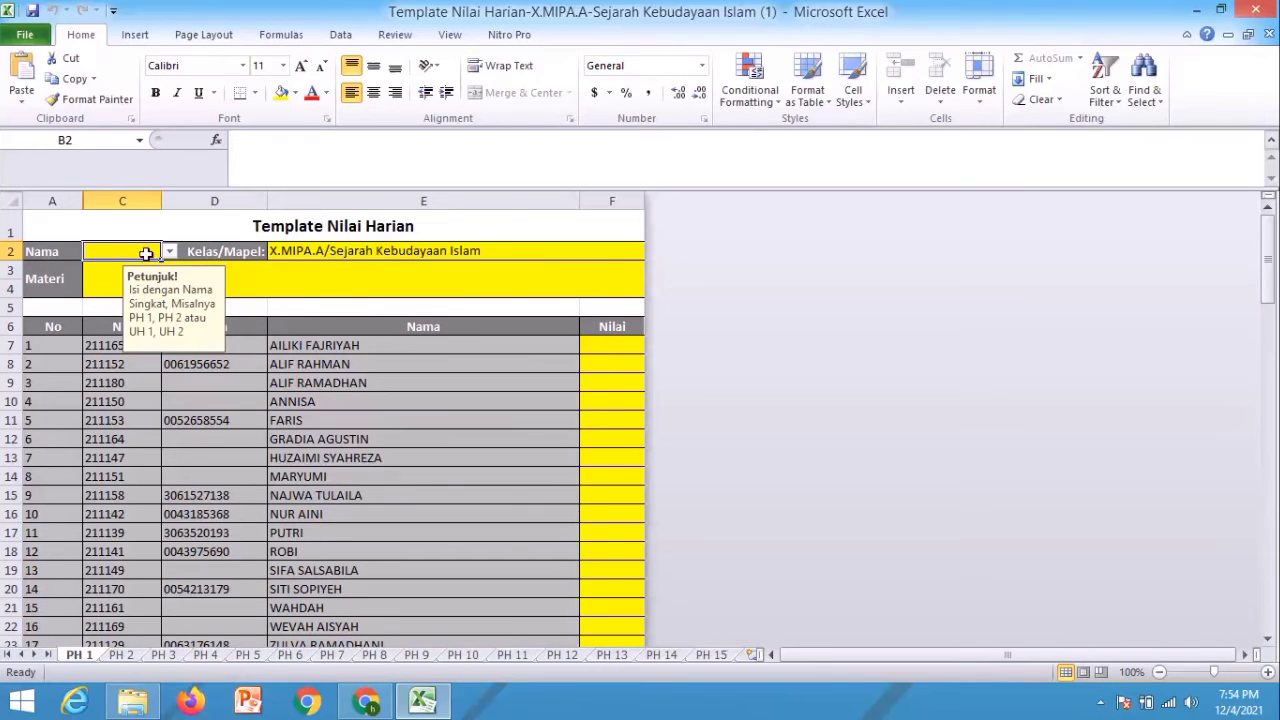
left_click(114, 281)
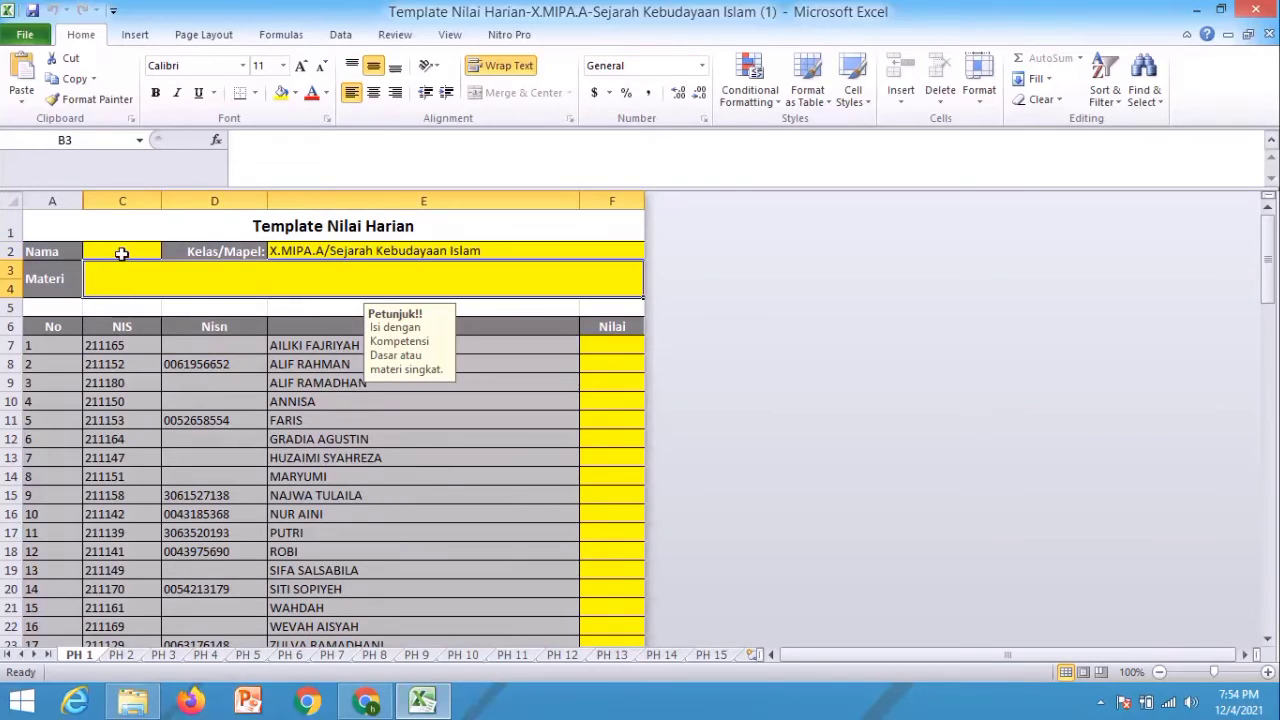
left_click(121, 251)
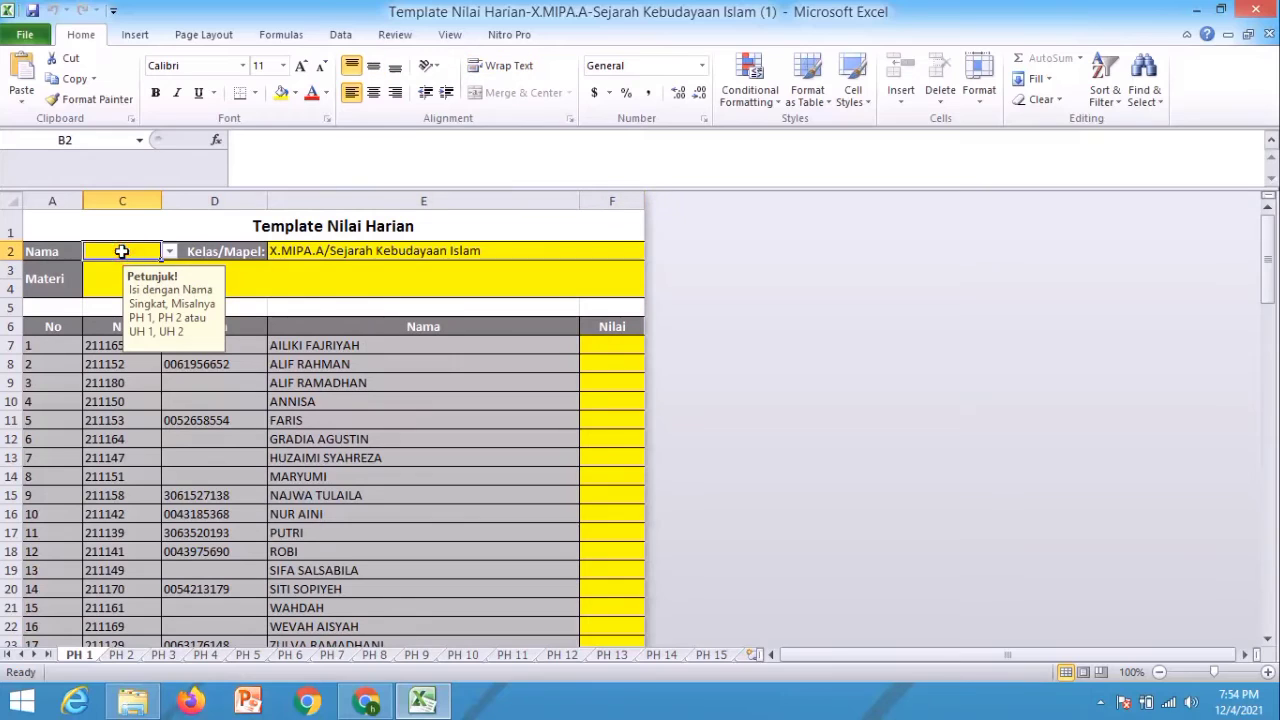
left_click(171, 253)
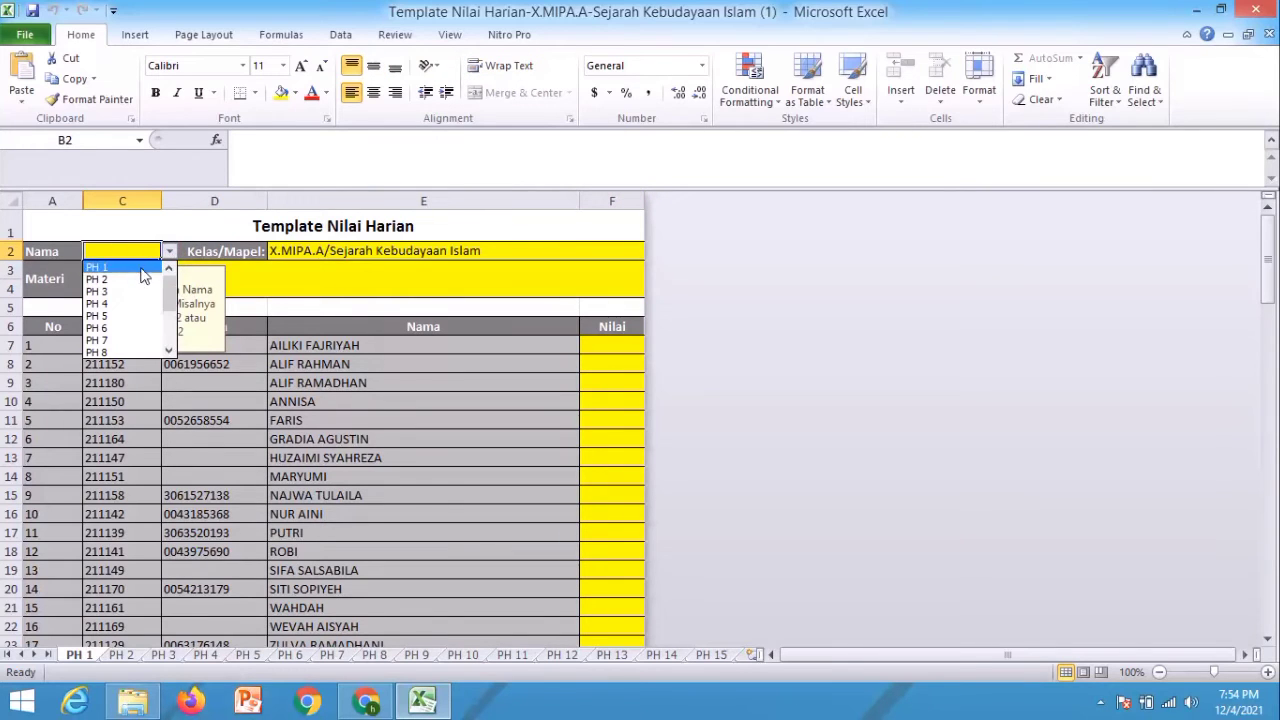
left_click(113, 291)
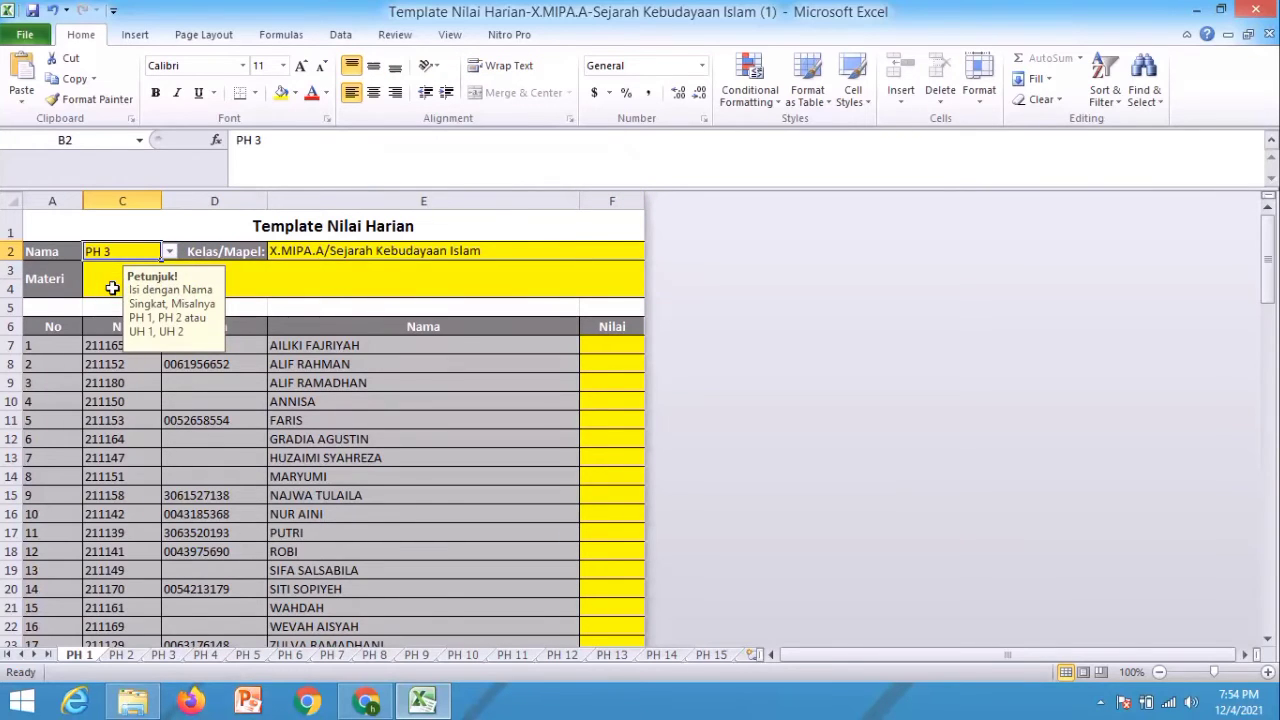
Enter "khalifah terkenal dinasti umayyah" as the Materi of the template.
left_click(106, 283)
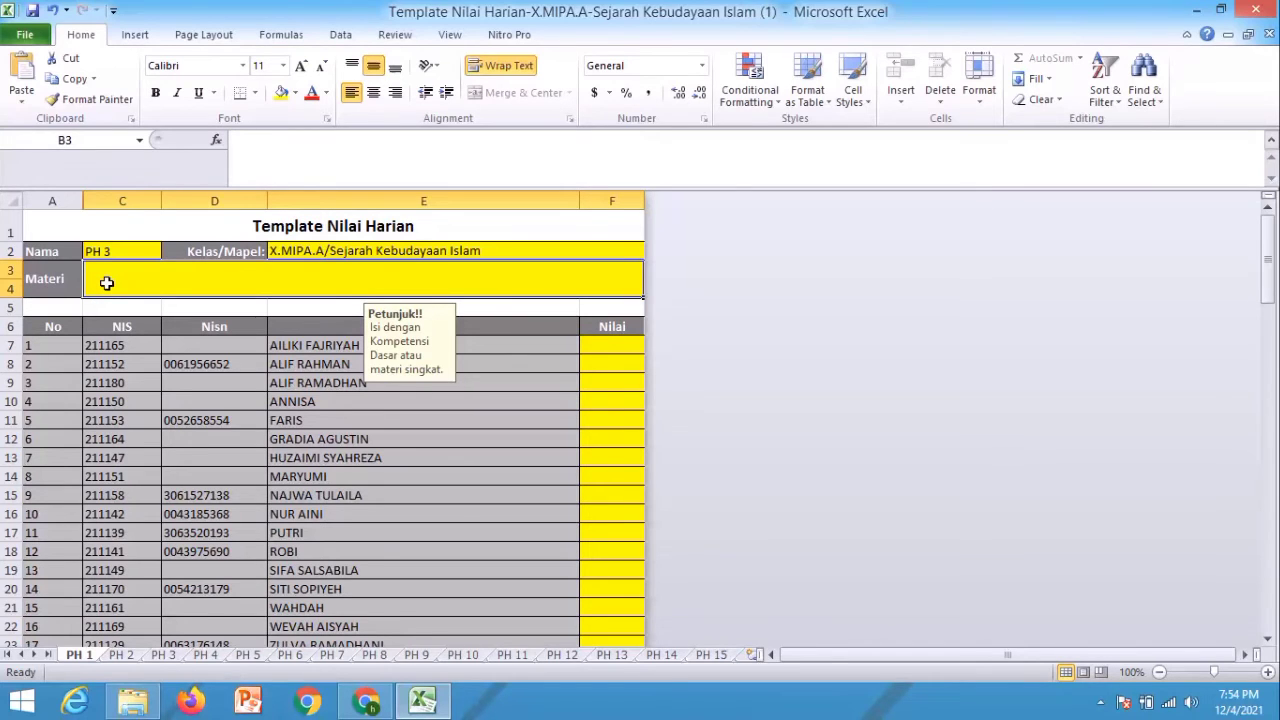
type("m")
key("BackSpace")
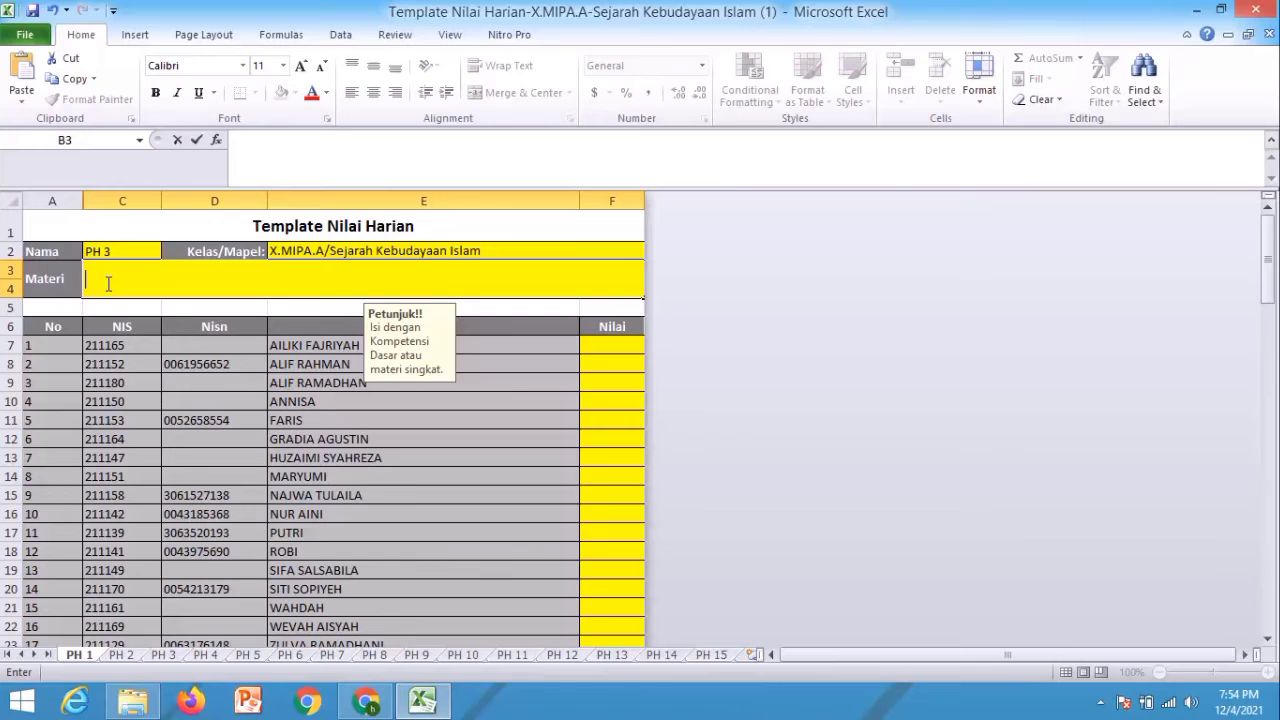
type("khalifah terkenal dinasti umayyah")
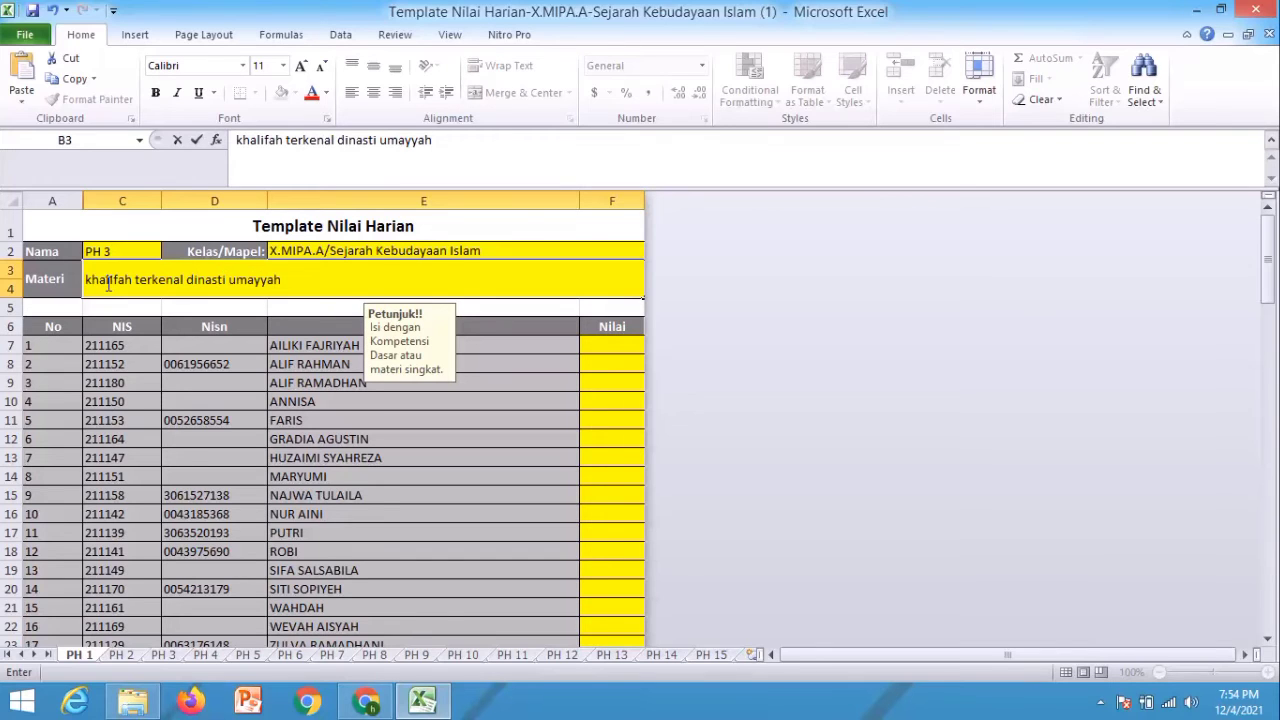
Enter the scores 80, 79 and 85 for the first three students in the Nilai column.
left_click(597, 348)
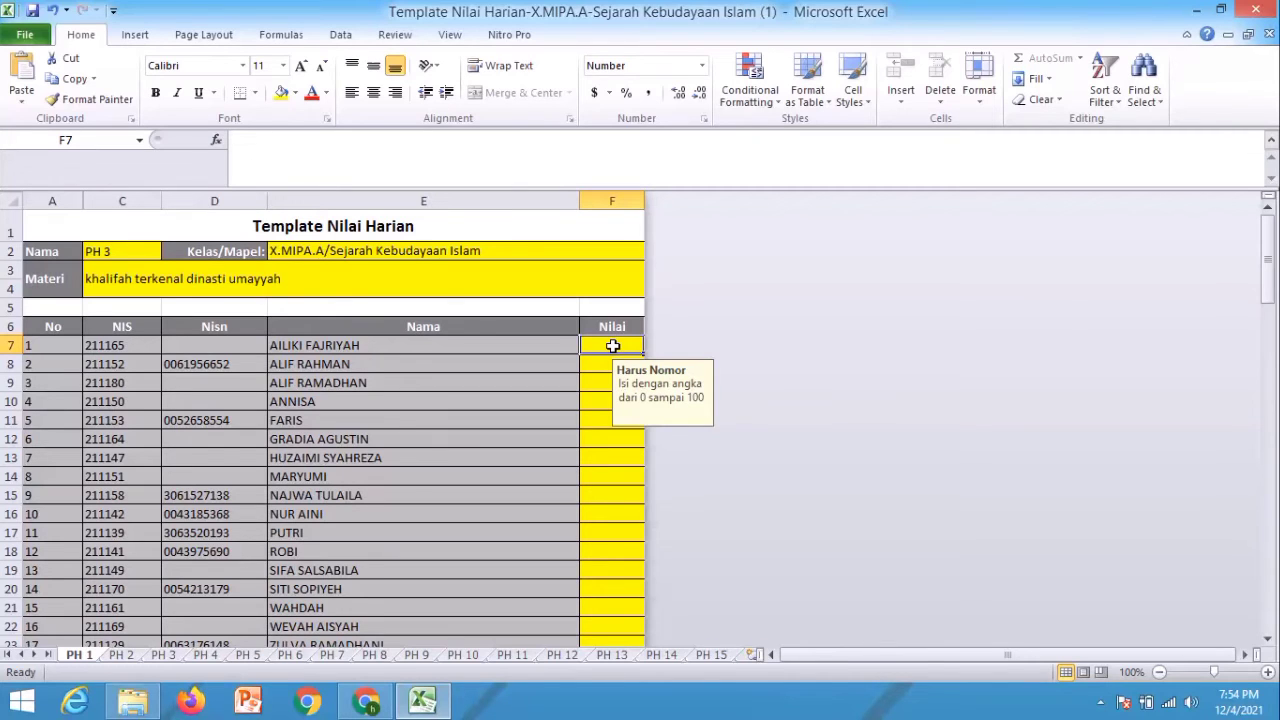
type("80")
key("Return")
type("7")
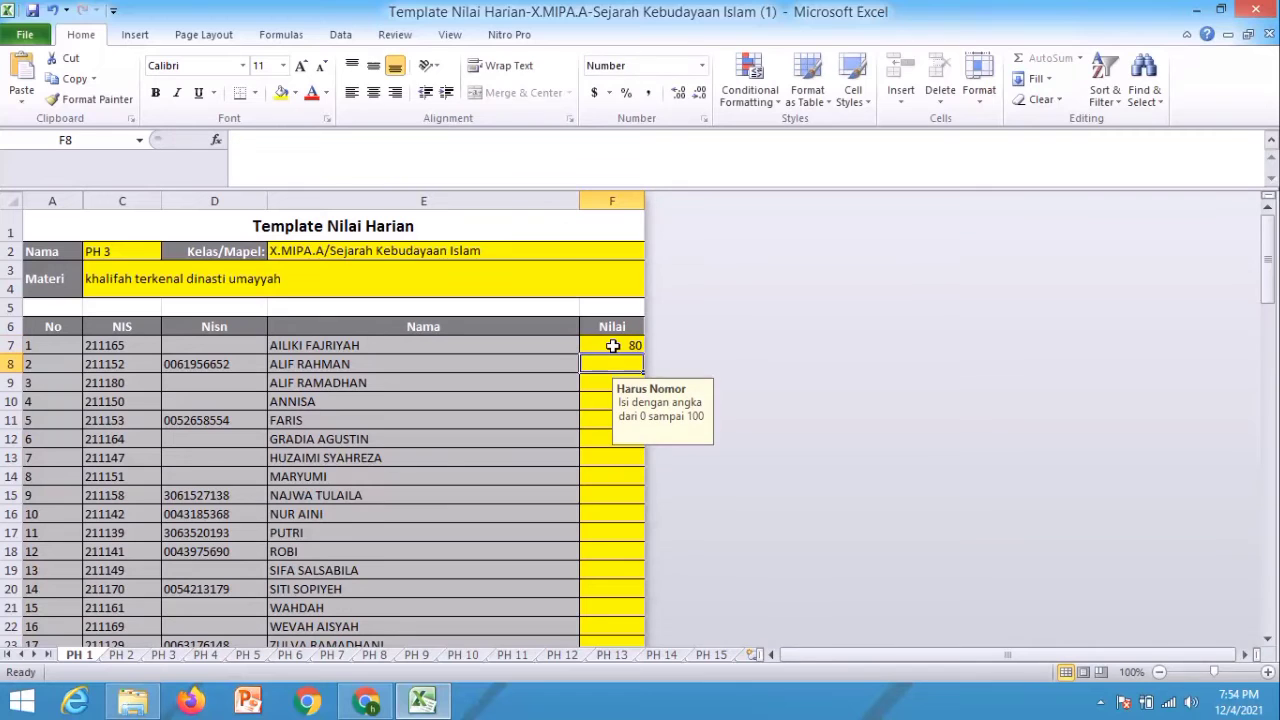
type("9")
key("Return")
type("85")
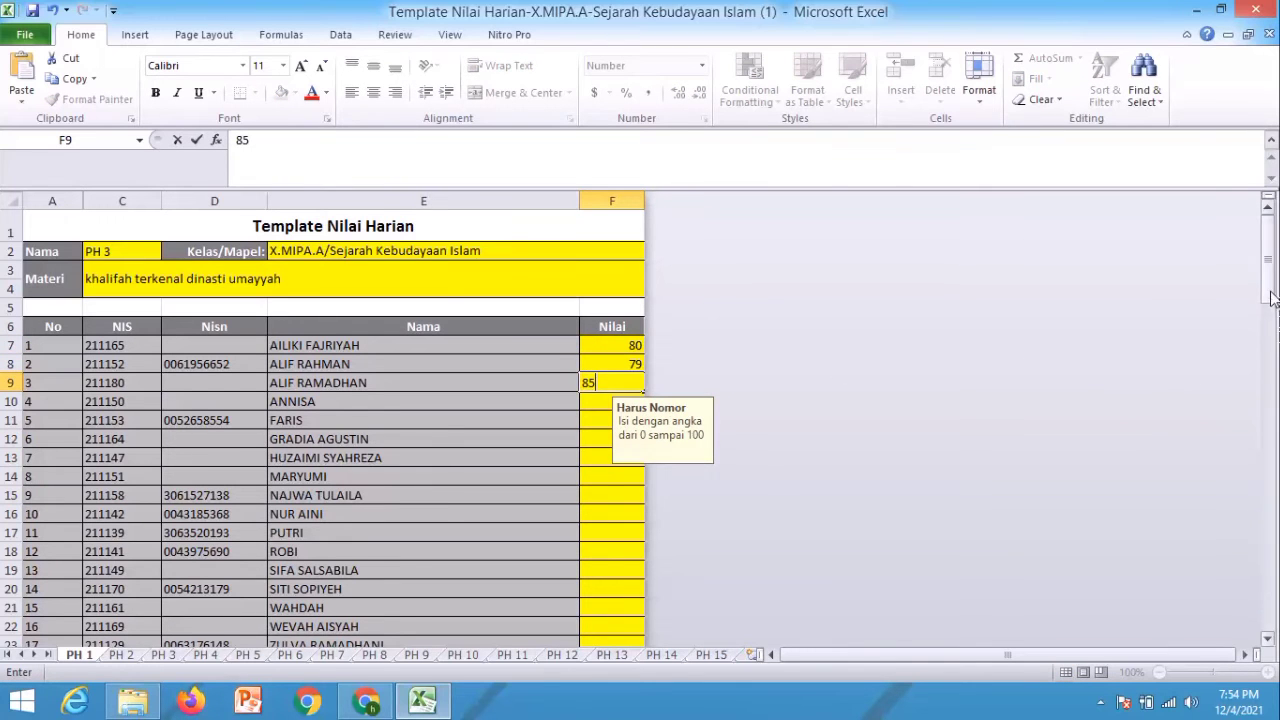
mouse_move(1269, 290)
left_mouse_down()
mouse_move(1269, 309)
mouse_move(1269, 286)
left_mouse_up()
Fill the first student's score of 80 down the Nilai column to the last student in row 23.
left_click(608, 349)
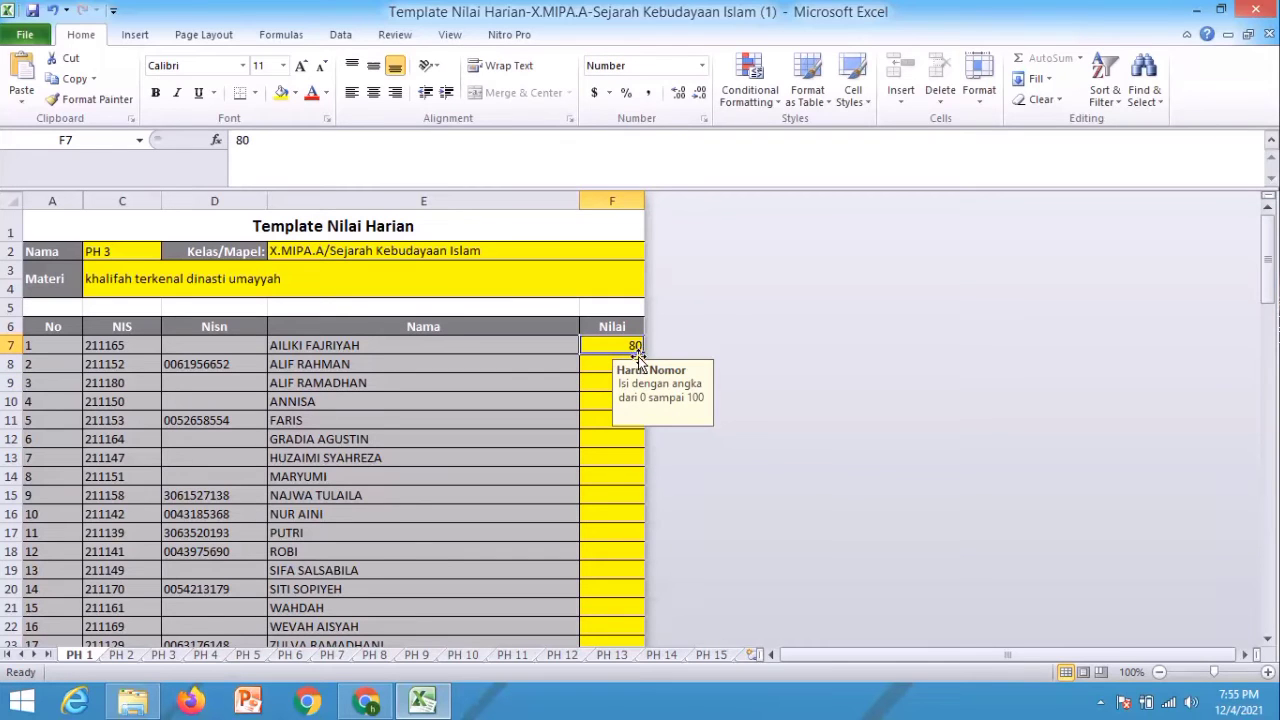
left_click_drag(641, 355, 605, 468)
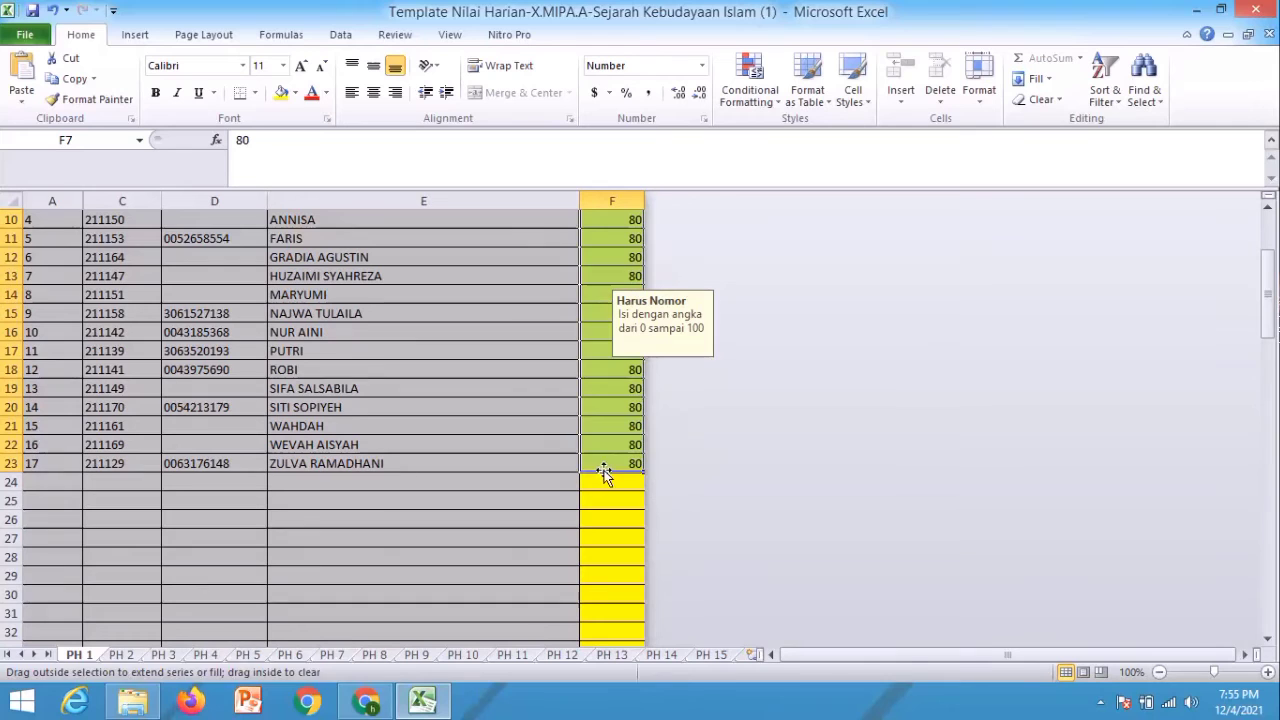
left_click_drag(1265, 322, 1265, 300)
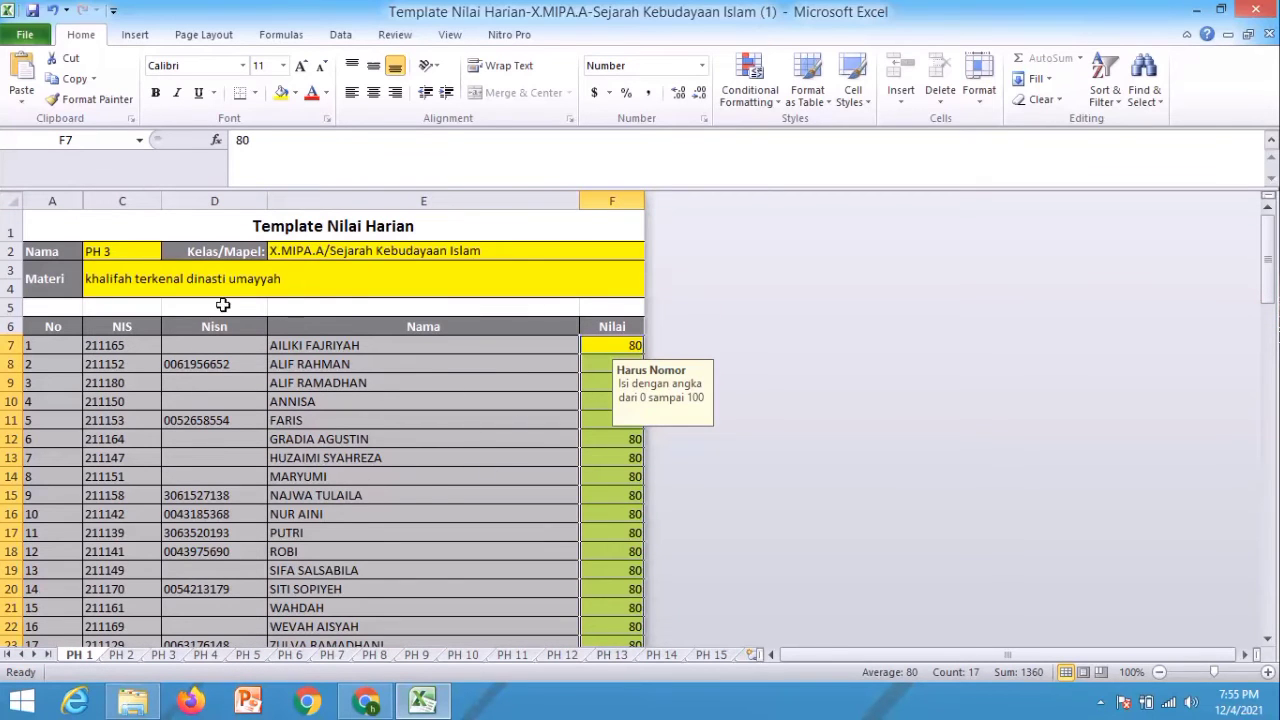
Save the completed template under its existing name in the aaaa folder on drive D and close Excel.
left_click(25, 36)
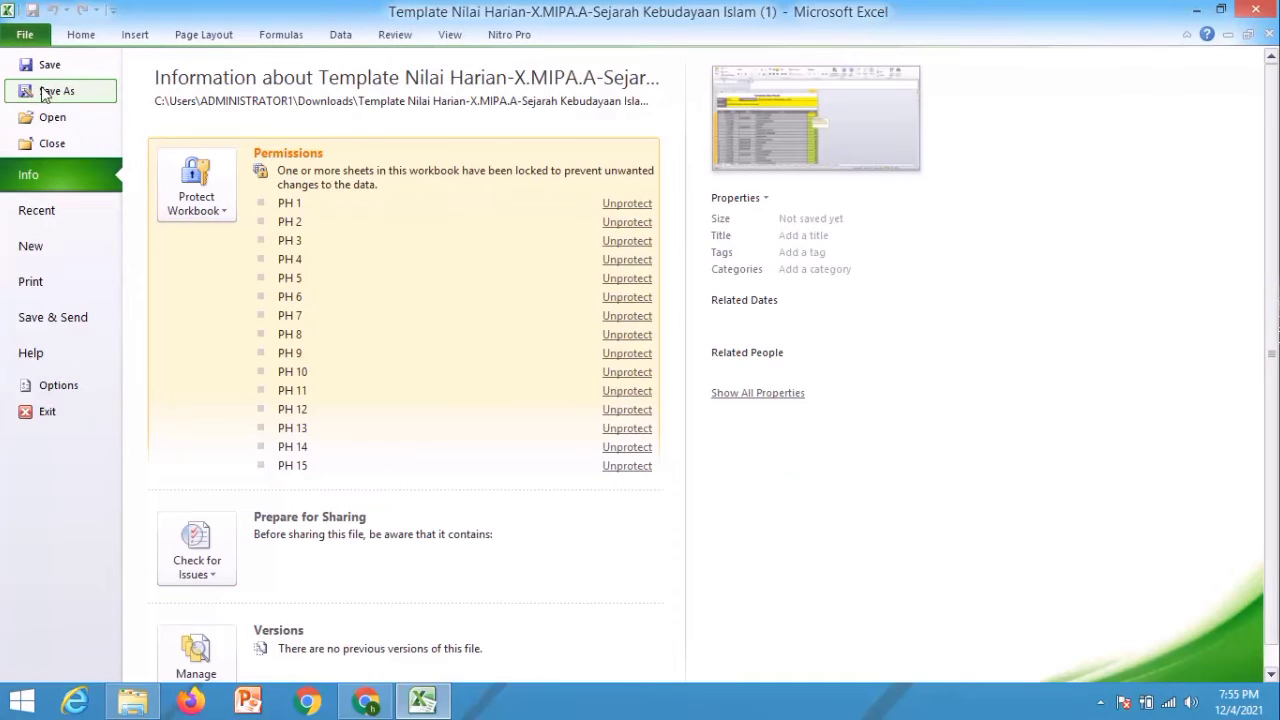
left_click(54, 93)
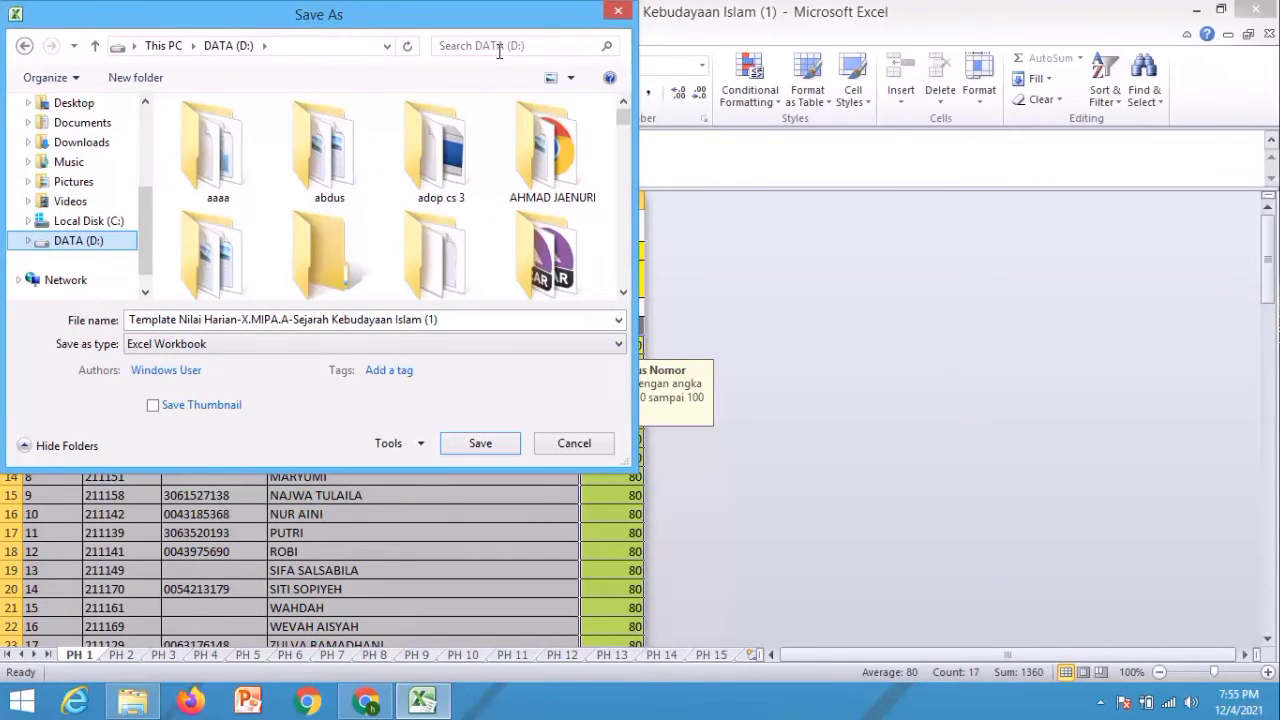
left_click(490, 45)
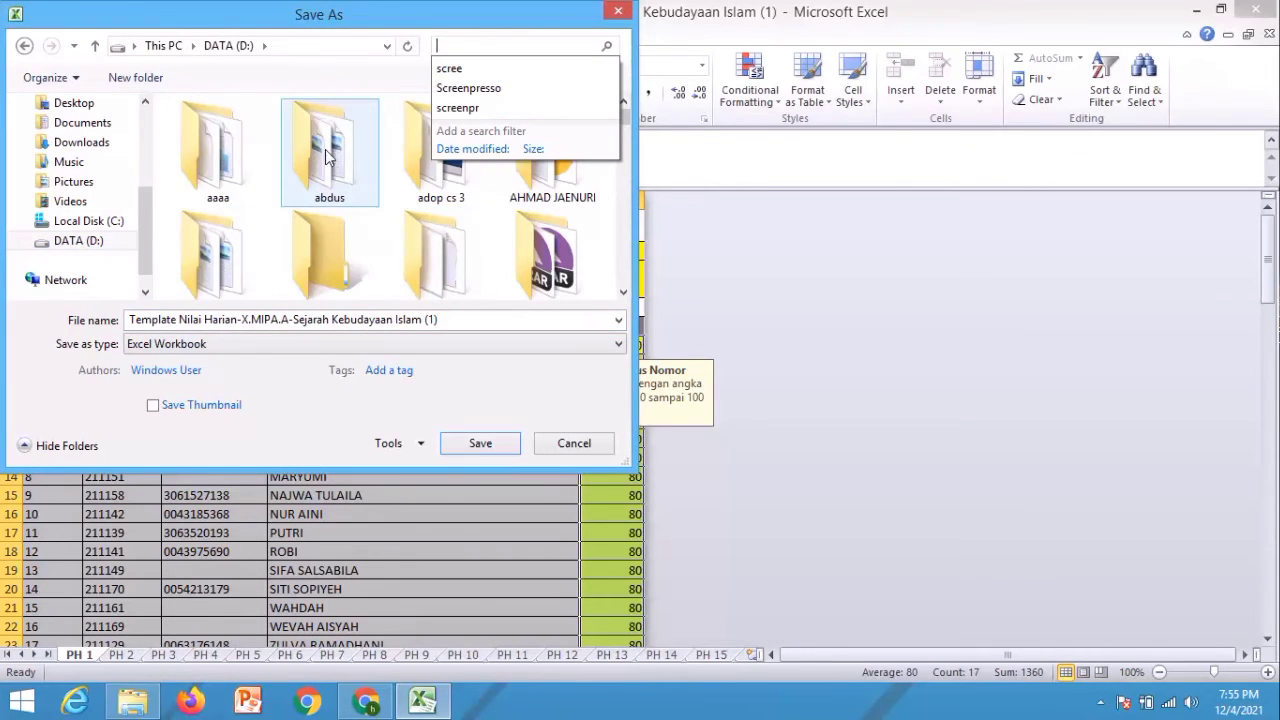
double_click(218, 170)
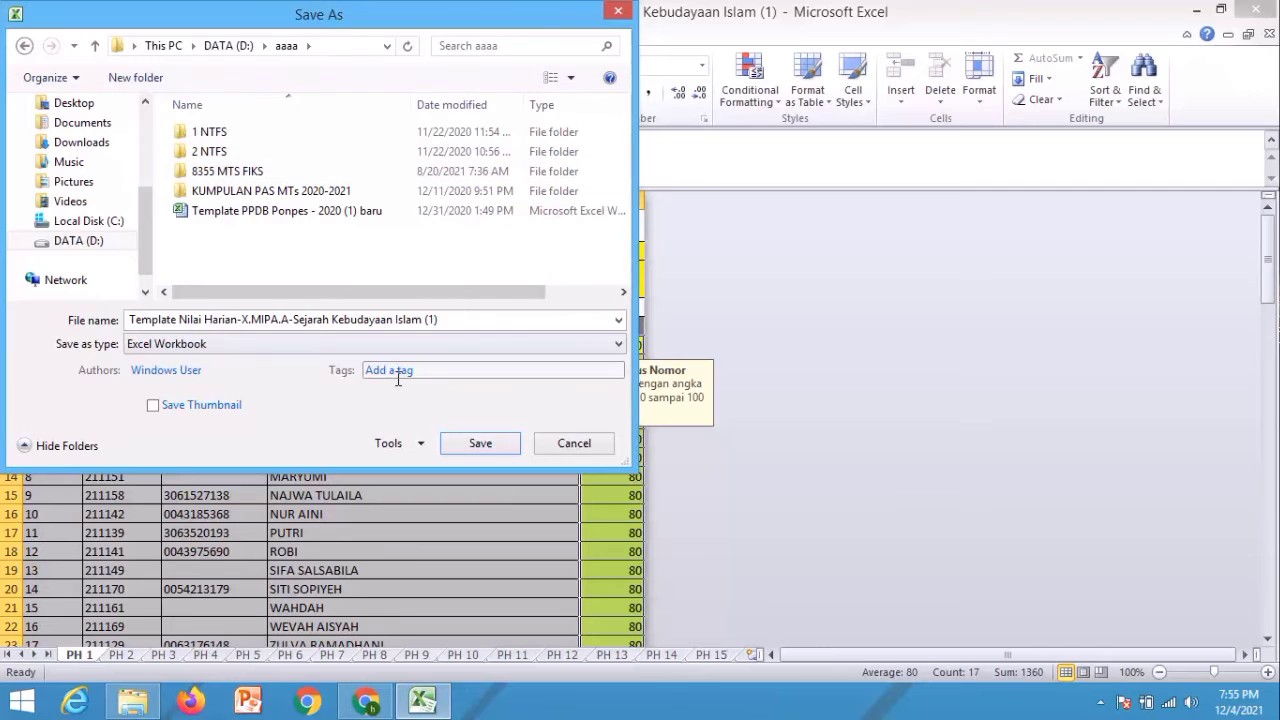
left_click(462, 446)
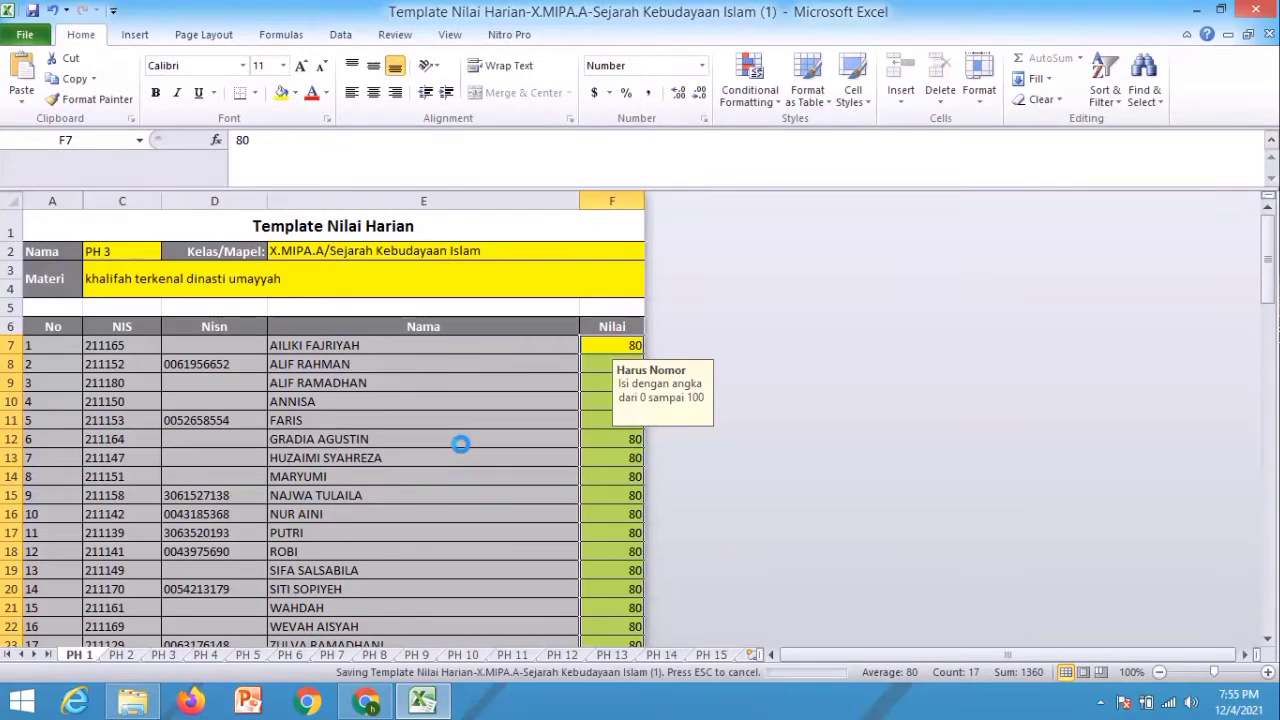
left_click(1256, 9)
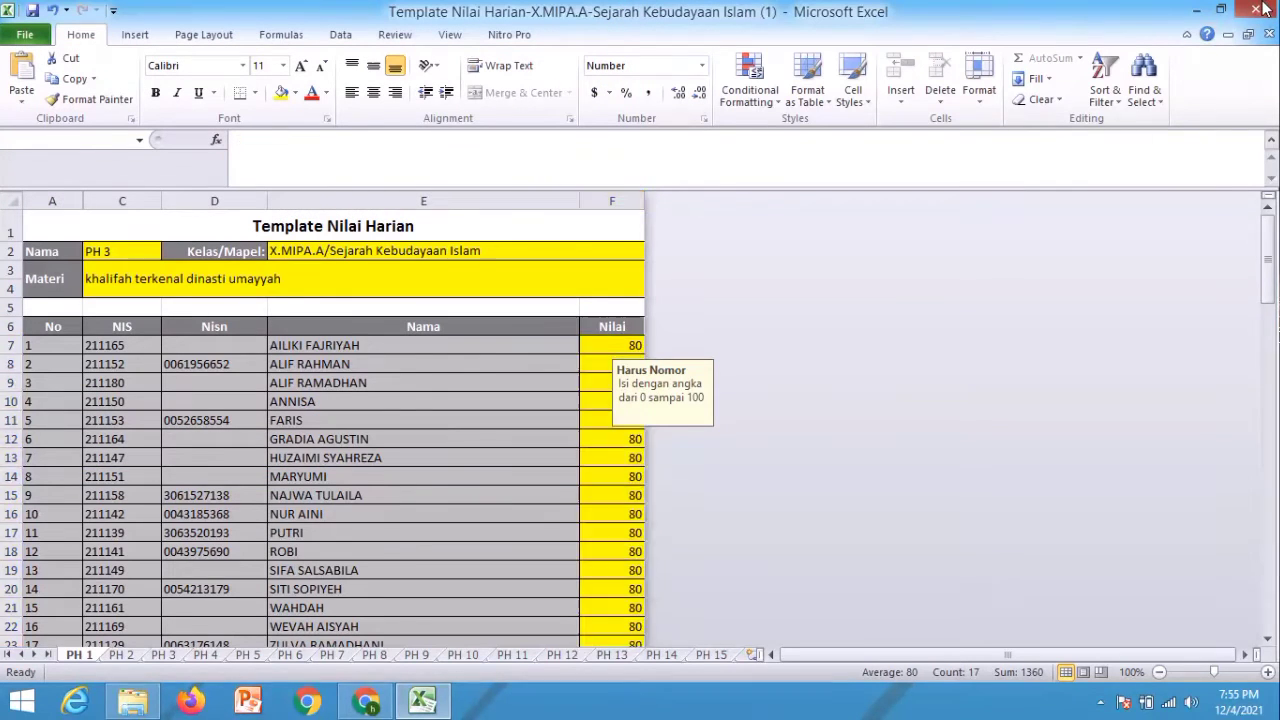
Switch to Chrome and upload the completed Template Nilai Harian-X.MIPA.A-Sejarah Kebudayaan Islam (1) file from the aaaa folder on drive D as daily scores.
left_click(366, 701)
left_click_drag(1274, 314, 1279, 205)
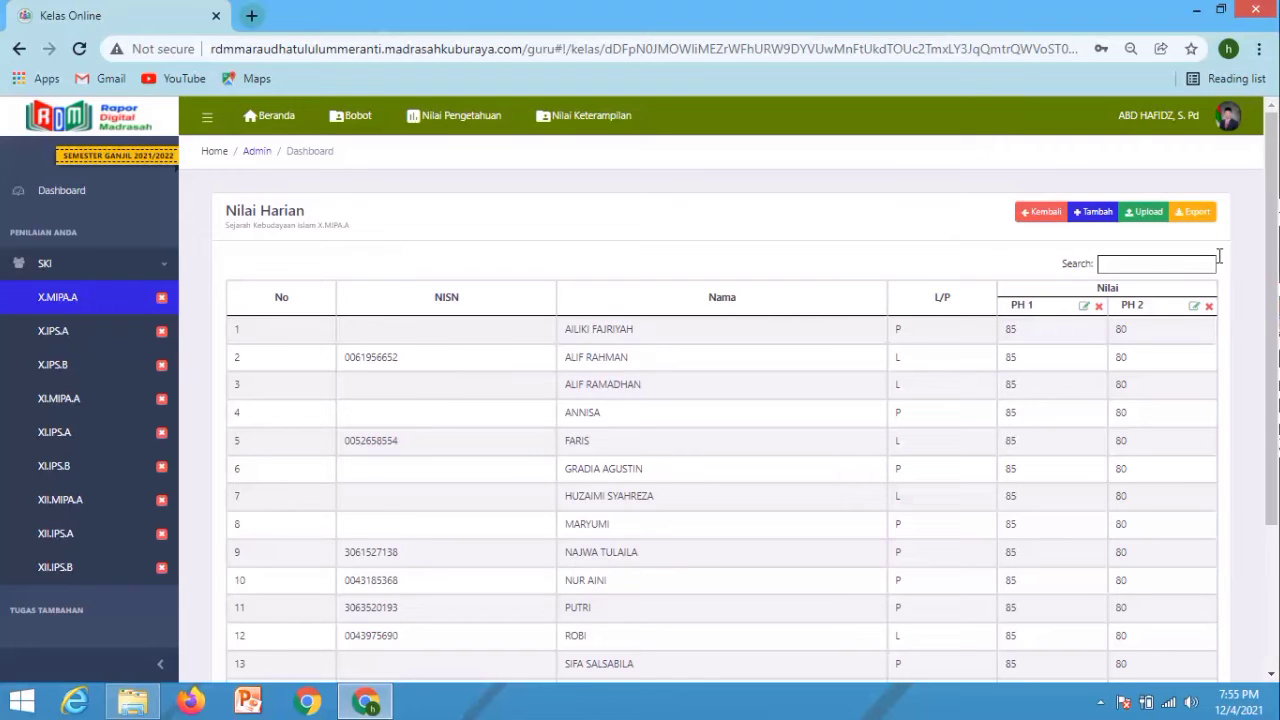
left_click(1152, 216)
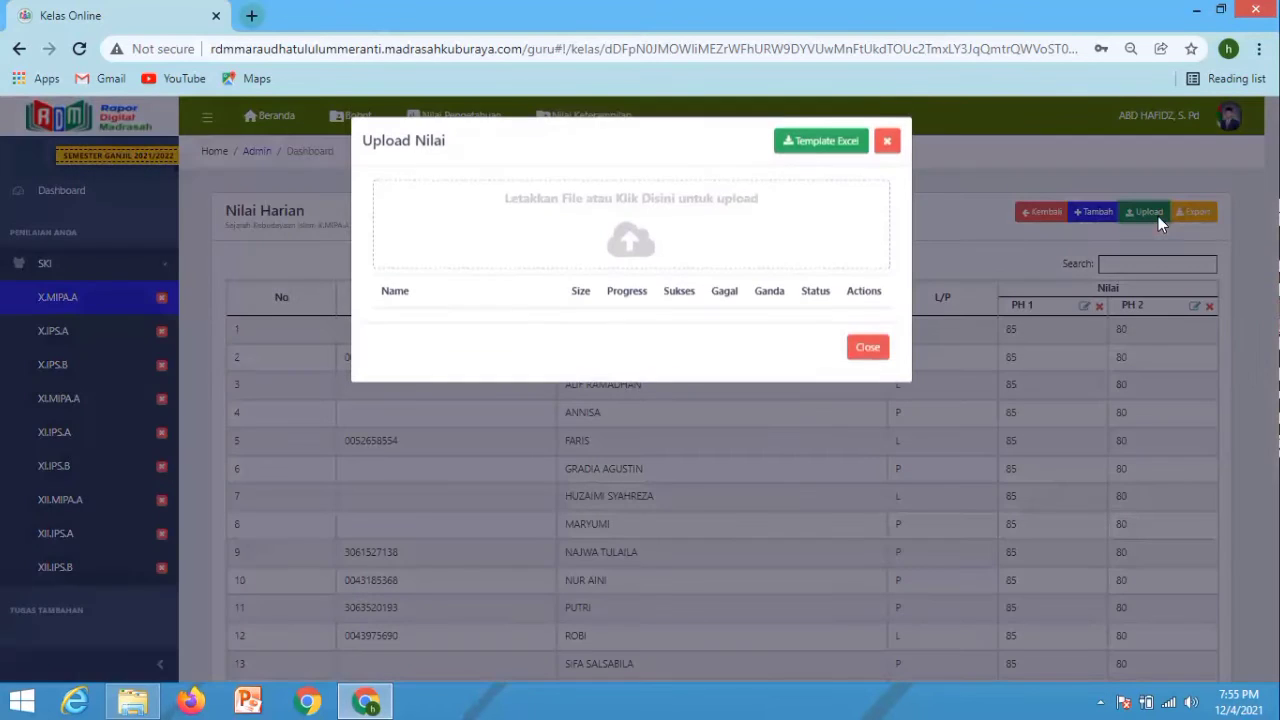
left_click(630, 243)
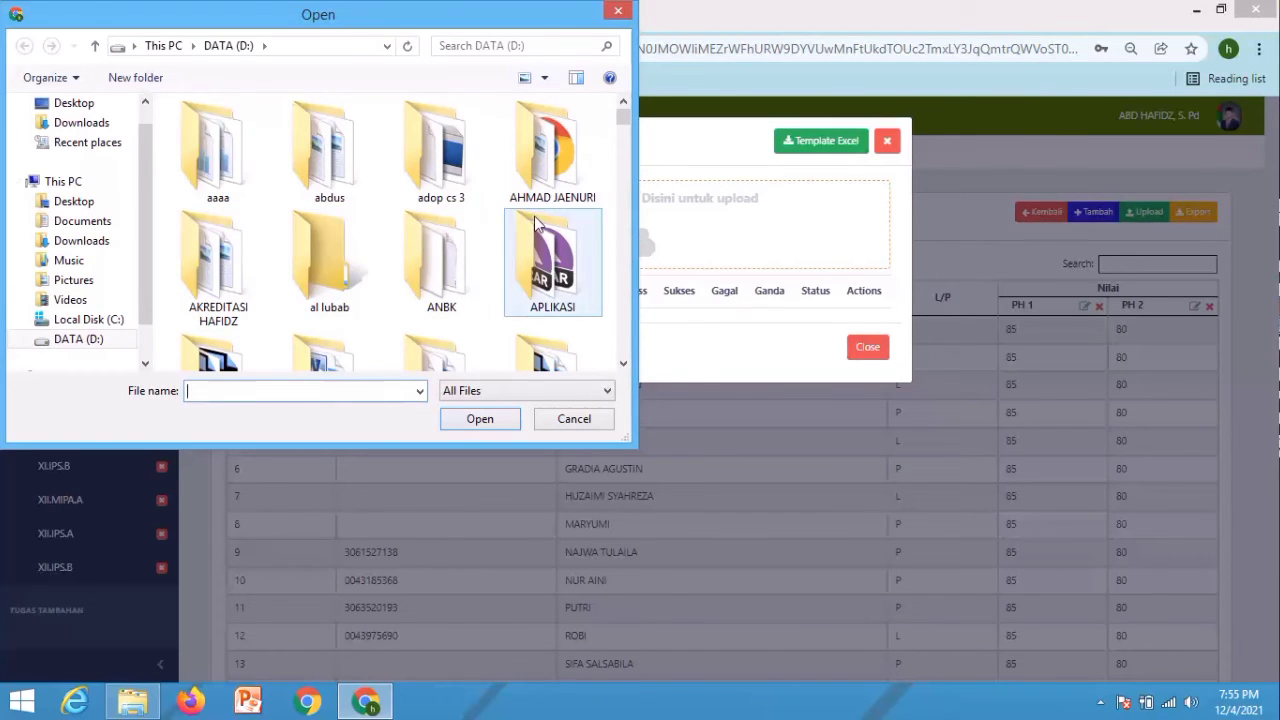
double_click(226, 163)
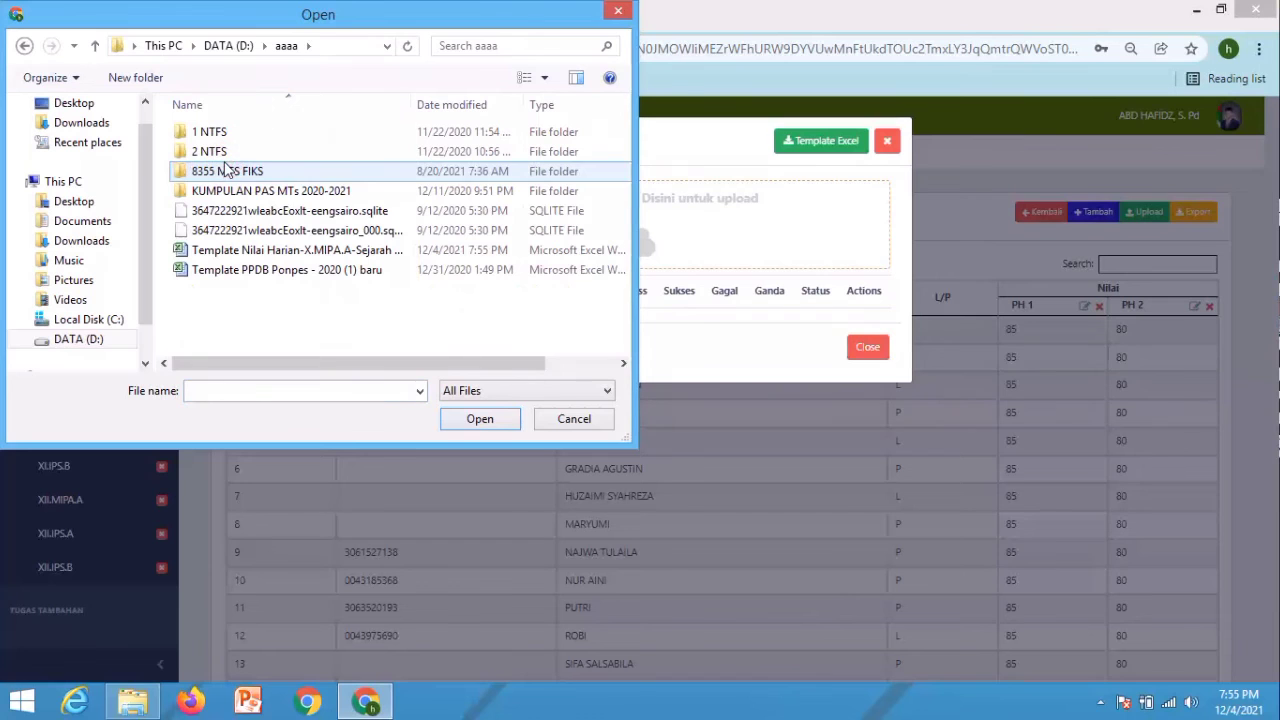
left_click(249, 255)
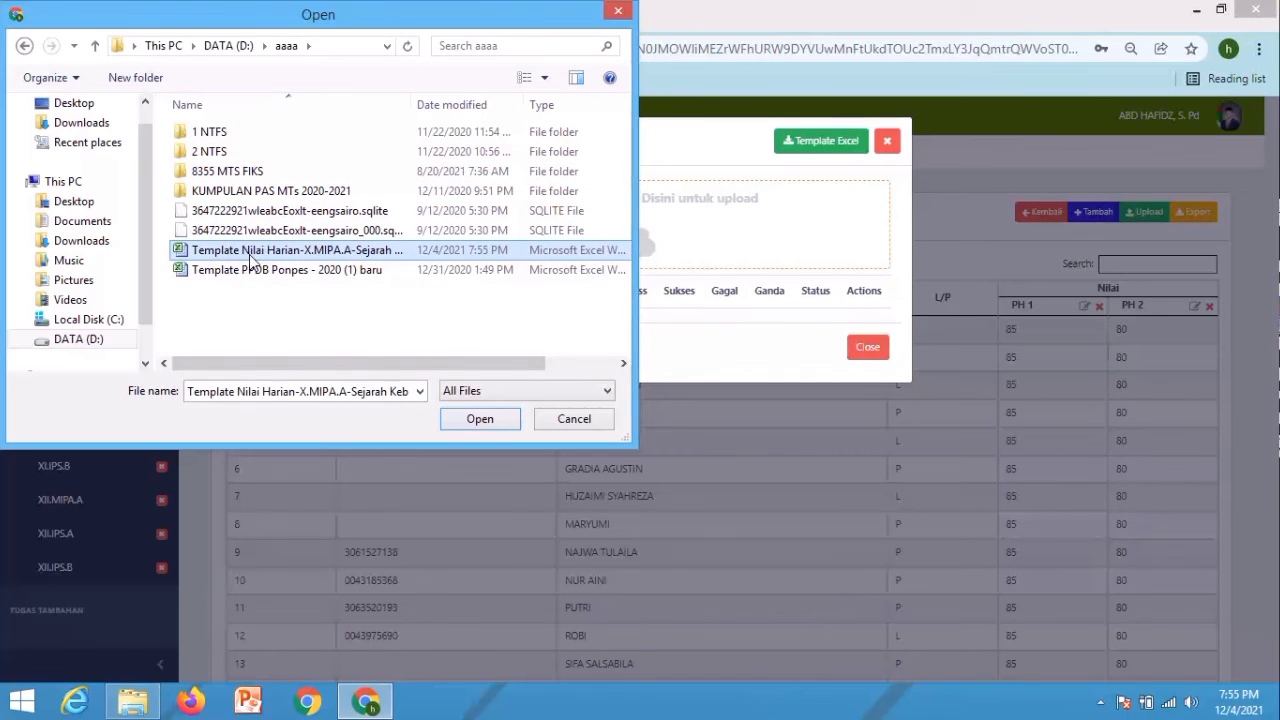
left_click(476, 422)
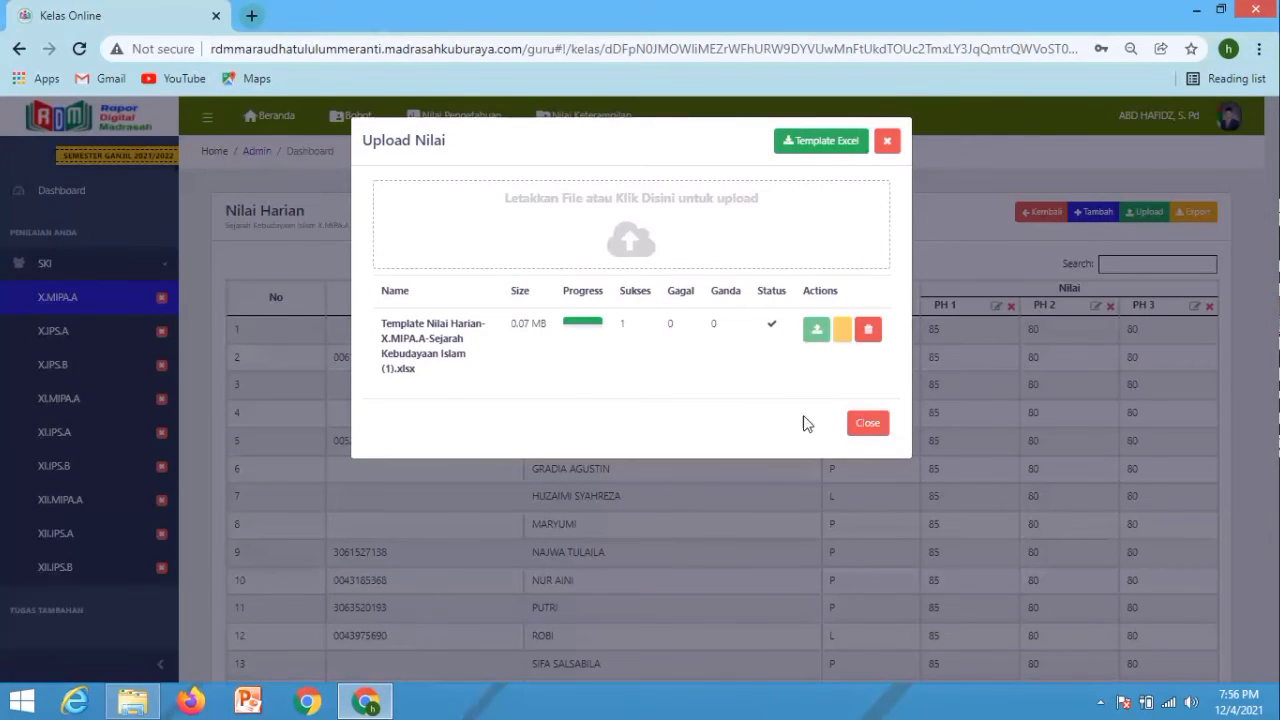
left_click(853, 425)
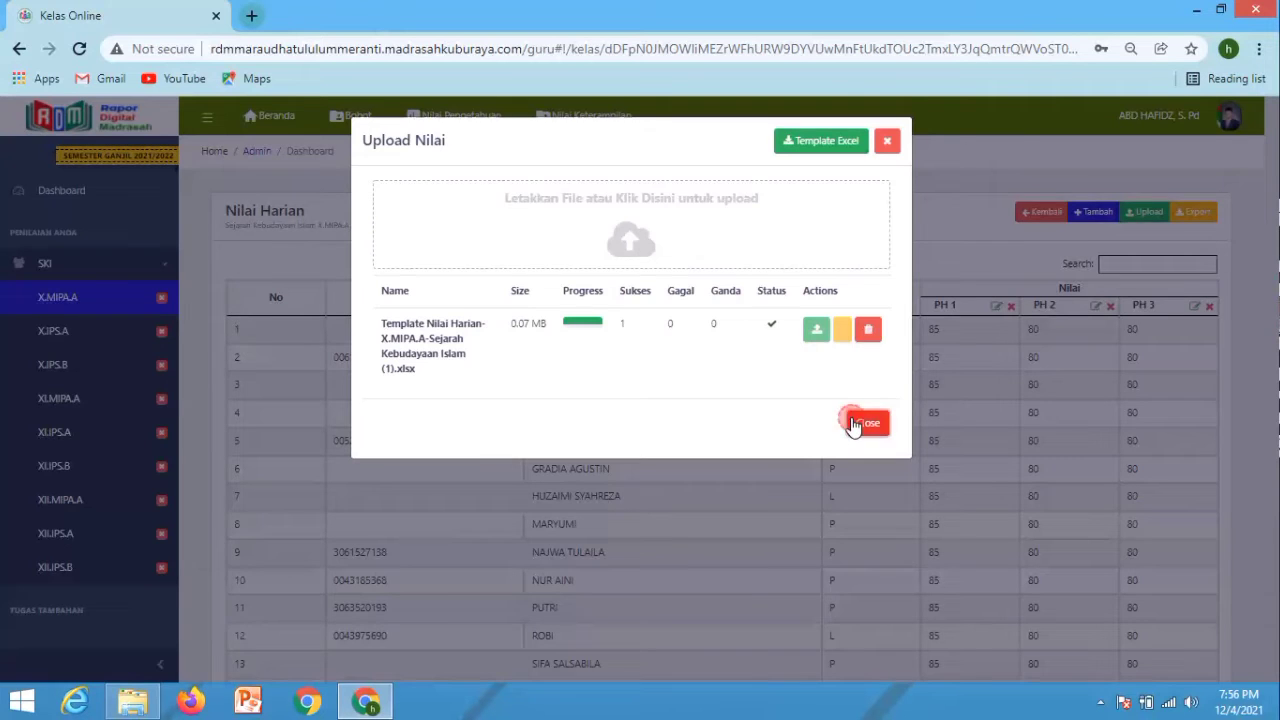
Examine the uploaded PH 3 scores in the Nilai Harian table and view the forms for adding and uploading scores.
scroll(720, 450, "down", 1)
mouse_move(1274, 247)
left_mouse_down()
mouse_move(1274, 321)
mouse_move(1274, 253)
left_mouse_up()
left_click_drag(1133, 287, 1155, 289)
left_click_drag(1270, 300, 1263, 418)
left_click_drag(1268, 556, 1268, 415)
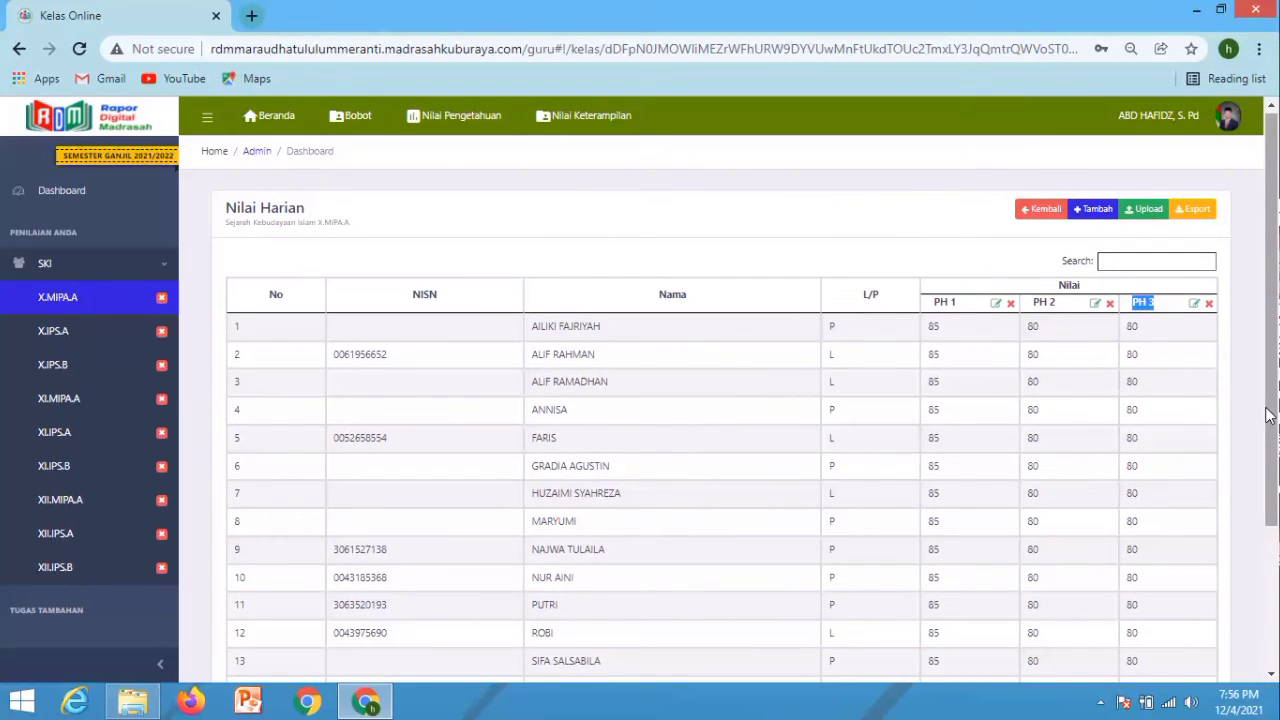
left_click(1144, 304)
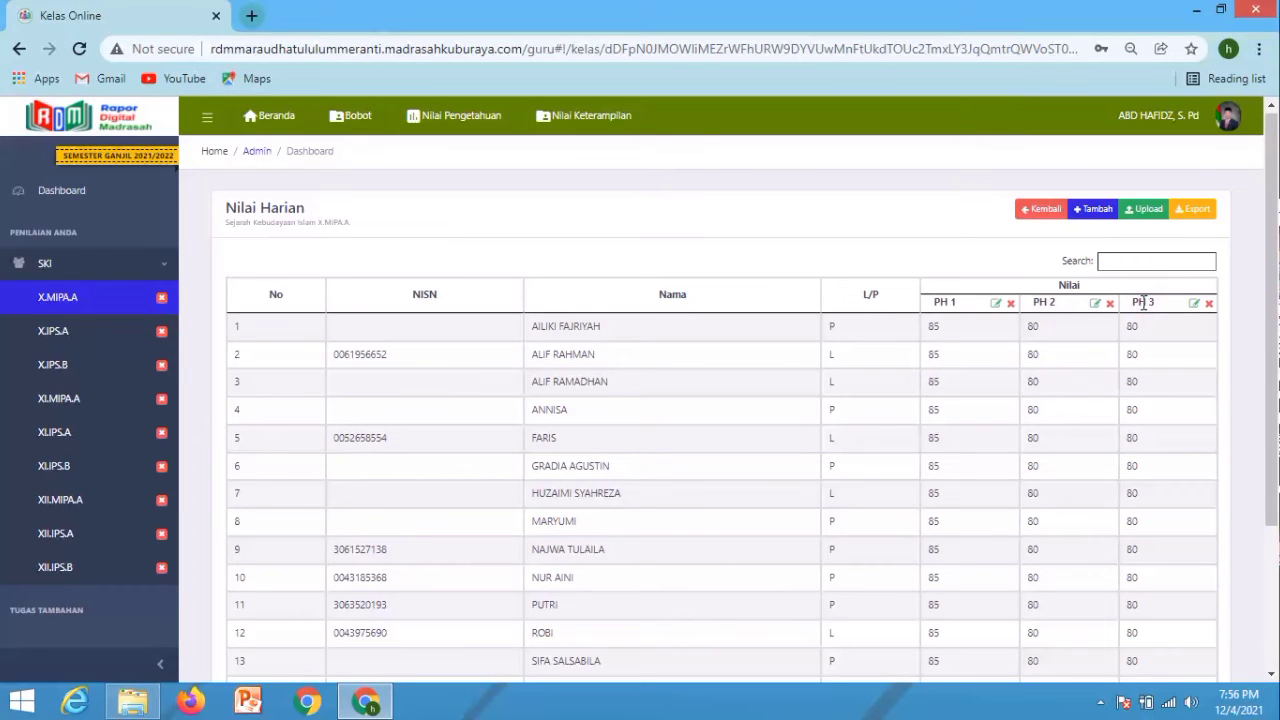
left_click(1096, 210)
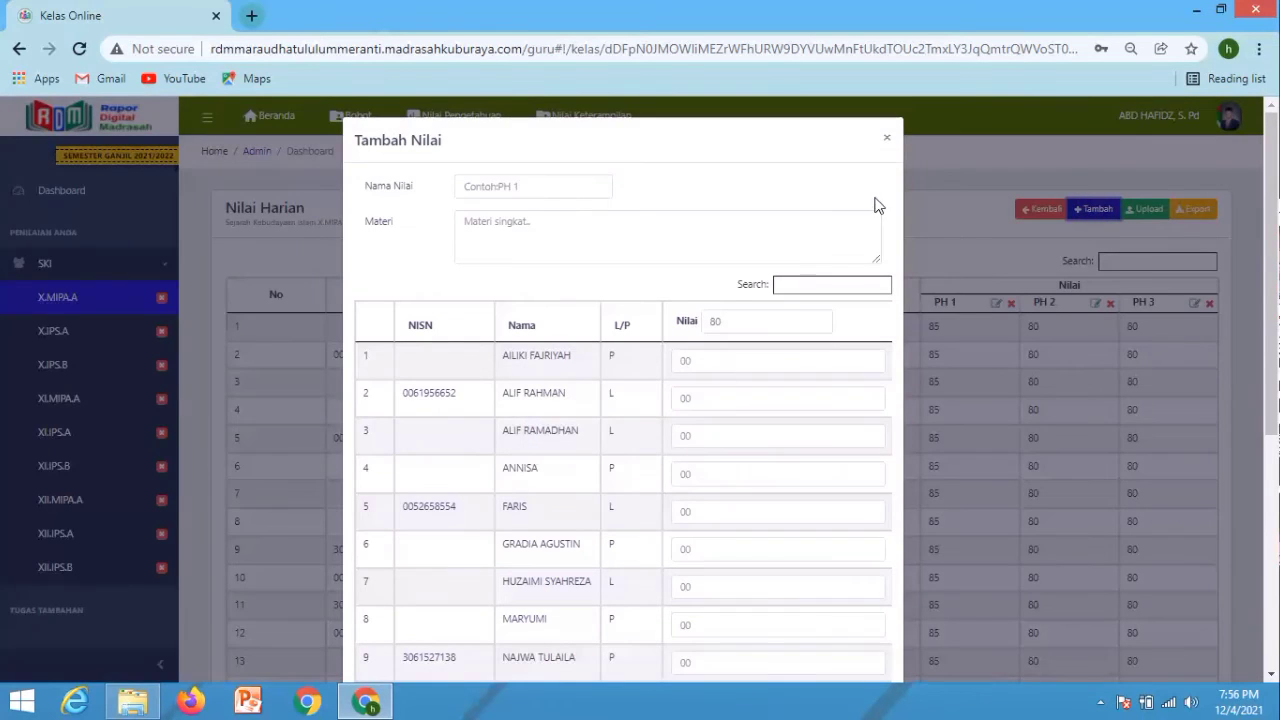
left_click(886, 137)
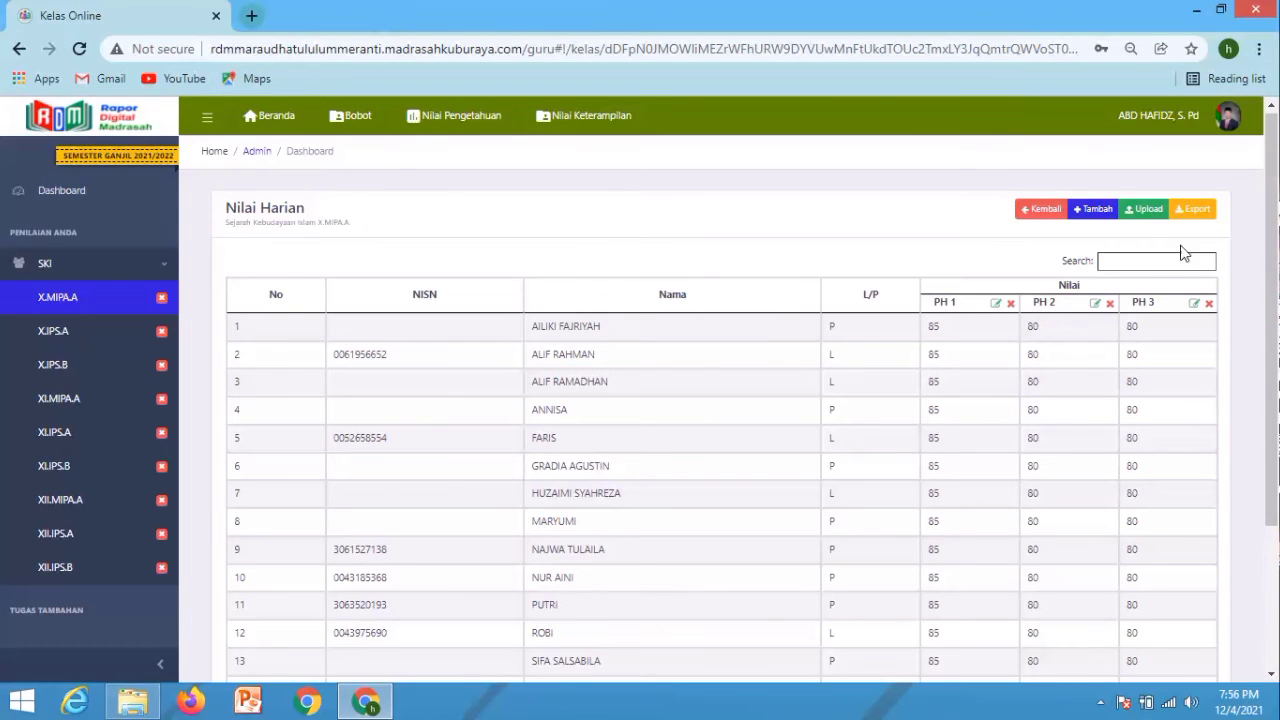
left_click(1137, 217)
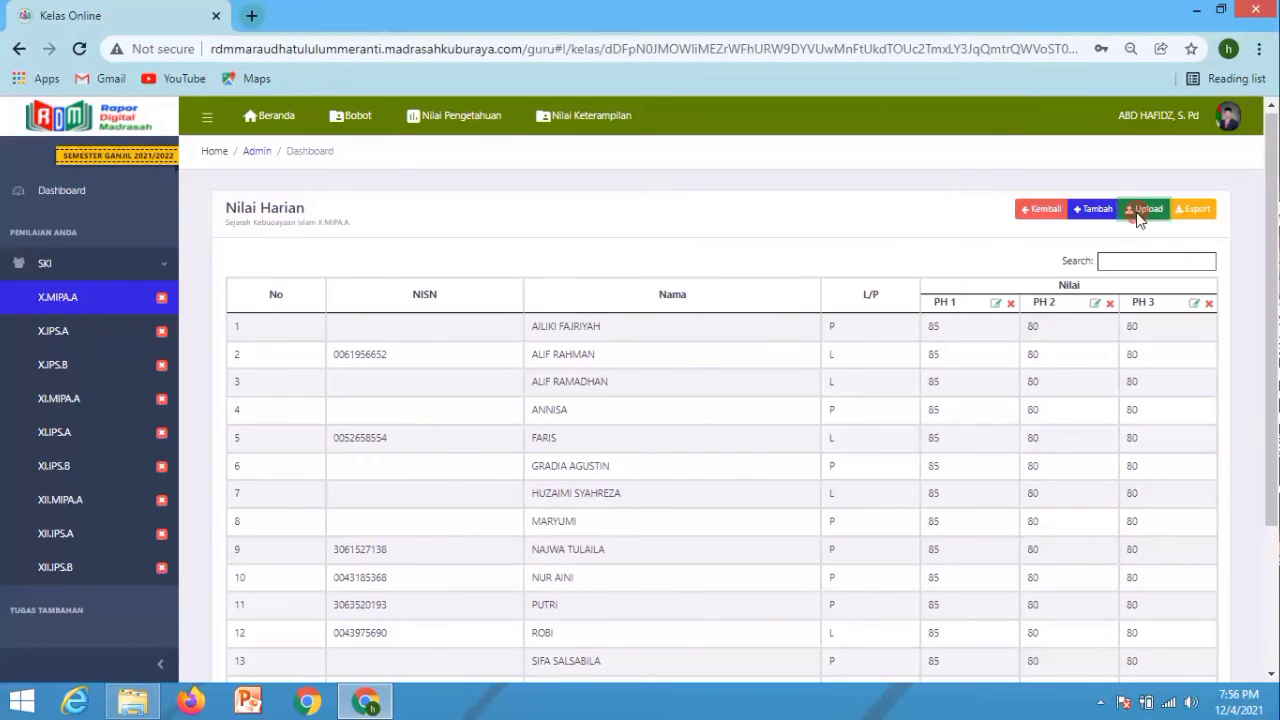
left_click(886, 141)
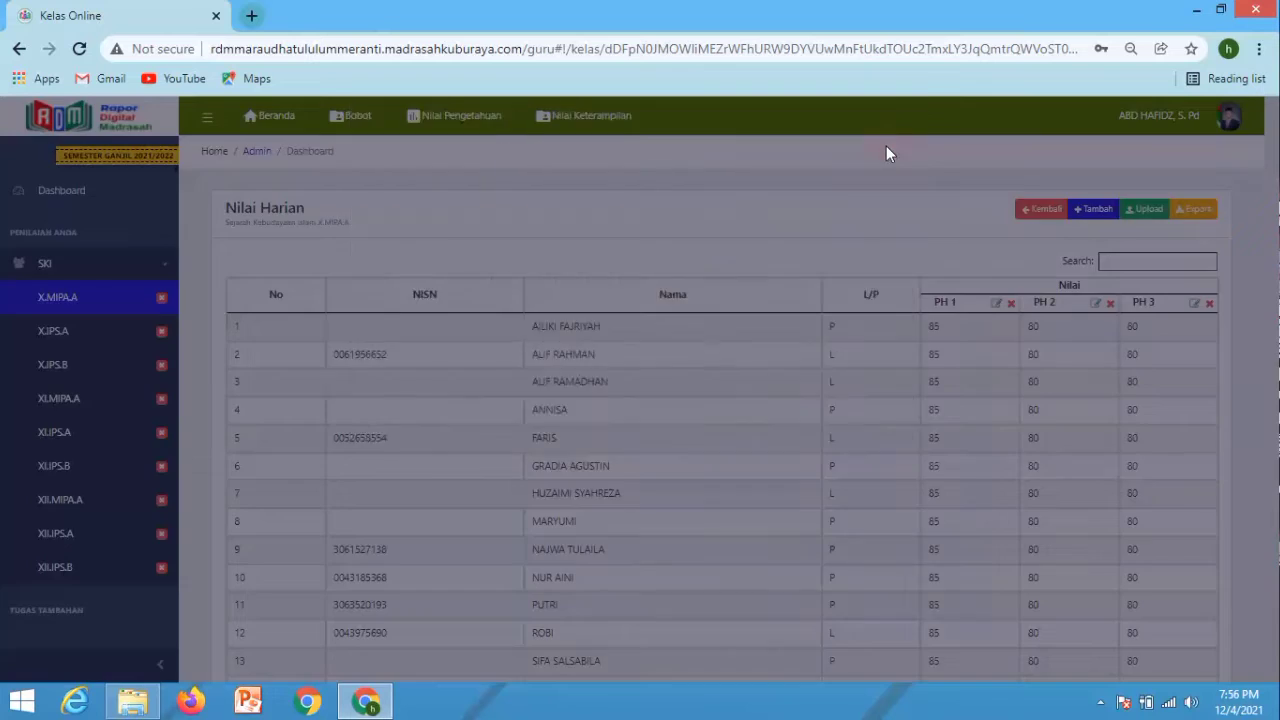
mouse_move(1274, 335)
left_mouse_down()
mouse_move(1277, 476)
mouse_move(1276, 340)
left_mouse_up()
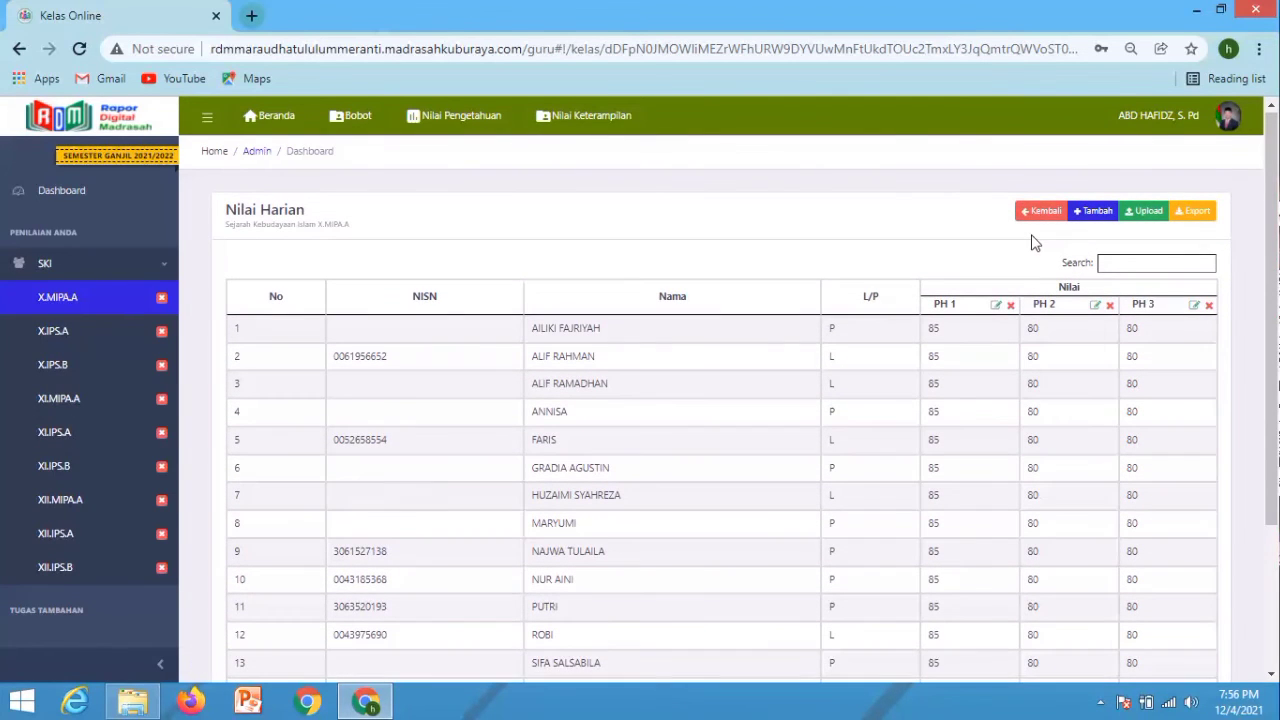
Return to the Nilai Pengetahuan recap of X.MIPA.A and open its PAS/PAT score entry page.
left_click(1038, 212)
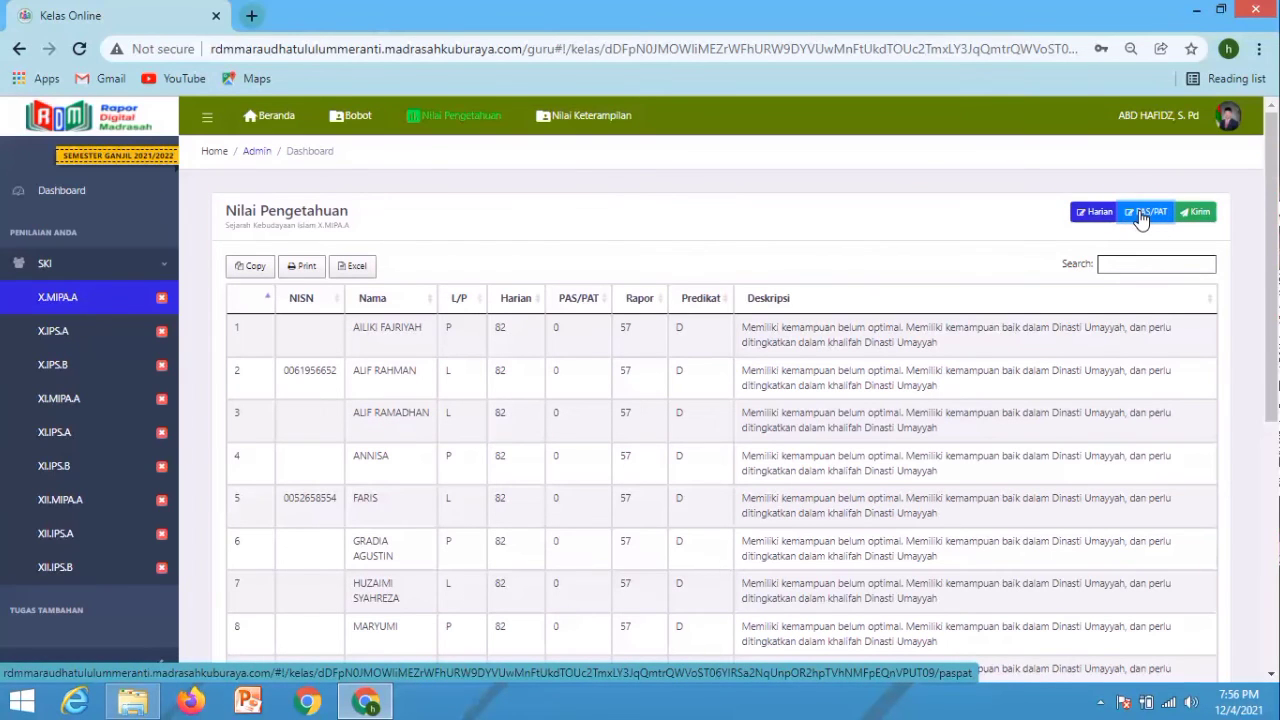
scroll(1160, 260, "down", 5)
scroll(1163, 266, "up", 4)
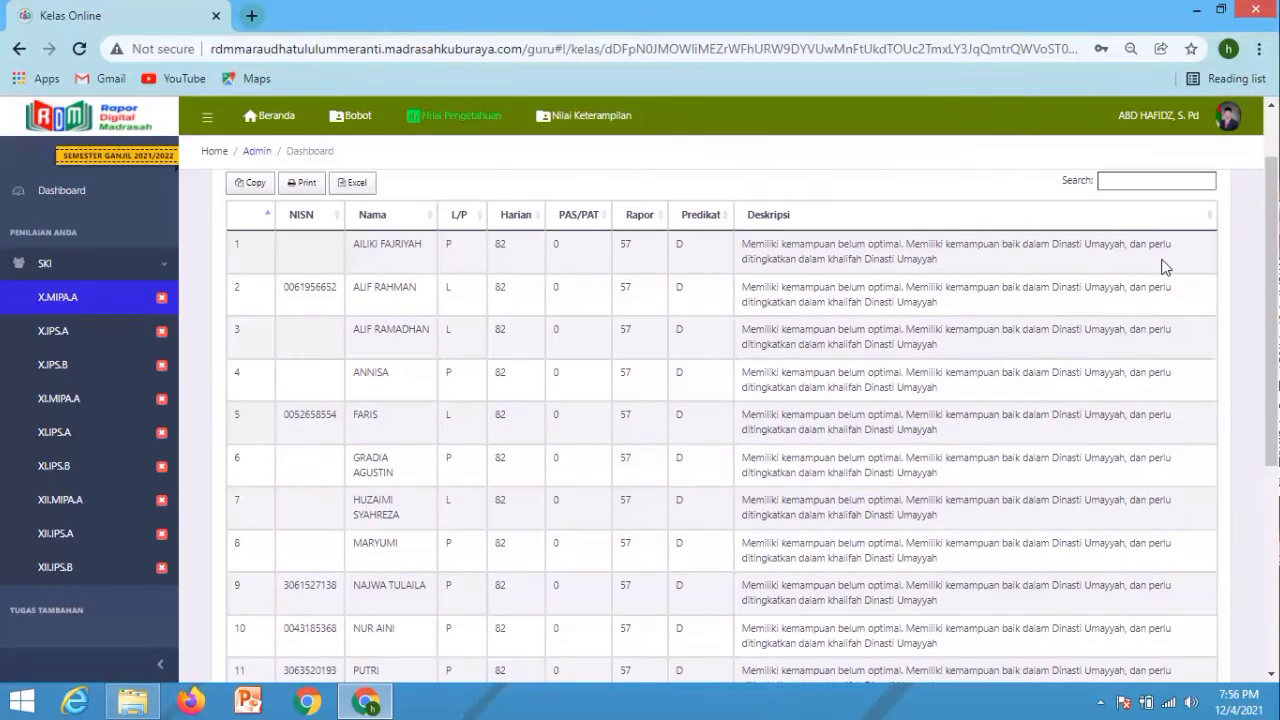
scroll(1270, 300, "up", 1)
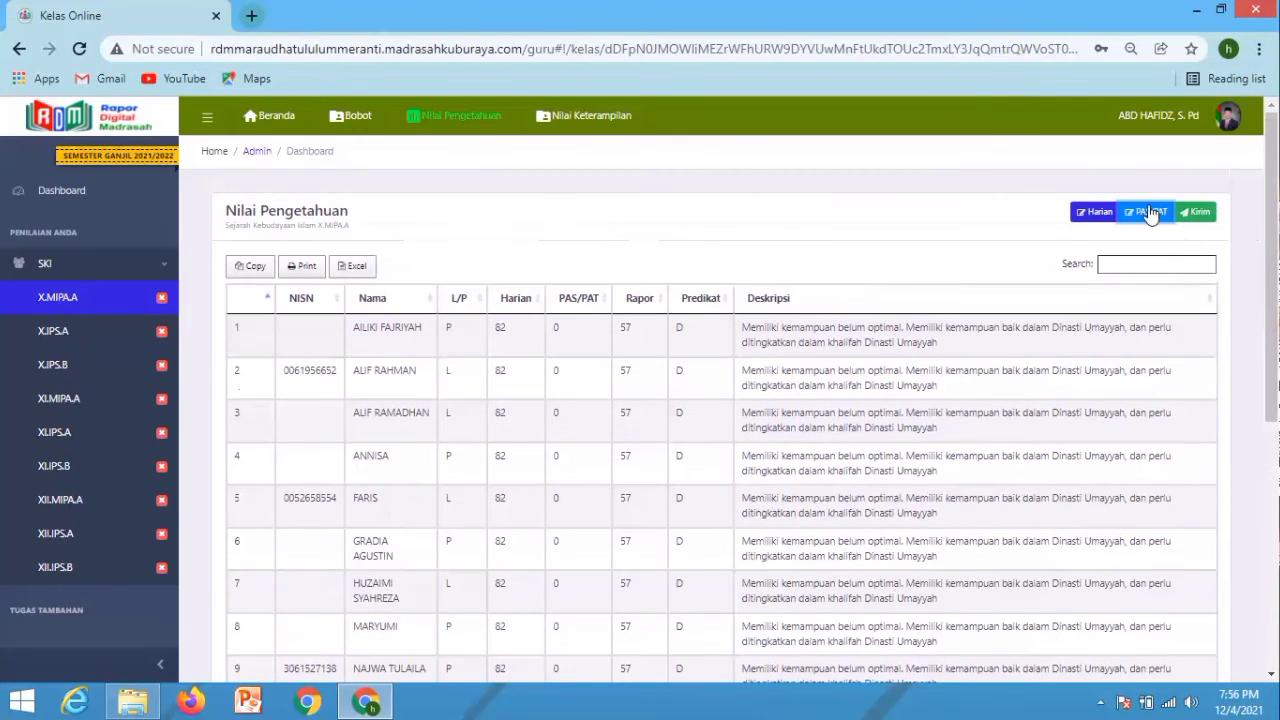
left_click(1097, 213)
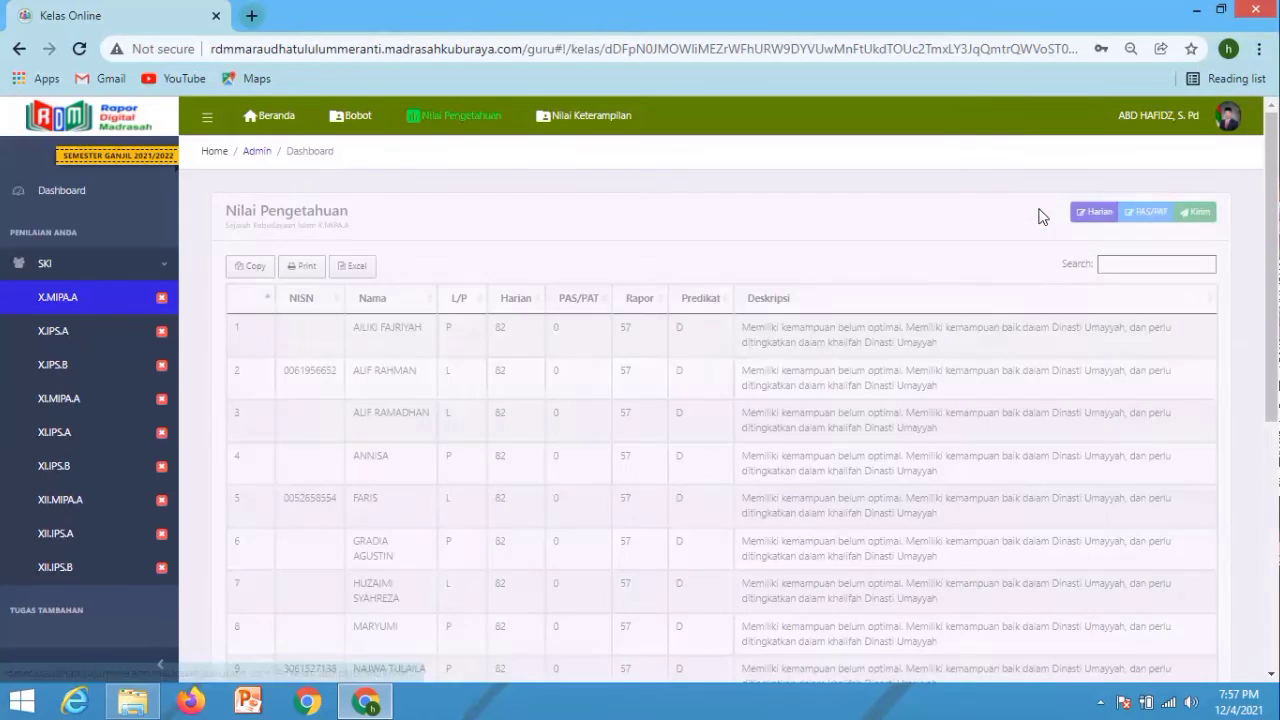
left_click(1131, 224)
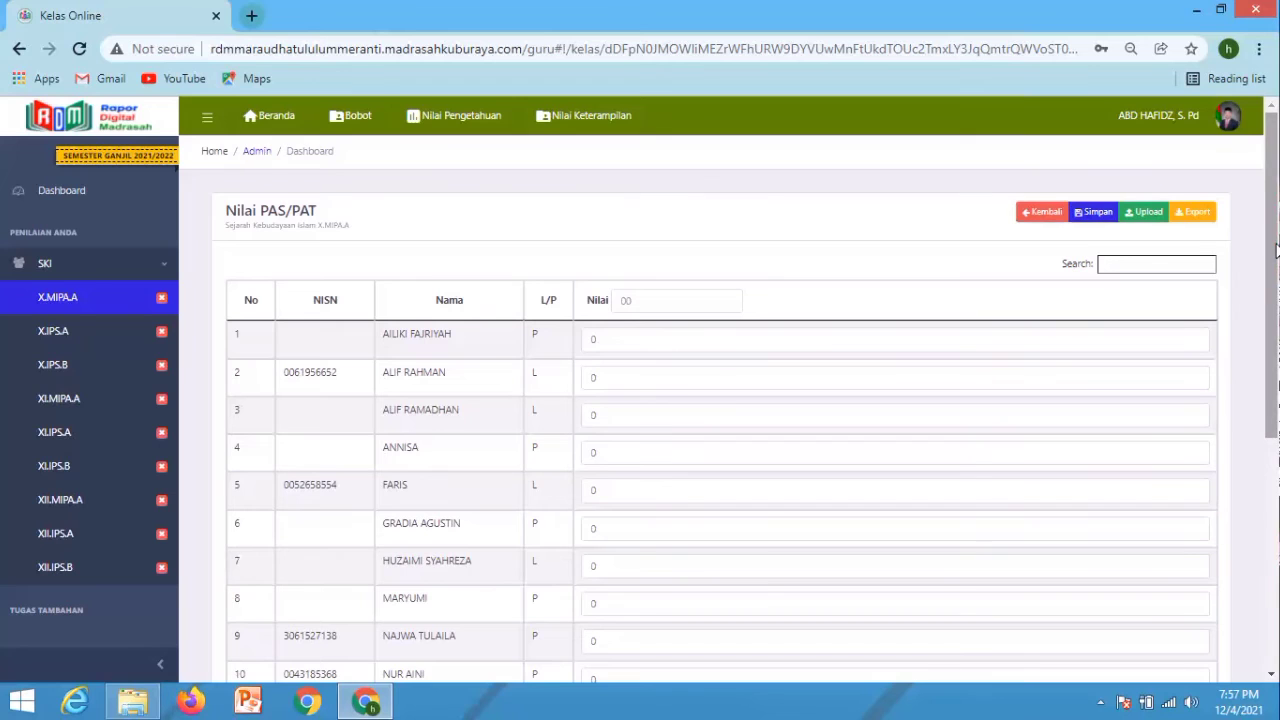
mouse_move(1277, 250)
left_mouse_down()
mouse_move(1277, 269)
mouse_move(1277, 244)
left_mouse_up()
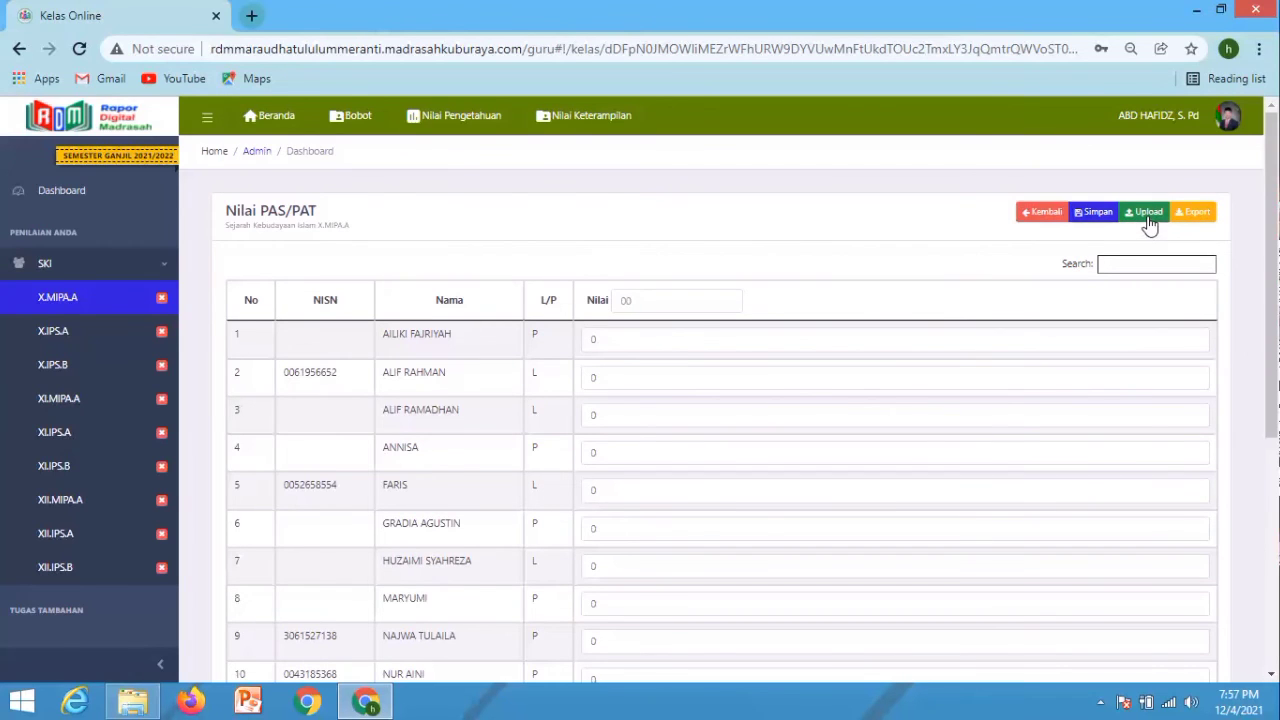
mouse_move(1275, 225)
left_mouse_down()
mouse_move(1275, 254)
mouse_move(1276, 219)
left_mouse_up()
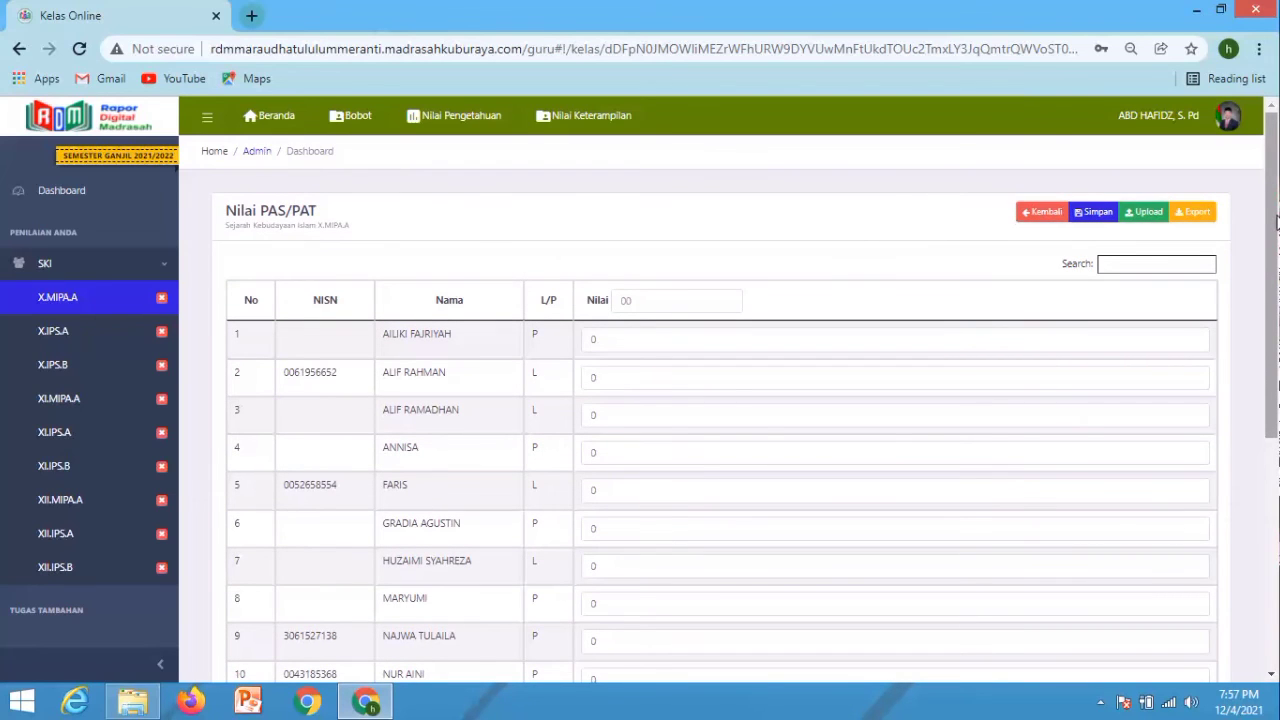
mouse_move(1272, 214)
left_mouse_down()
mouse_move(1272, 242)
mouse_move(1272, 213)
left_mouse_up()
Enter a PAS/PAT score of 80 for the first student and 90 for the second.
left_click(599, 339)
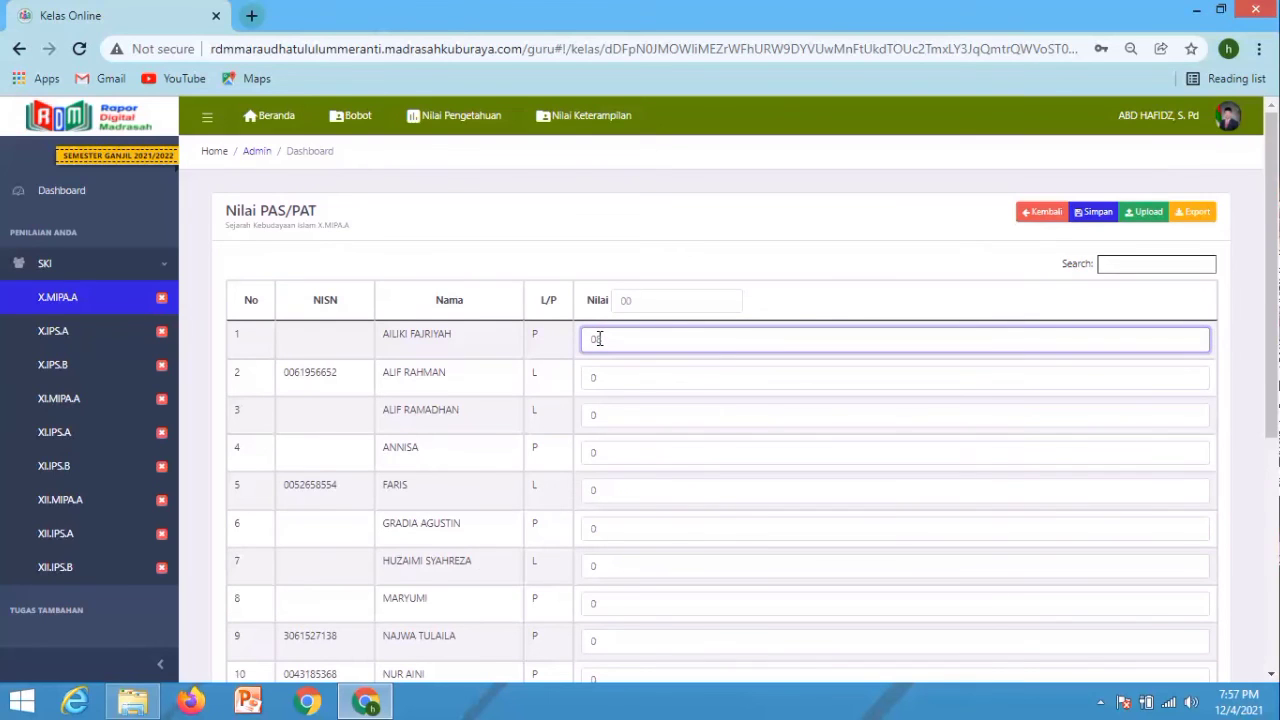
key("Tab")
type("9")
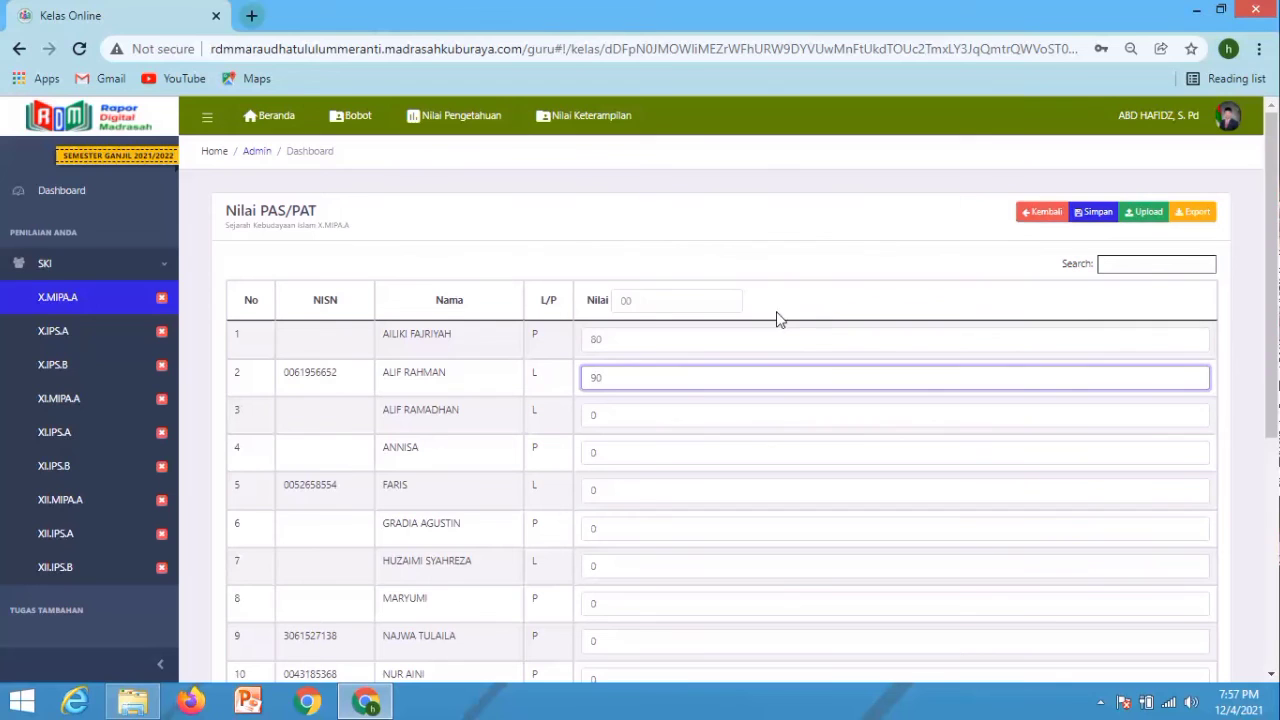
type("0")
scroll(700, 300, "down", 2)
scroll(740, 305, "up", 2)
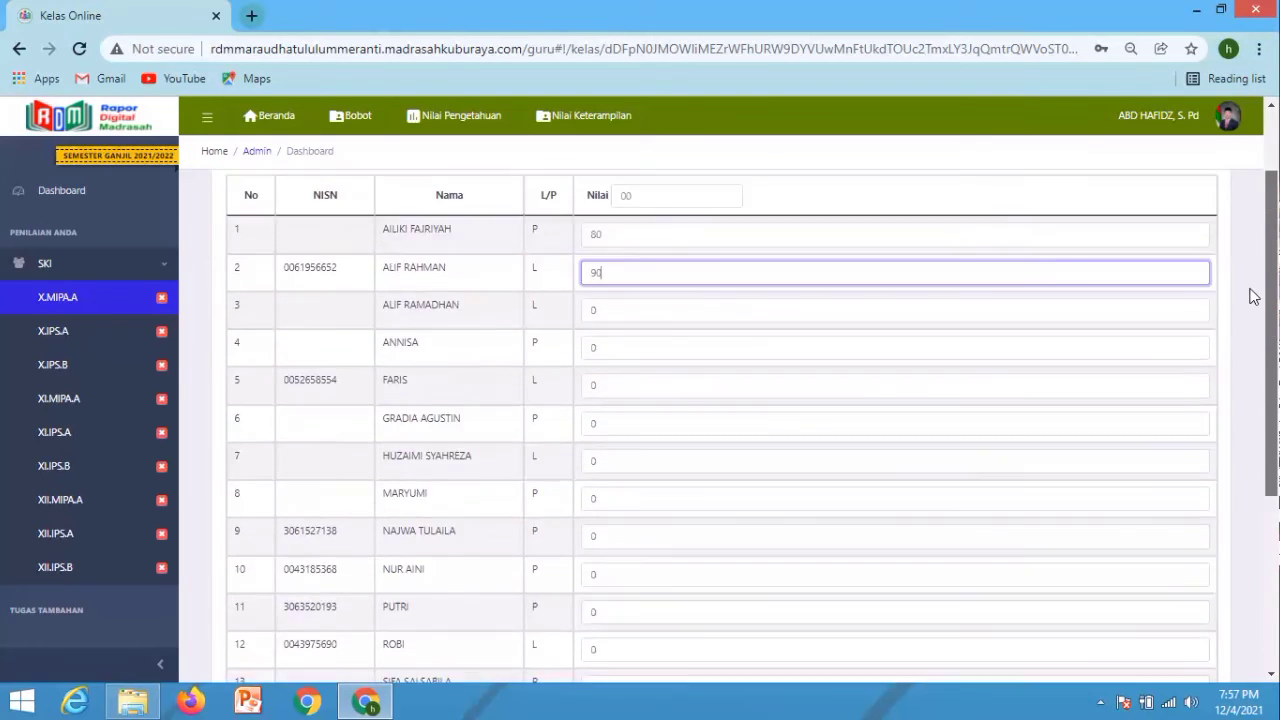
Apply a common PAS/PAT score of 80 to all students in the class and save the scores.
left_click(652, 295)
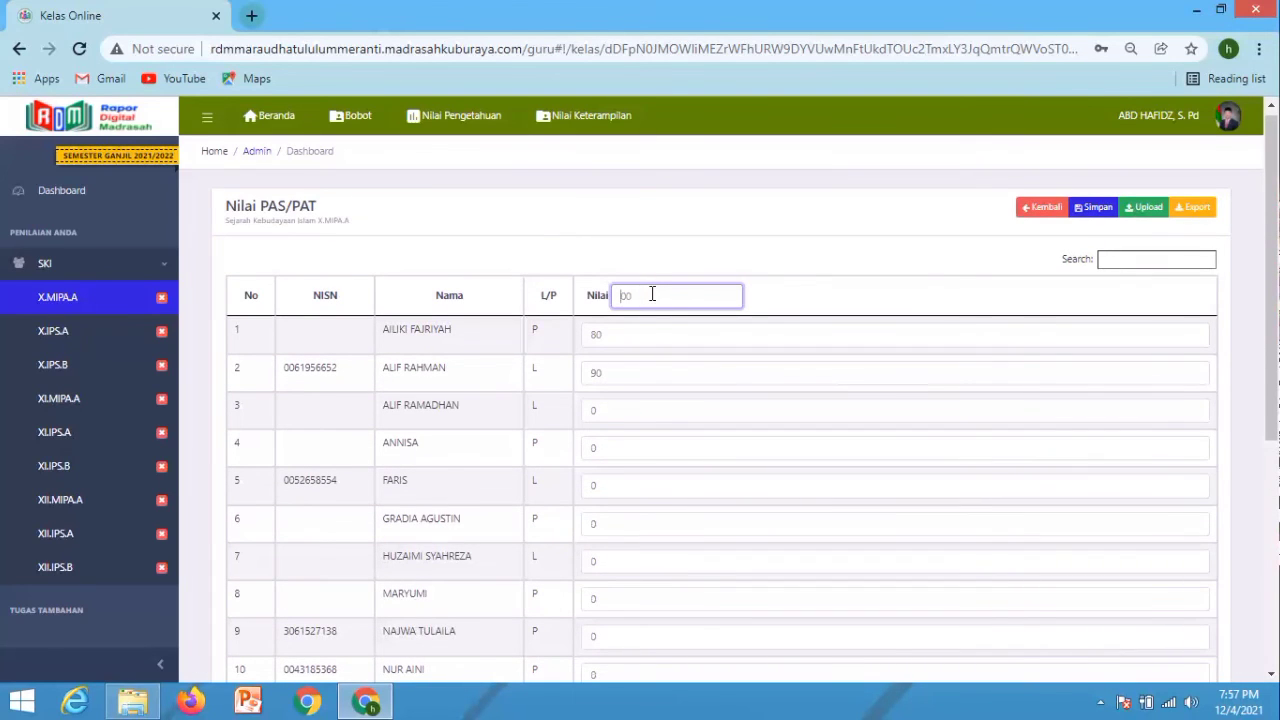
left_click_drag(1272, 367, 1188, 590)
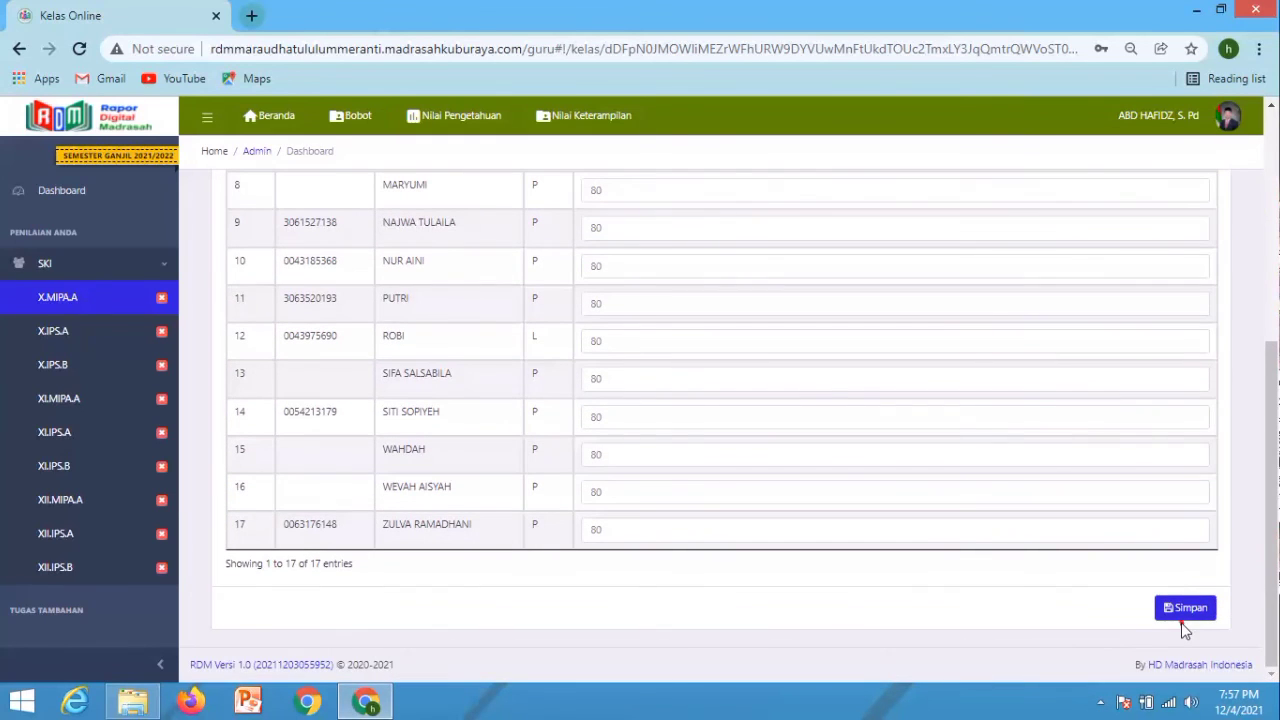
left_click(1182, 617)
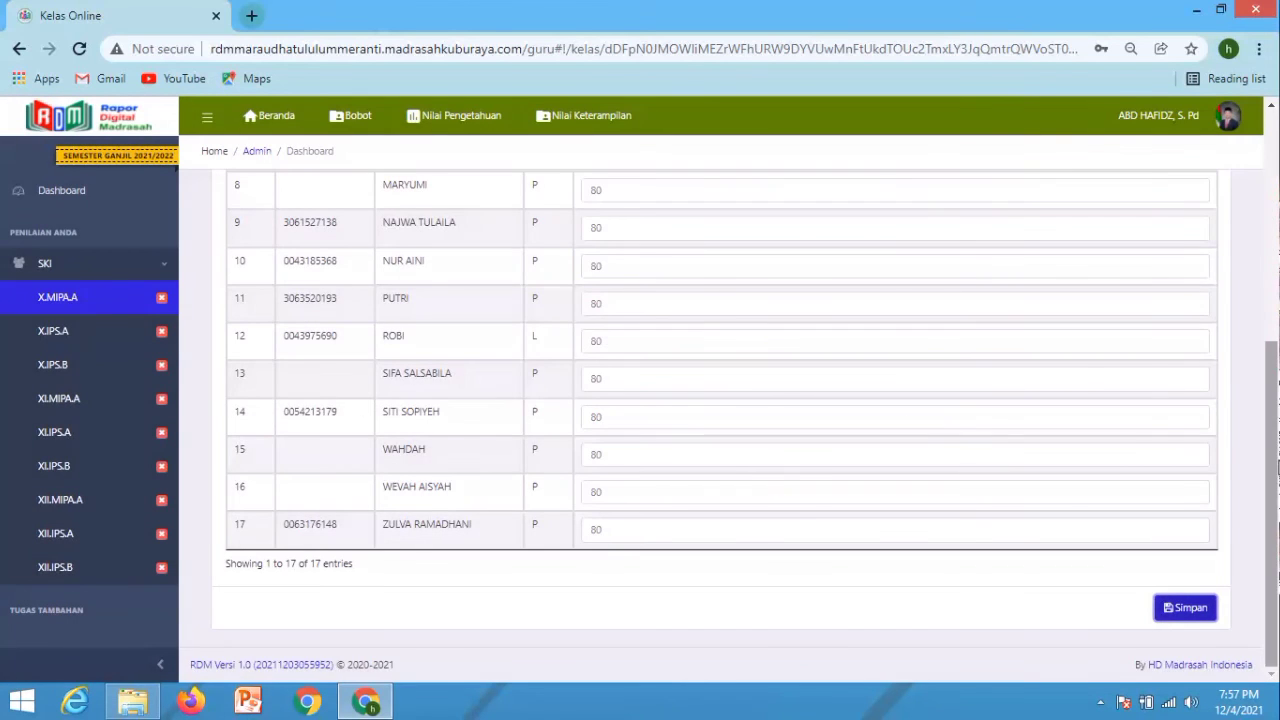
Return to the Nilai Pengetahuan recap and review each student's Harian, PAS/PAT, Rapor, Predikat and Deskripsi entries.
left_click_drag(1272, 480, 1278, 190)
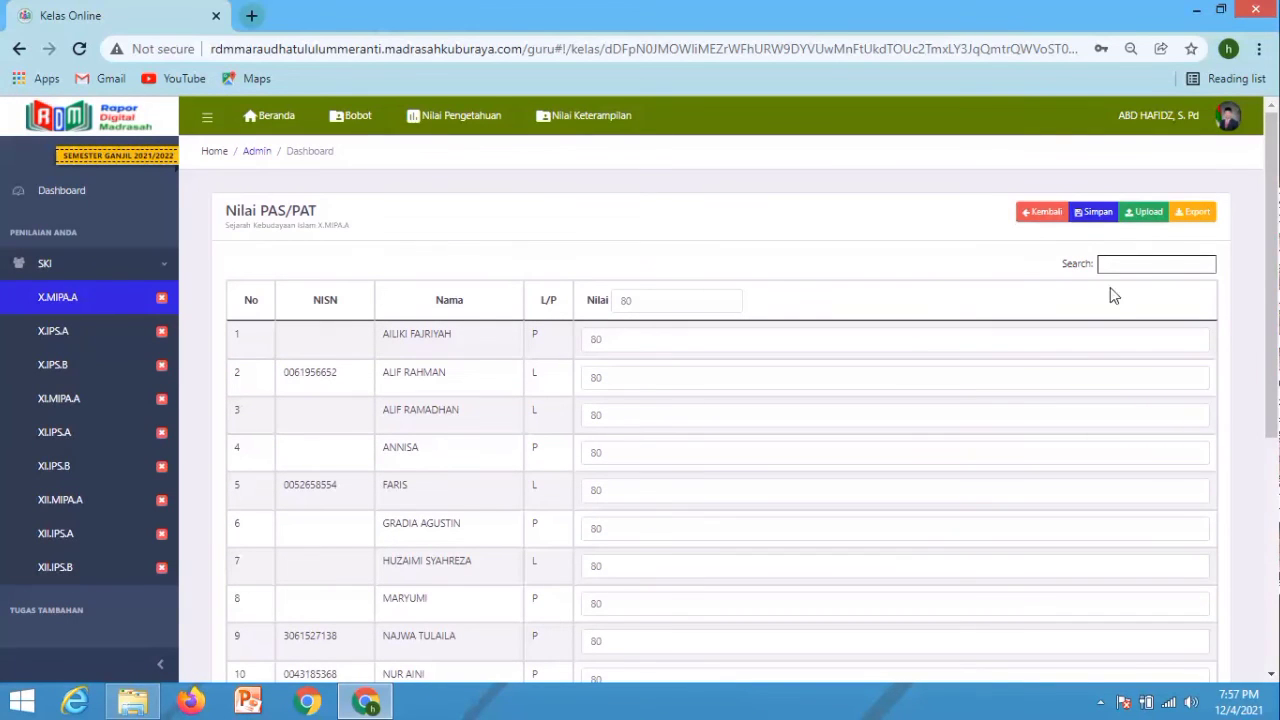
left_click(1040, 213)
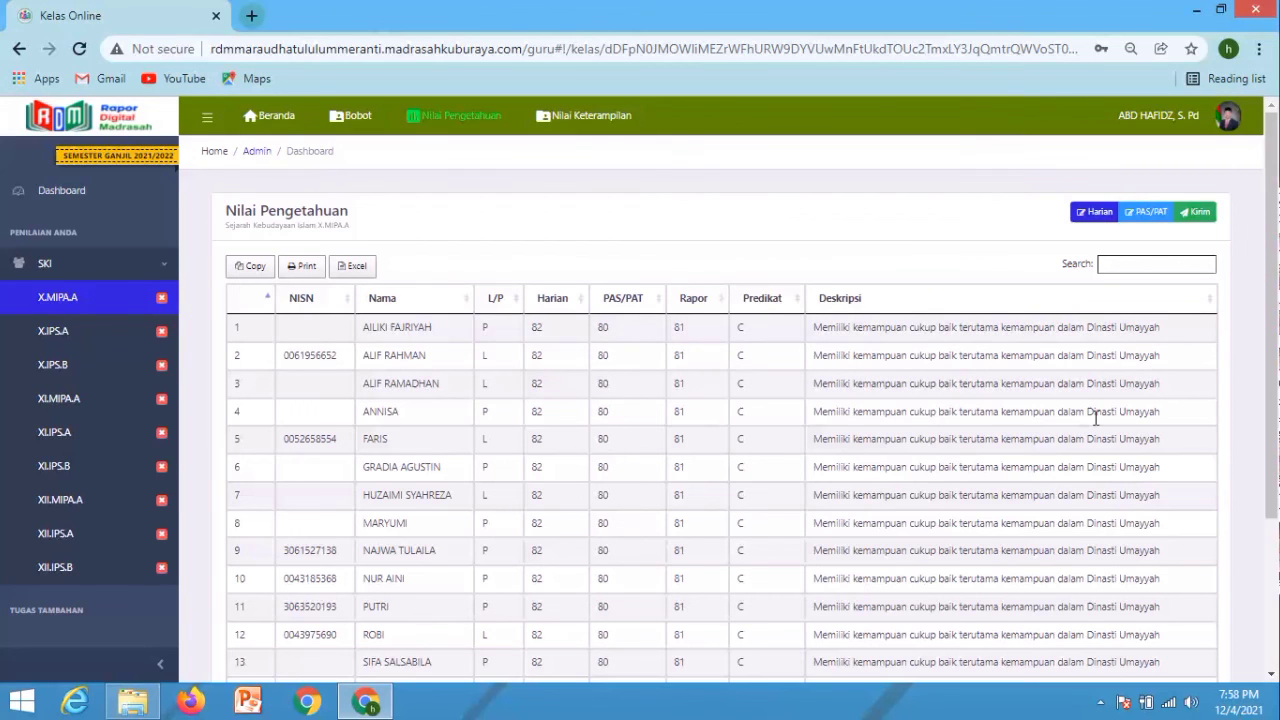
mouse_move(1278, 259)
left_mouse_down()
mouse_move(1278, 410)
mouse_move(1233, 92)
left_mouse_up()
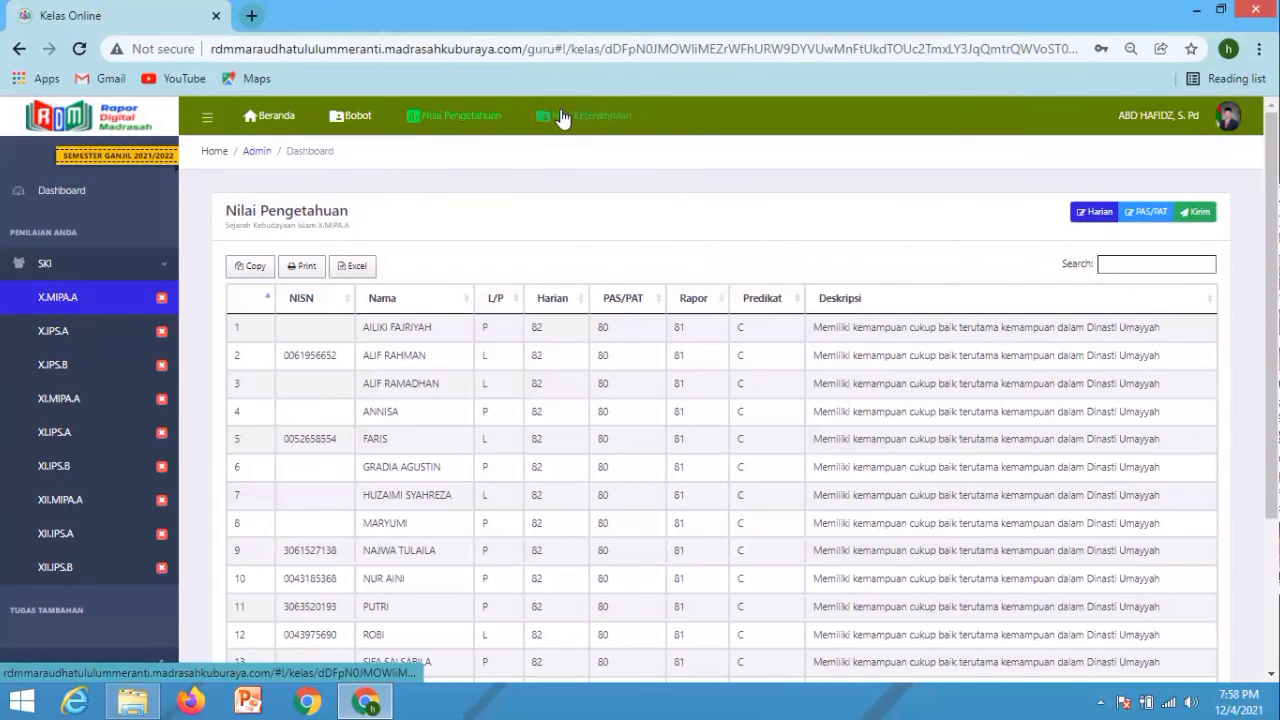
Open the Nilai Keterampilan section and view its Portofolio score list for X.MIPA.A.
left_click(563, 119)
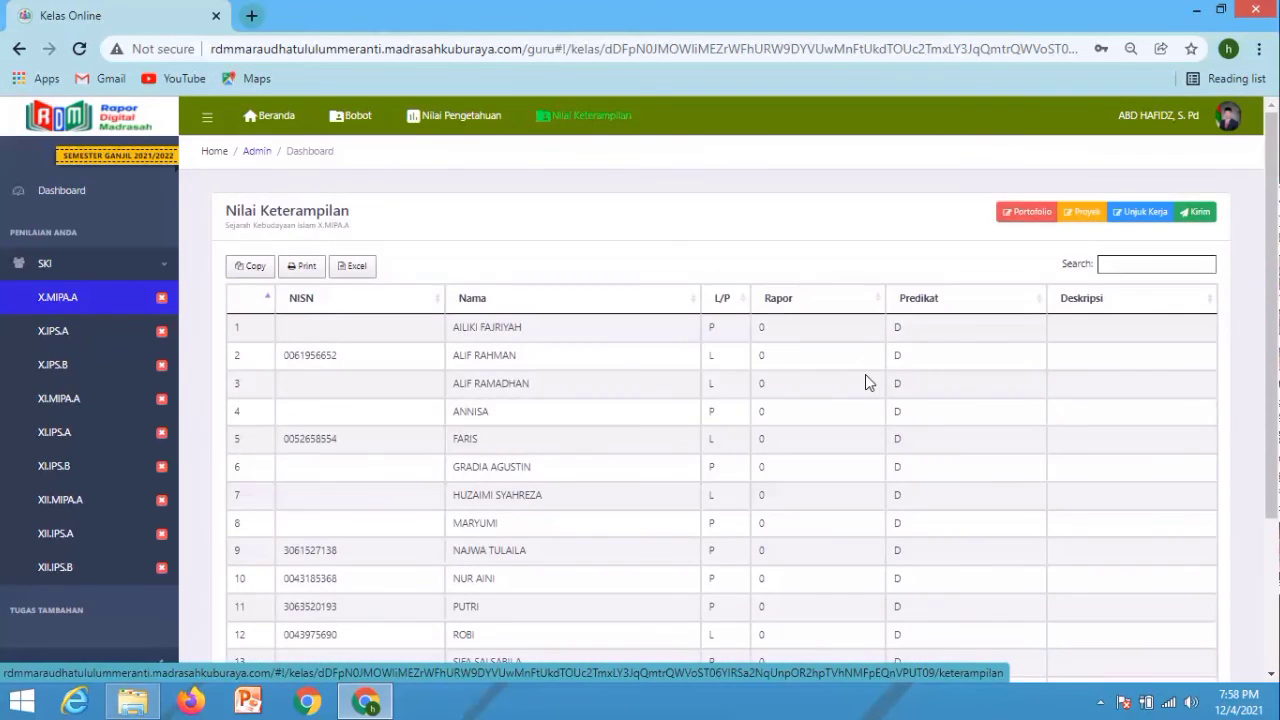
mouse_move(1272, 226)
left_mouse_down()
mouse_move(1272, 356)
mouse_move(1272, 221)
left_mouse_up()
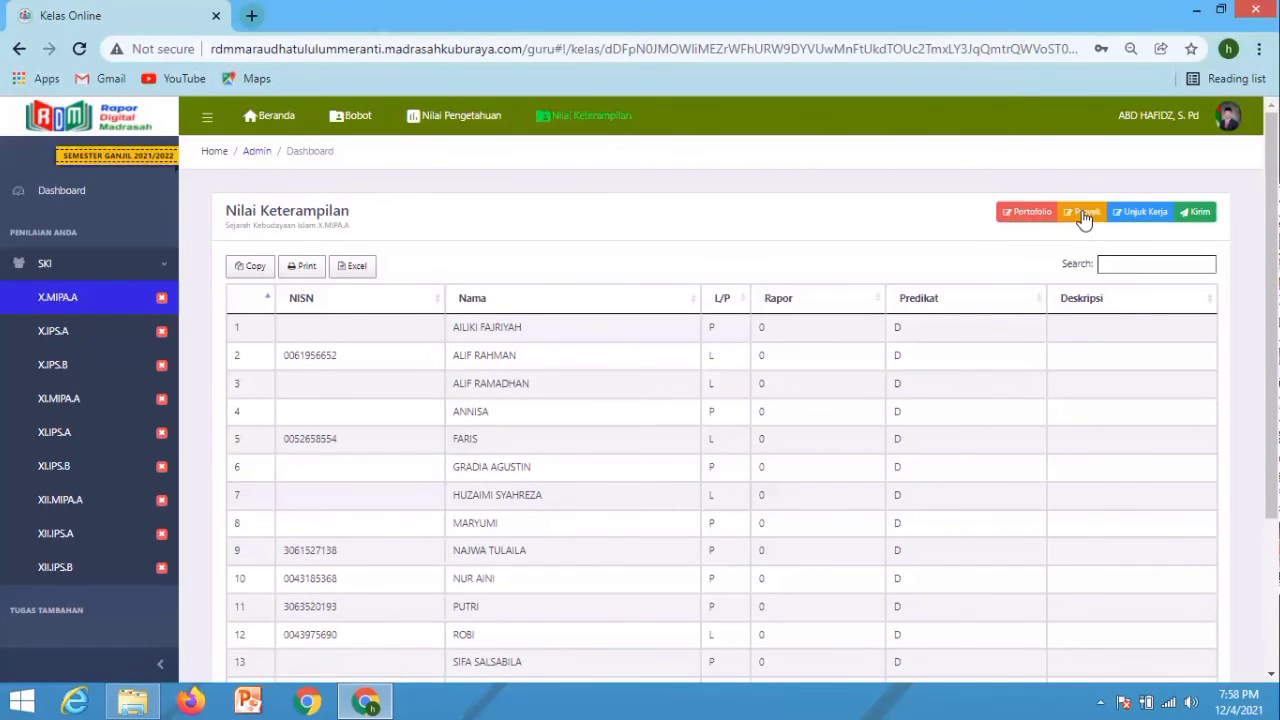
left_click(1033, 213)
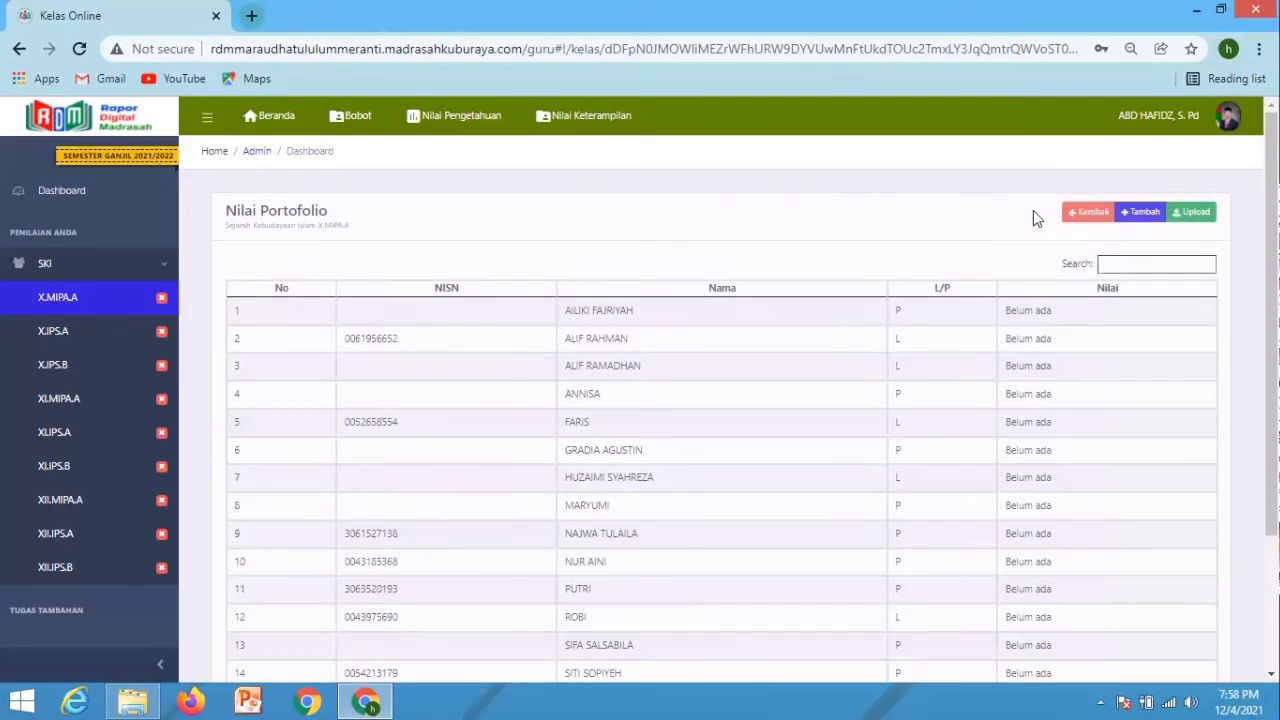
scroll(1266, 333, "down", 2)
scroll(1266, 333, "up", 2)
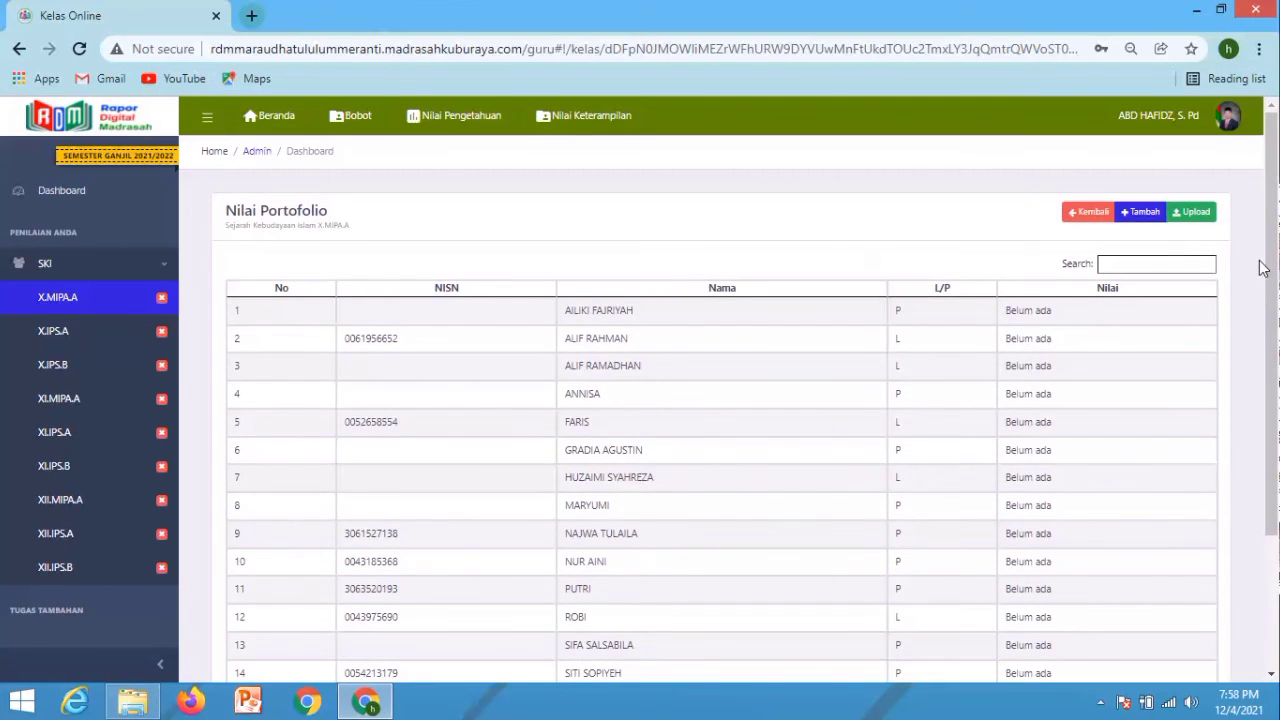
View the form for adding a portfolio score, close it without entering anything and go back to Nilai Keterampilan.
left_click(1148, 214)
left_click(800, 137)
left_click_drag(800, 137, 675, 117)
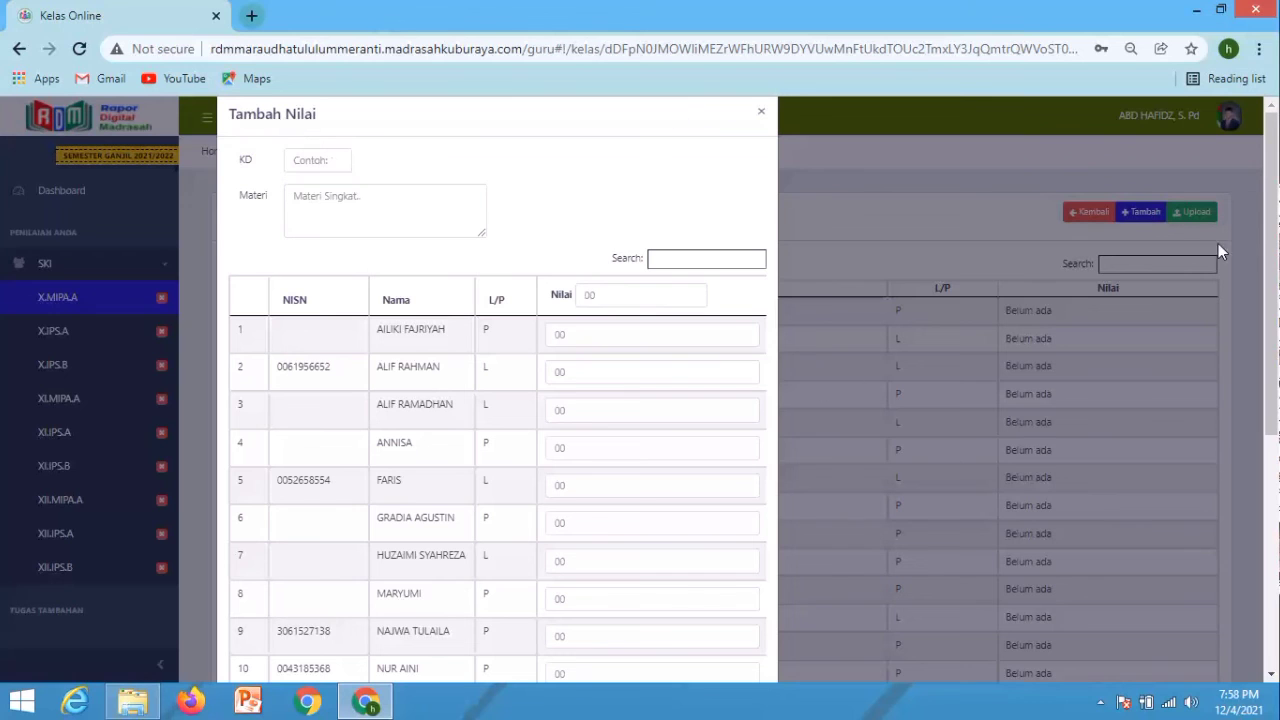
scroll(884, 163, "down", 3)
scroll(884, 163, "up", 3)
left_click(763, 114)
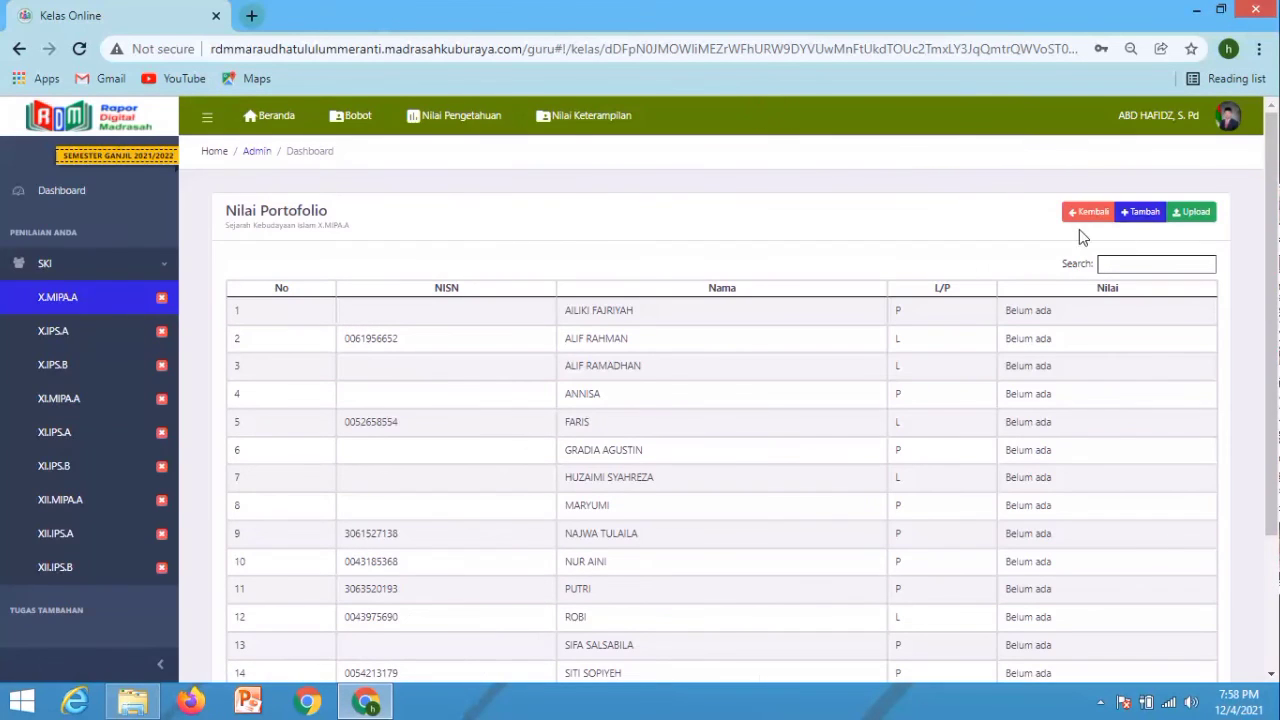
left_click(1083, 217)
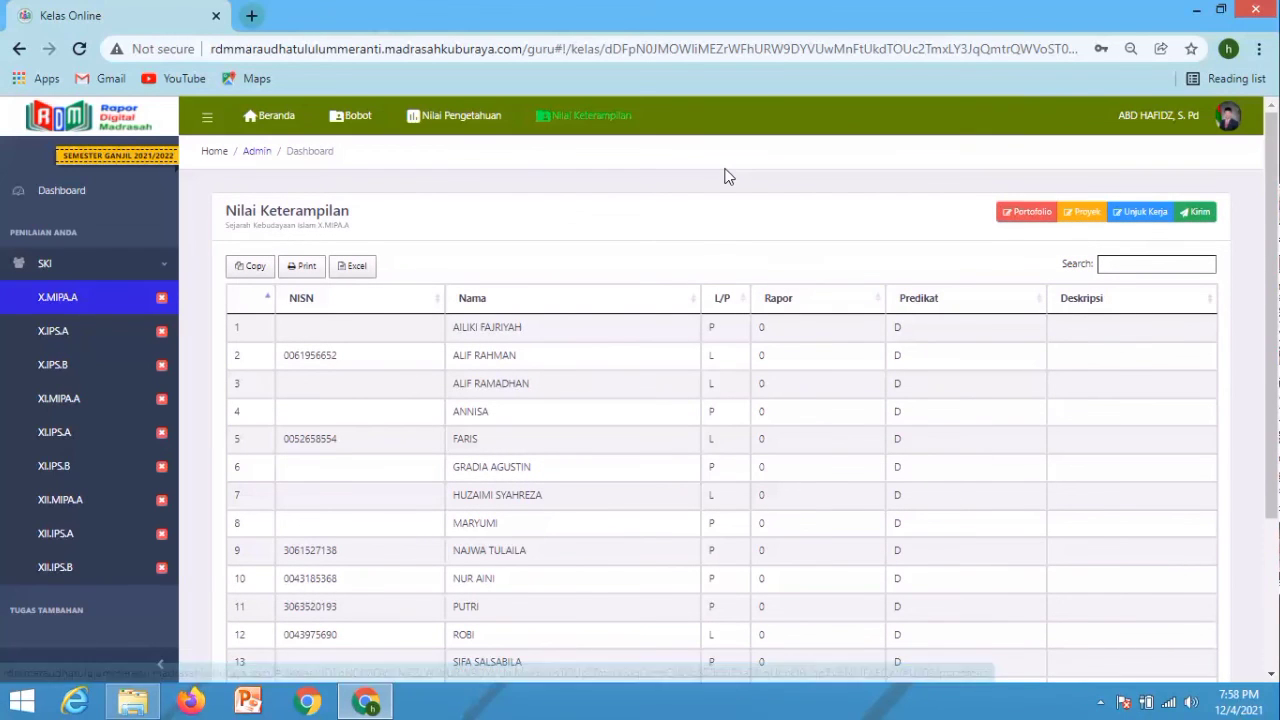
Reopen the Nilai Pengetahuan recap and locate the Kirim option for sending the scores.
left_click(460, 116)
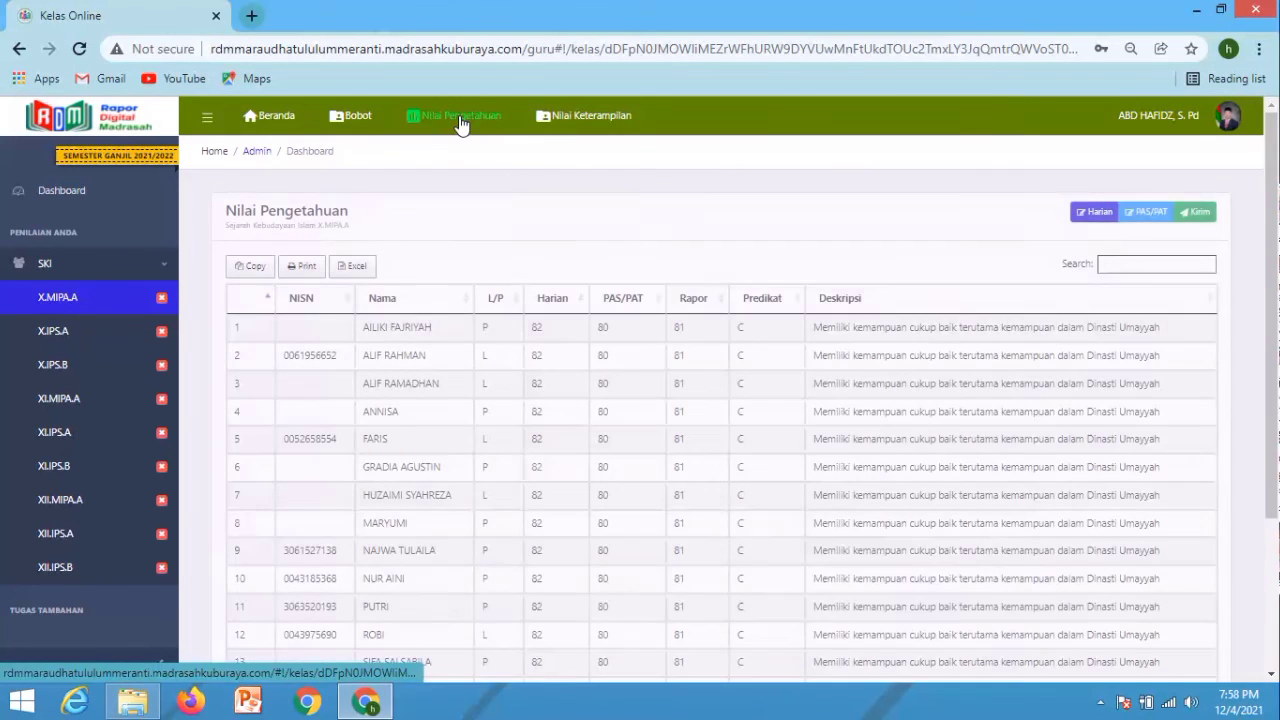
mouse_move(1273, 242)
left_mouse_down()
mouse_move(1274, 438)
mouse_move(1273, 249)
left_mouse_up()
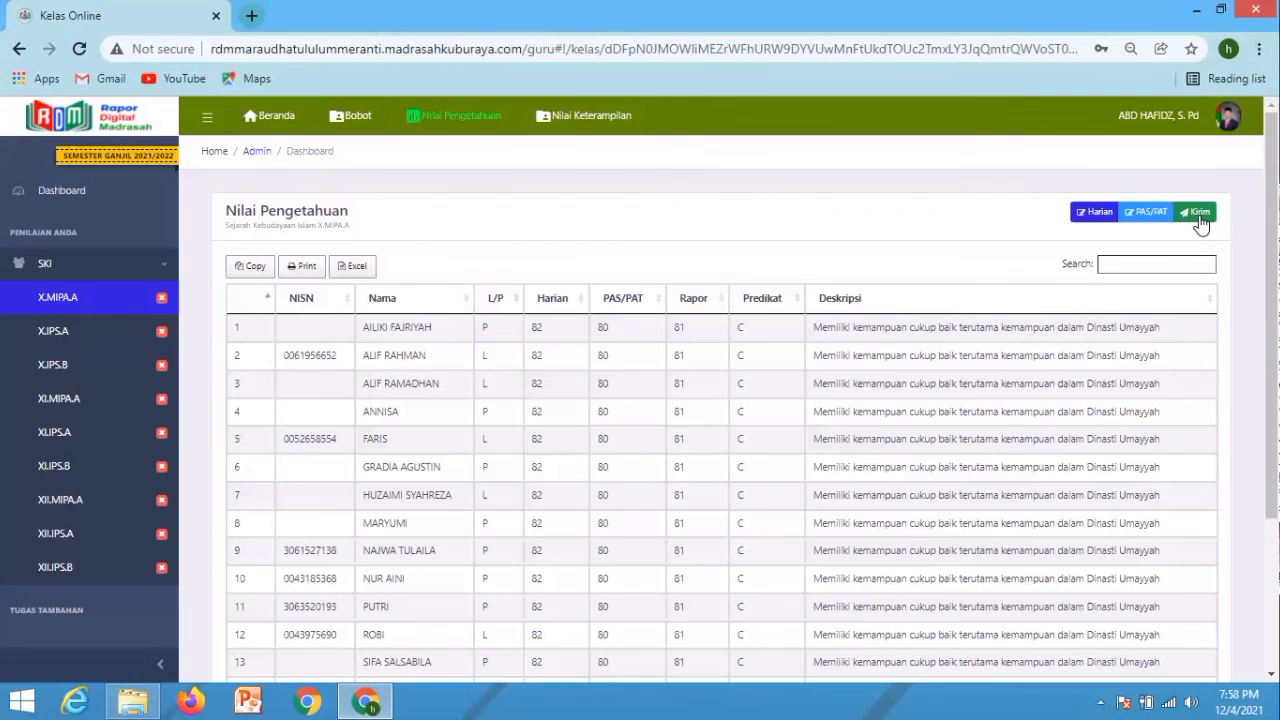
left_click_drag(1271, 230, 1275, 188)
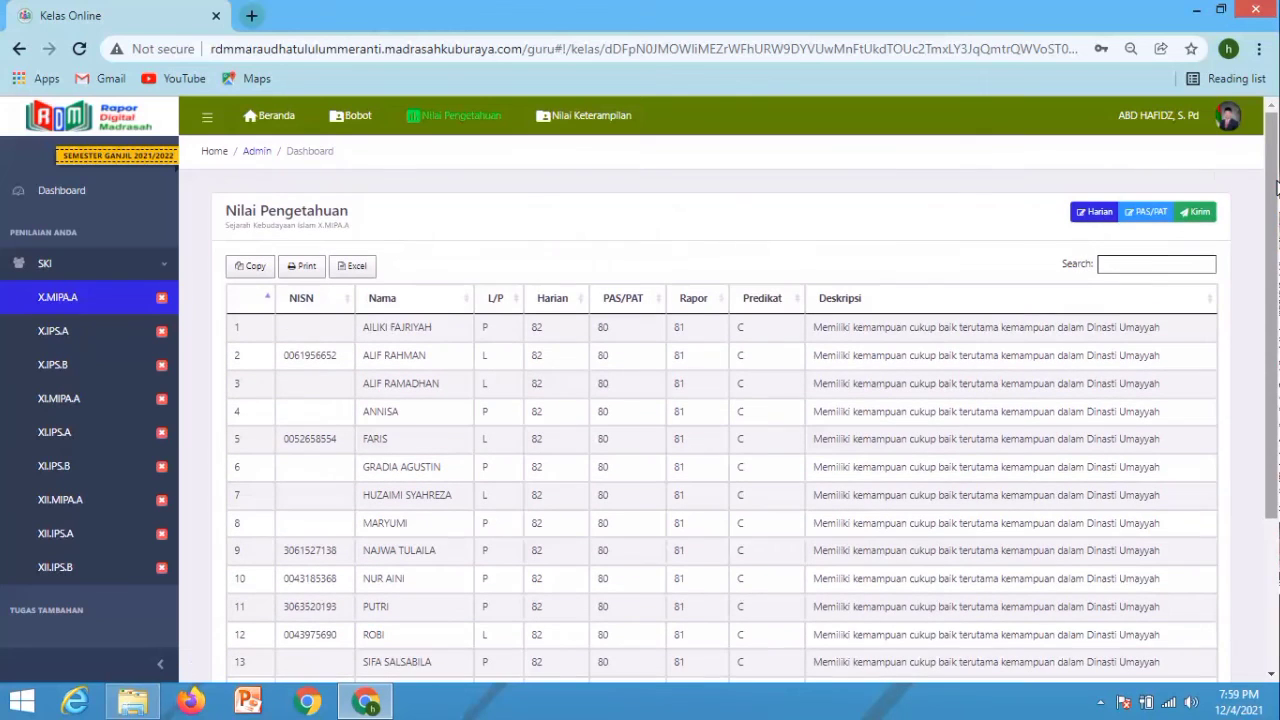